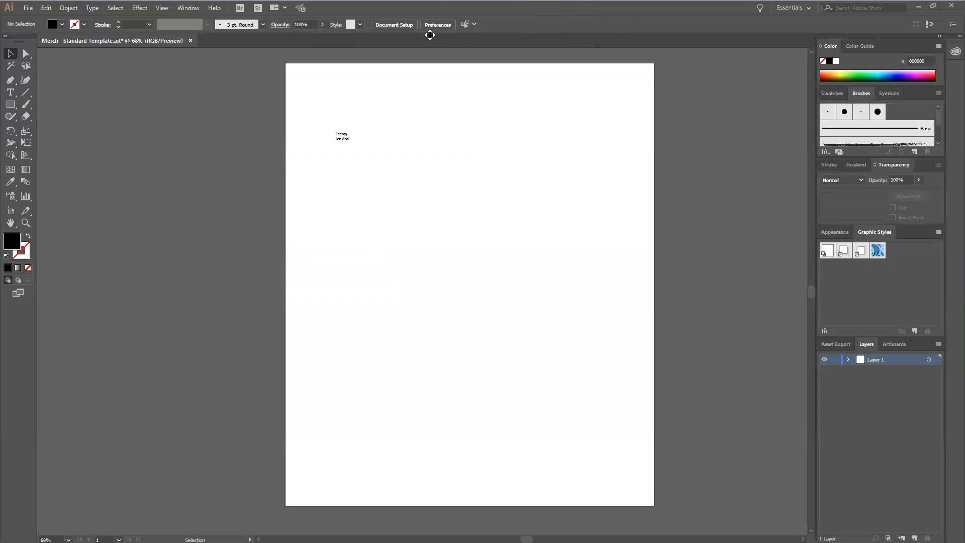
left_click_drag(727, 9, 719, 18)
double_click(719, 17)
Start opening a file and browse from Dropbox through ____Adobe Tutorials and Designs to the Illustrator Designs folder
left_click(29, 9)
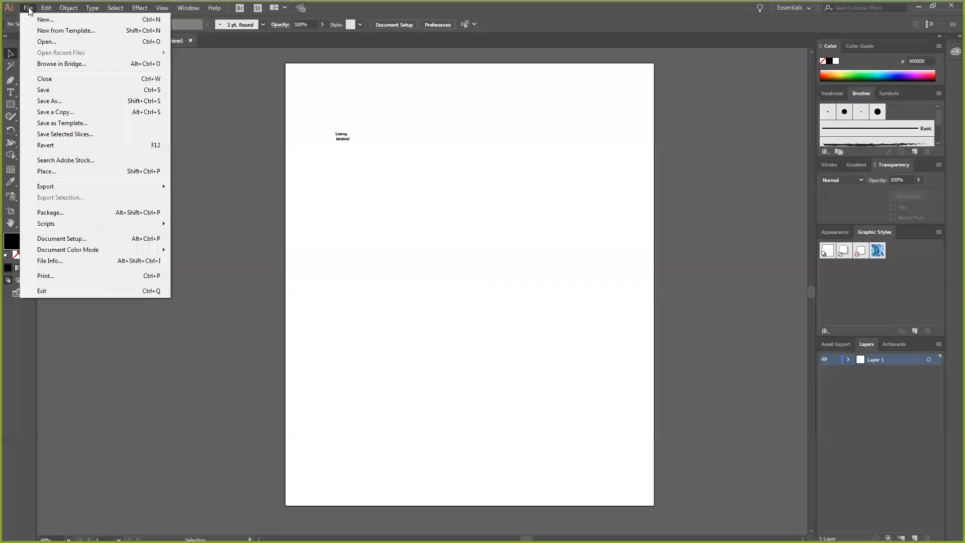
left_click(46, 44)
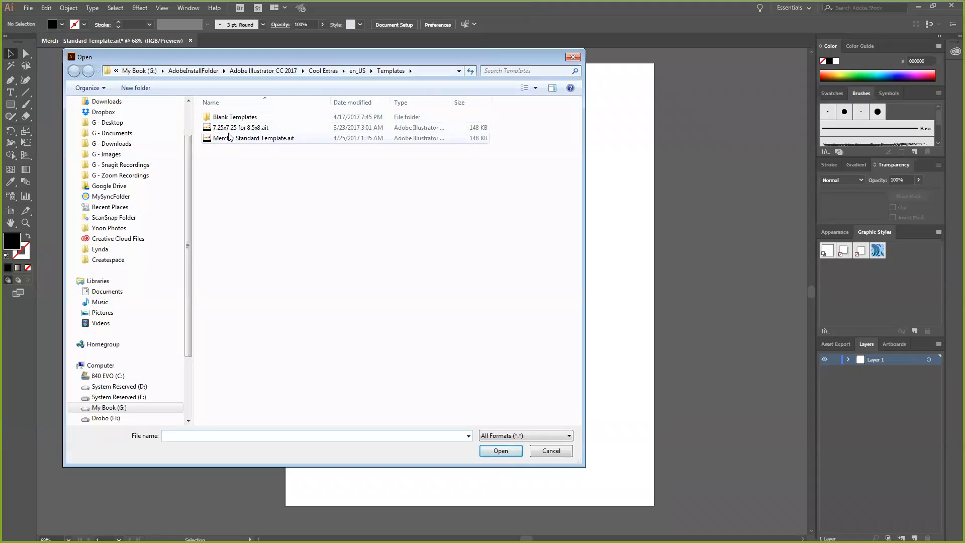
left_click(111, 112)
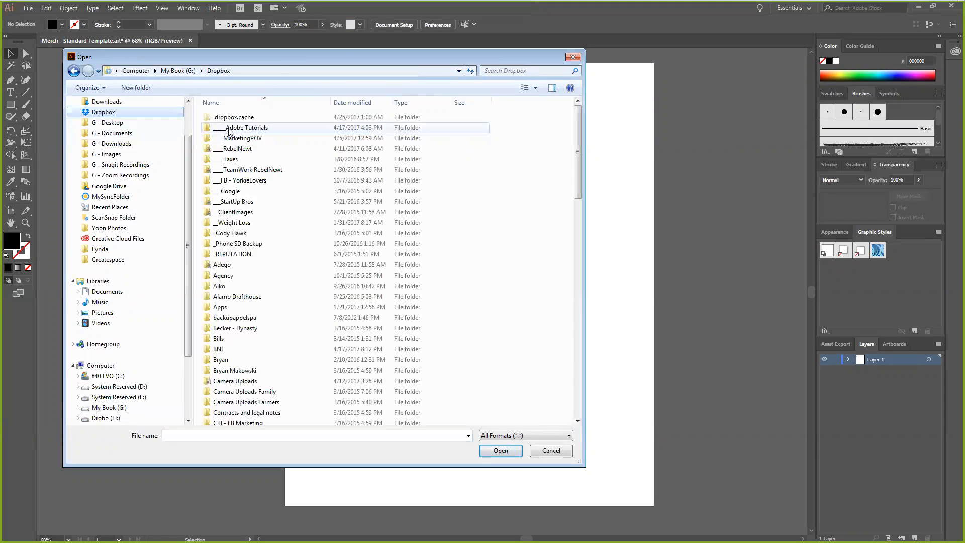
double_click(228, 128)
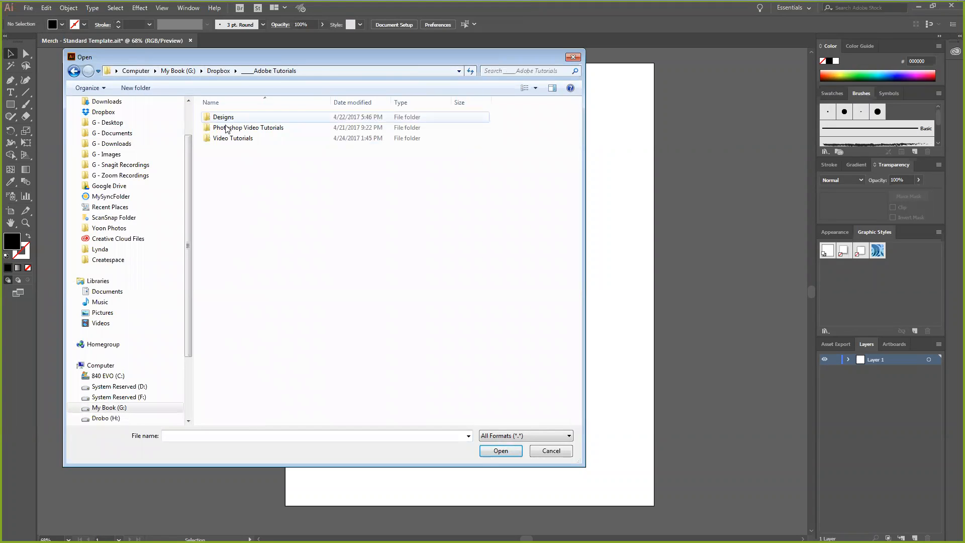
double_click(224, 117)
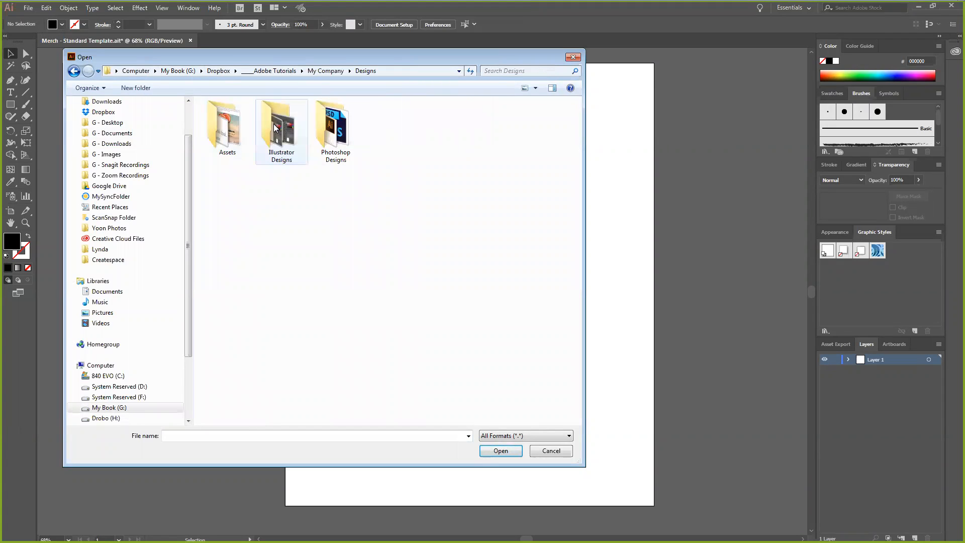
double_click(275, 128)
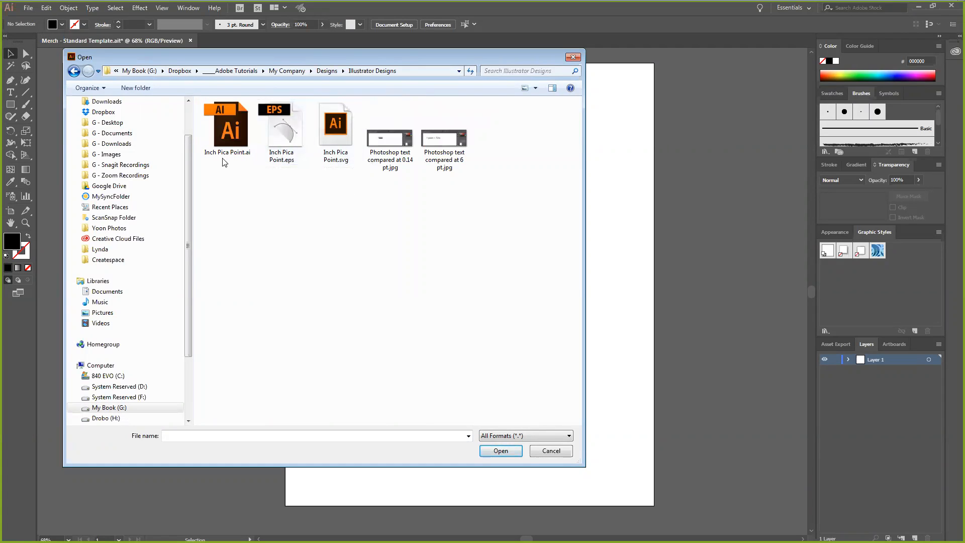
Review the openable file formats, keep All Formats, and open Inch Pica Point.ai
left_click(551, 438)
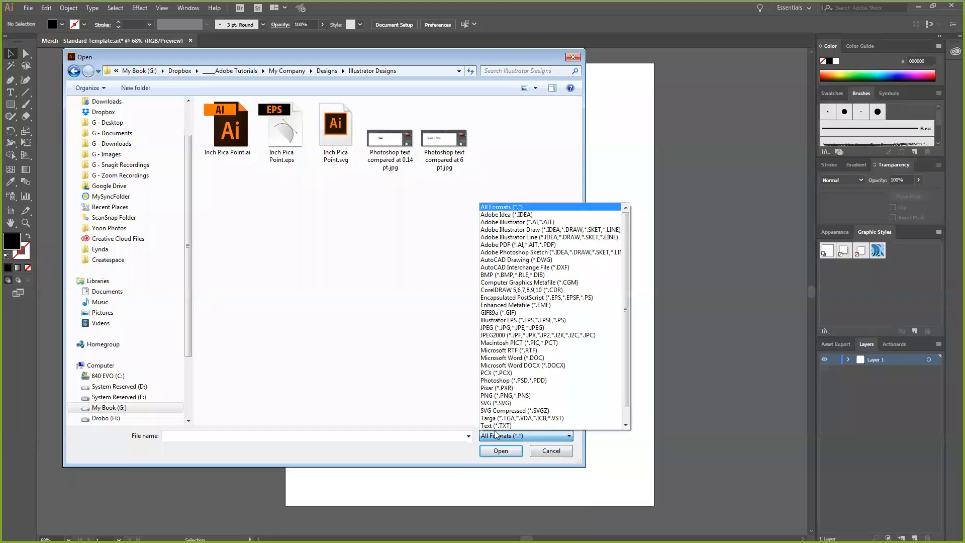
left_click(486, 208)
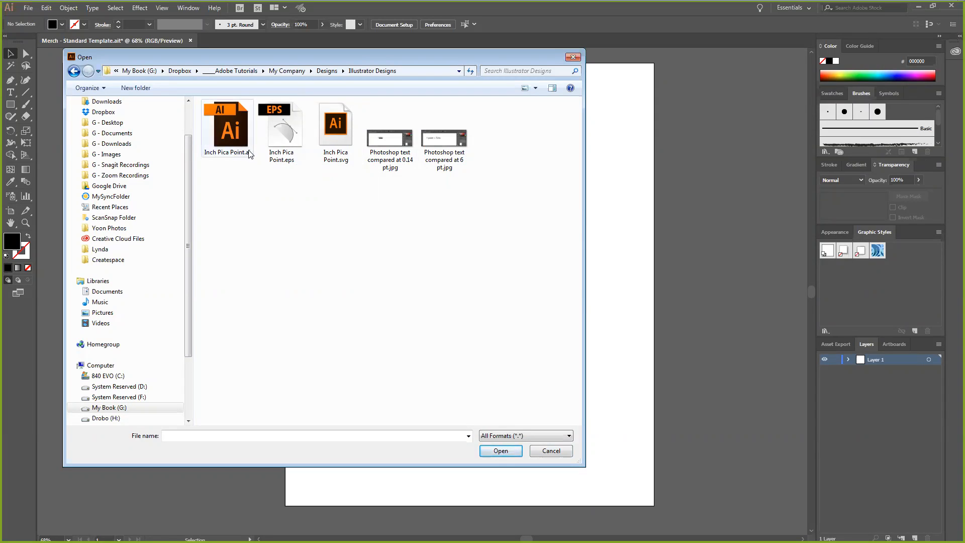
mouse_move(251, 165)
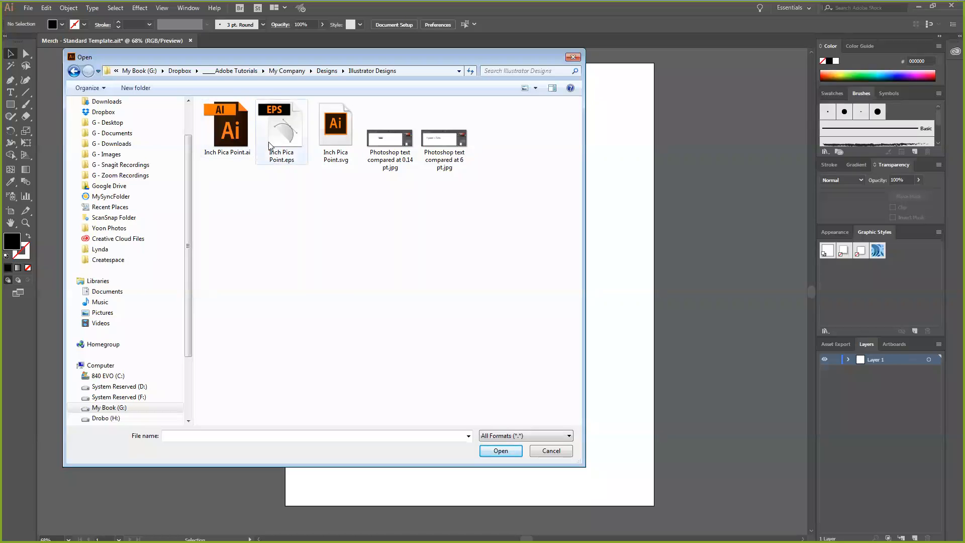
left_click(235, 142)
double_click(235, 143)
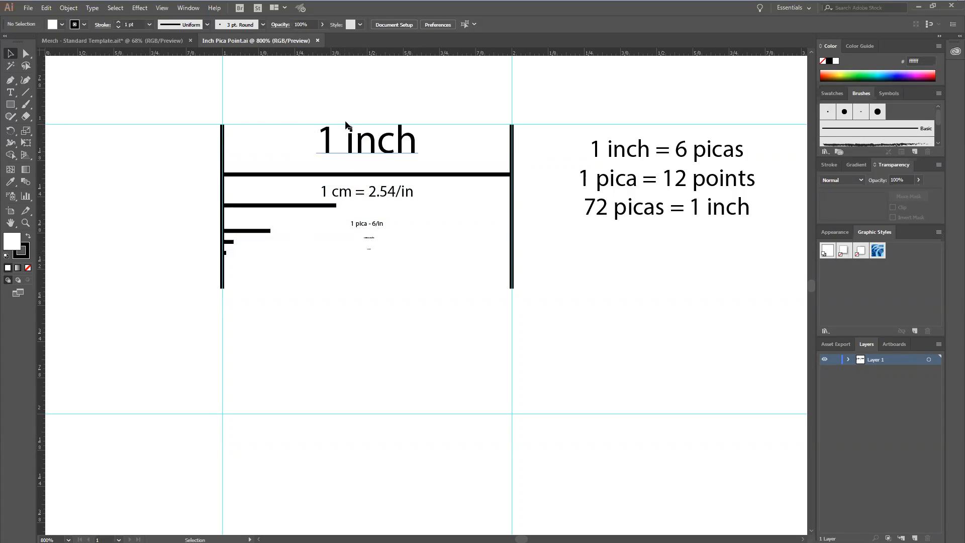
Check the font sizes of the "1 inch" and "1 cm = 2.54/in" labels
left_click(327, 149)
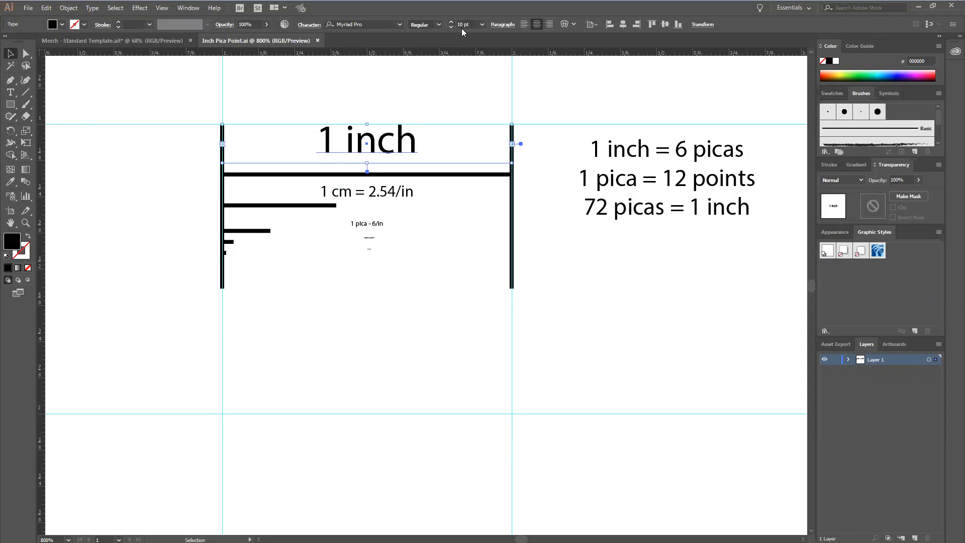
left_click(342, 197)
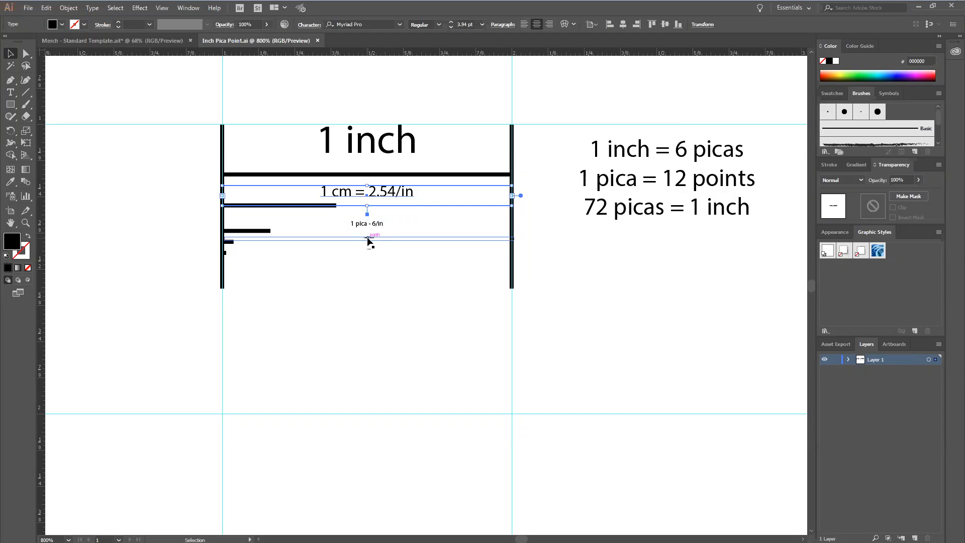
Magnify the tiny "1 mm = 25.4/in" and "1 point = 72/in" labels to 12750% and centre them for reading
scroll(368, 242, "up", 1)
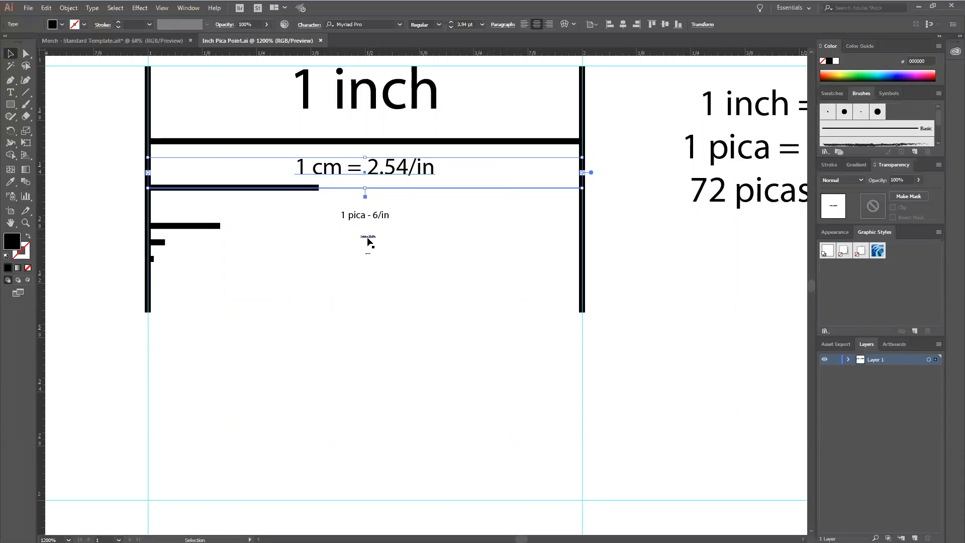
scroll(368, 243, "up", 1)
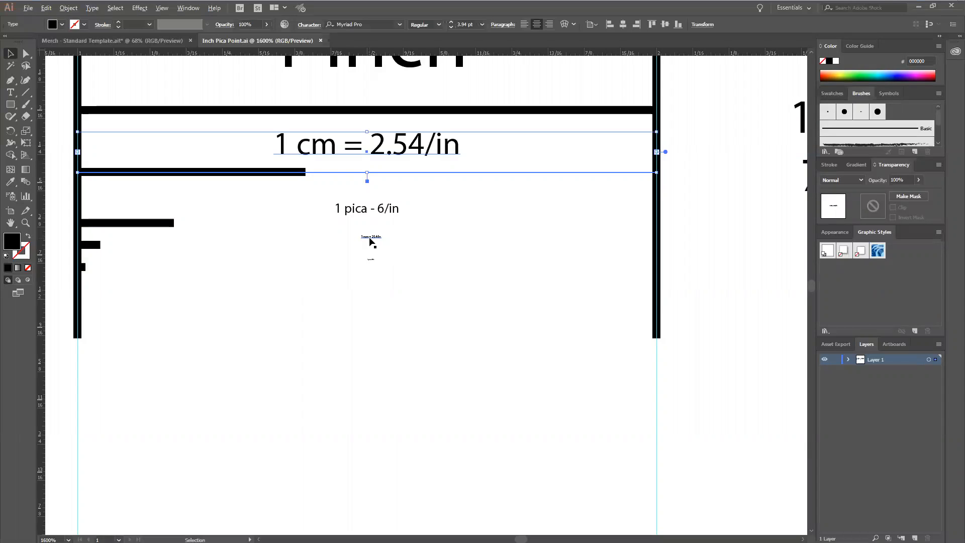
scroll(371, 243, "up", 1)
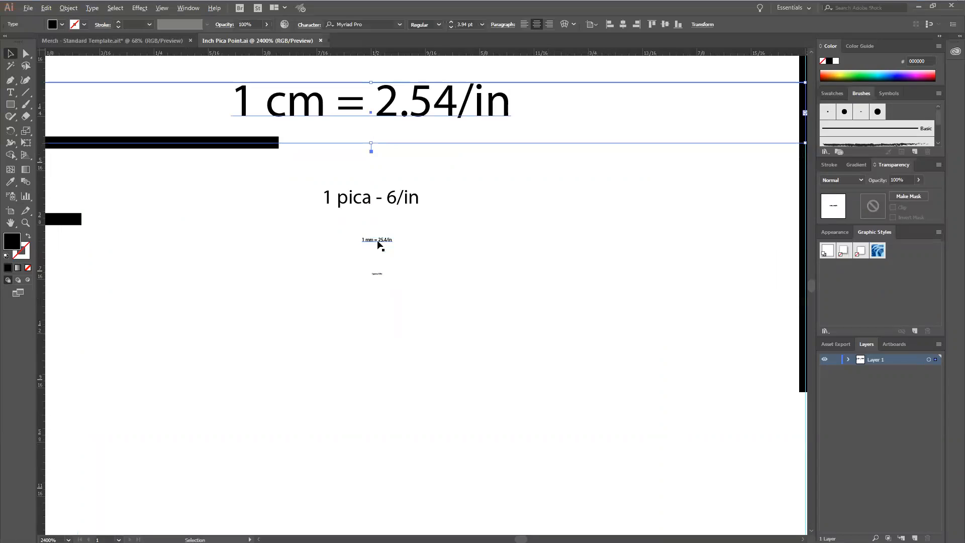
scroll(378, 244, "up", 1)
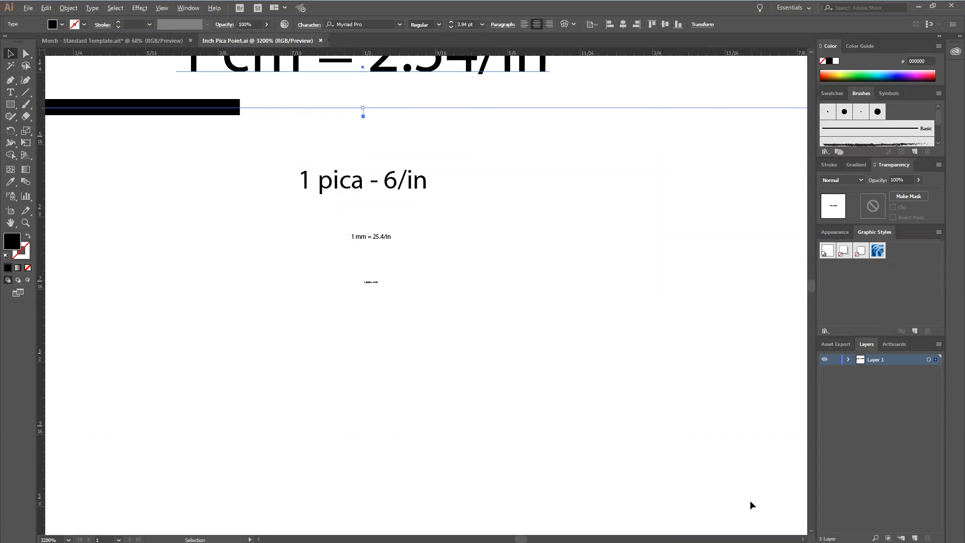
scroll(750, 501, "up", 1)
scroll(750, 504, "up", 1)
scroll(750, 504, "up", 2)
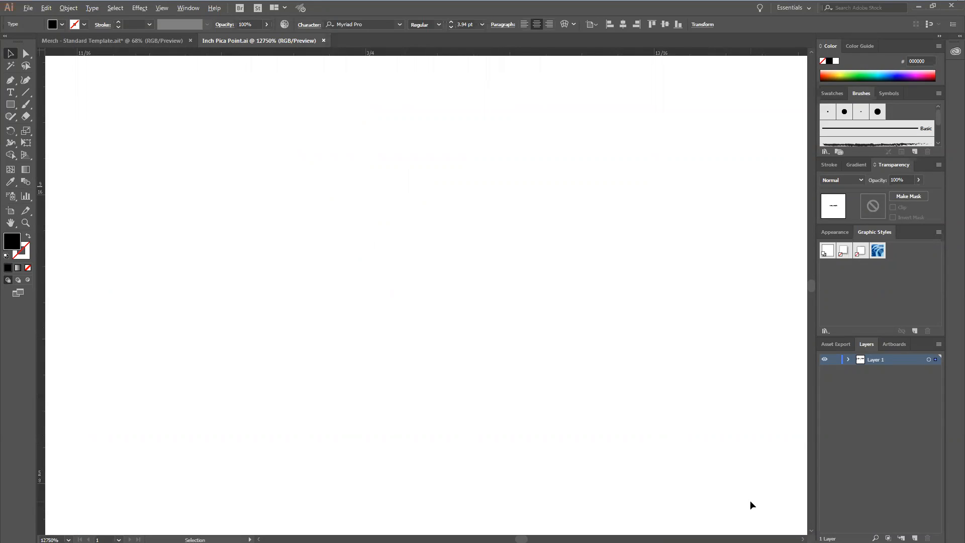
scroll(749, 505, "down", 4)
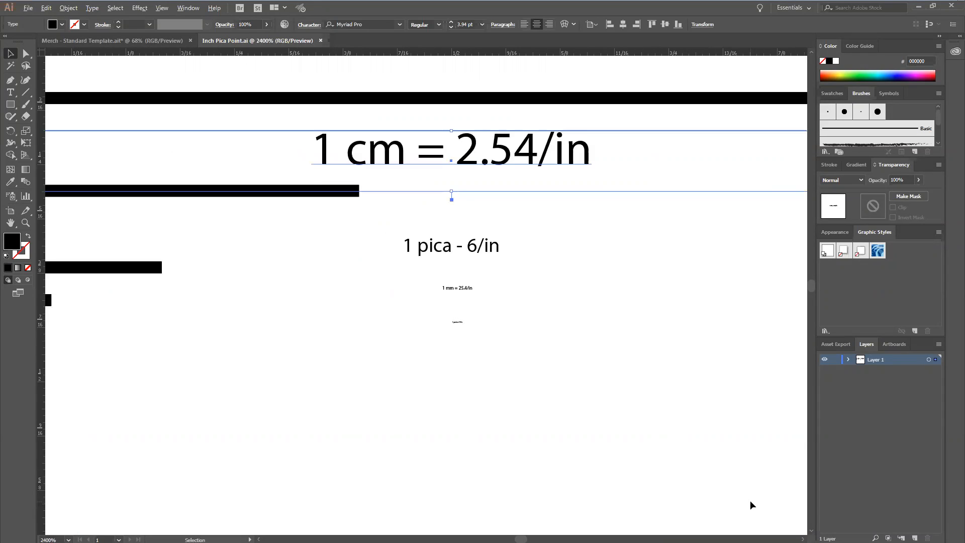
scroll(750, 501, "up", 2)
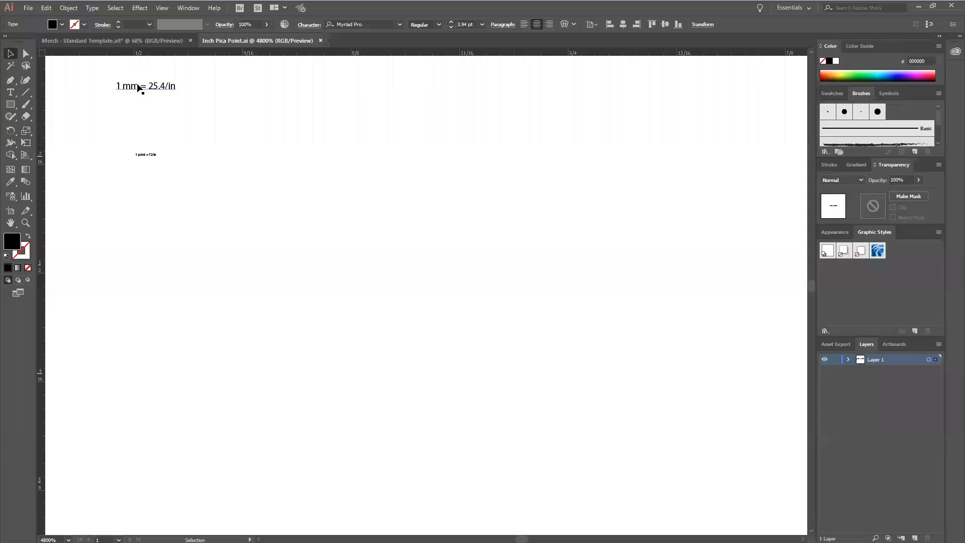
scroll(137, 86, "up", 1)
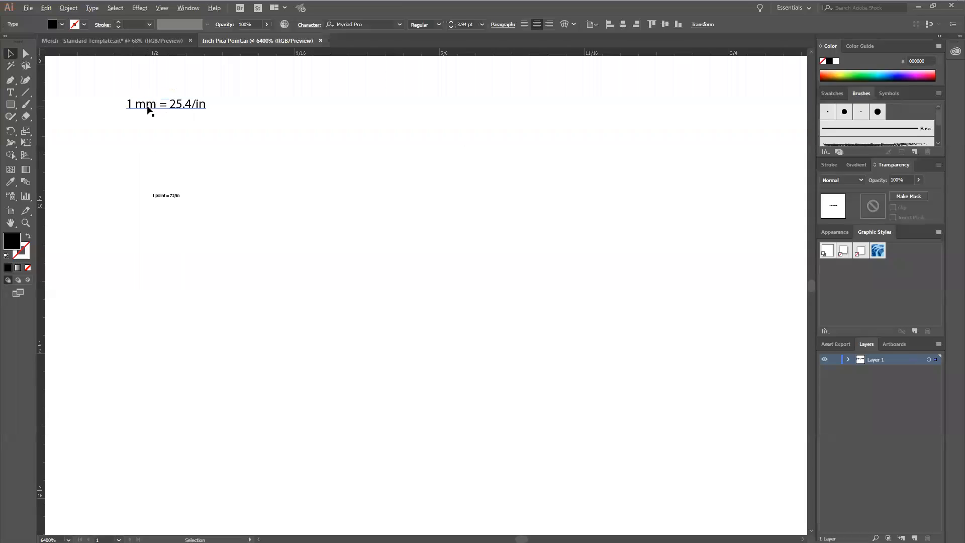
scroll(149, 109, "up", 1)
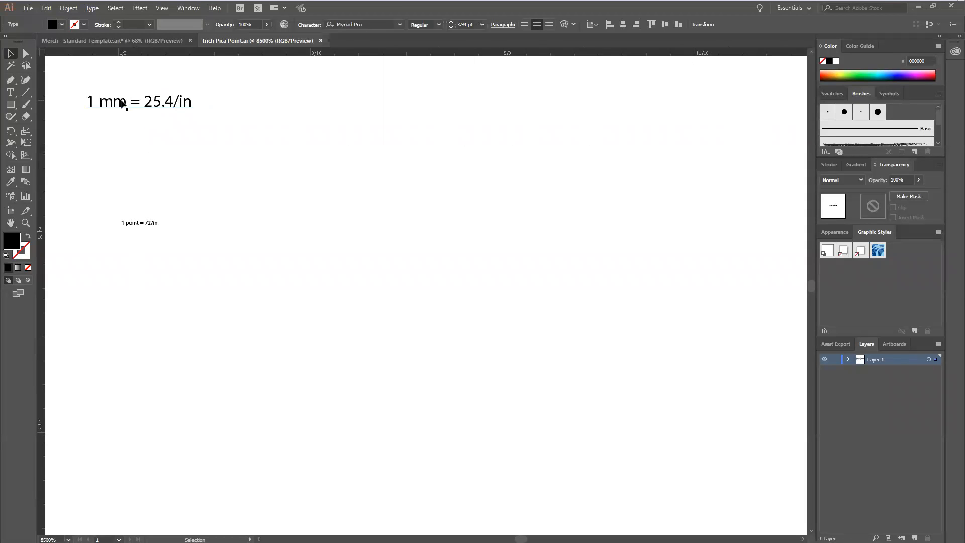
scroll(121, 104, "up", 1)
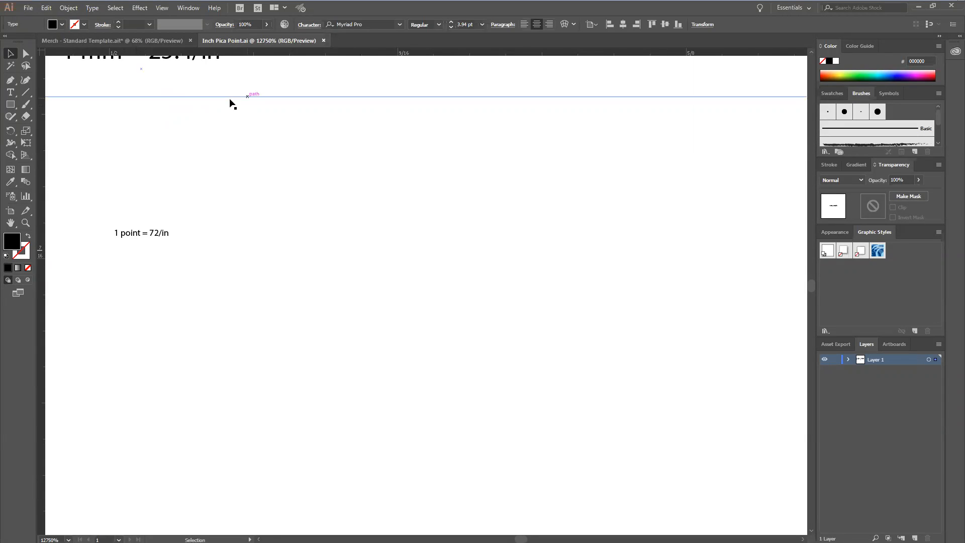
left_click_drag(292, 111, 339, 135)
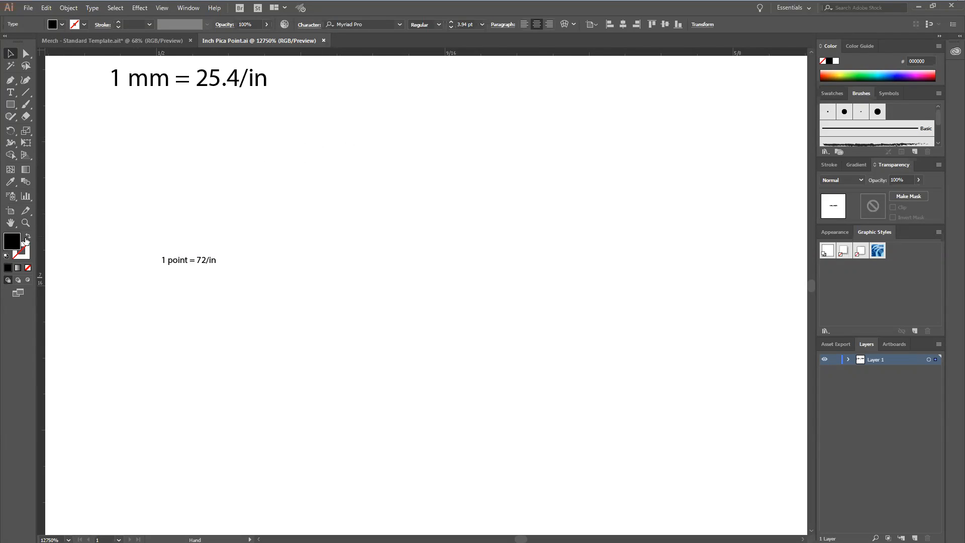
key("space")
left_click_drag(325, 149, 596, 280)
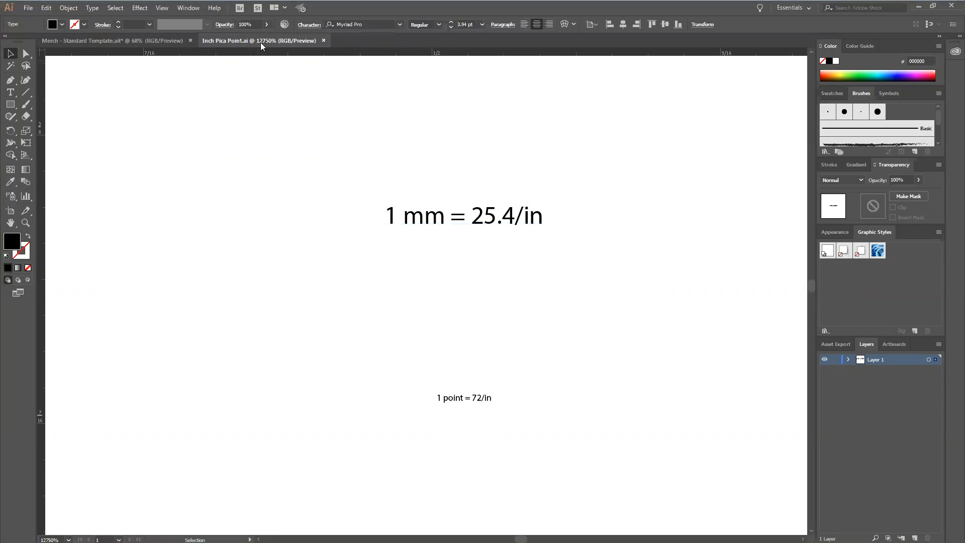
Zoom out to 33.33% to view the whole artboard and return to the unit diagram at 200%
scroll(476, 255, "down", 8)
scroll(484, 251, "down", 12)
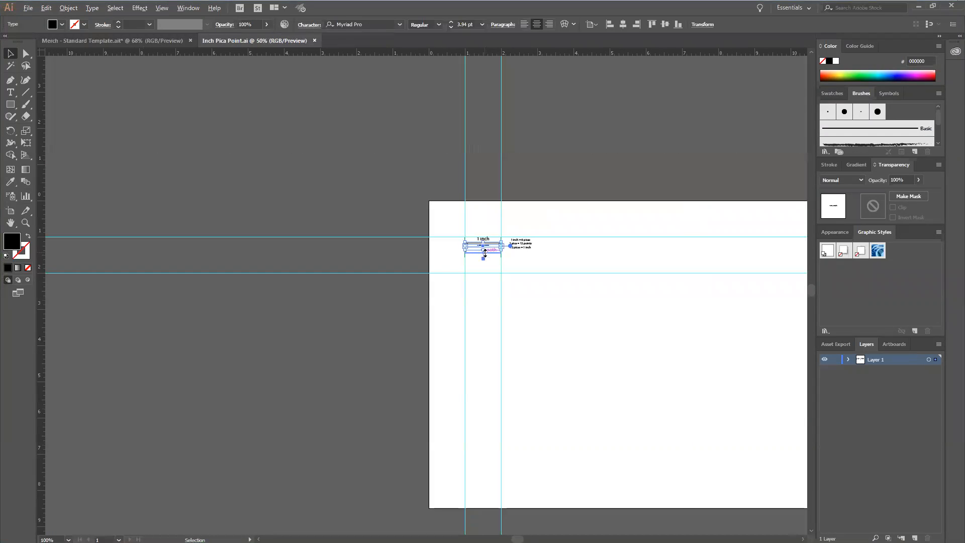
scroll(485, 253, "down", 1)
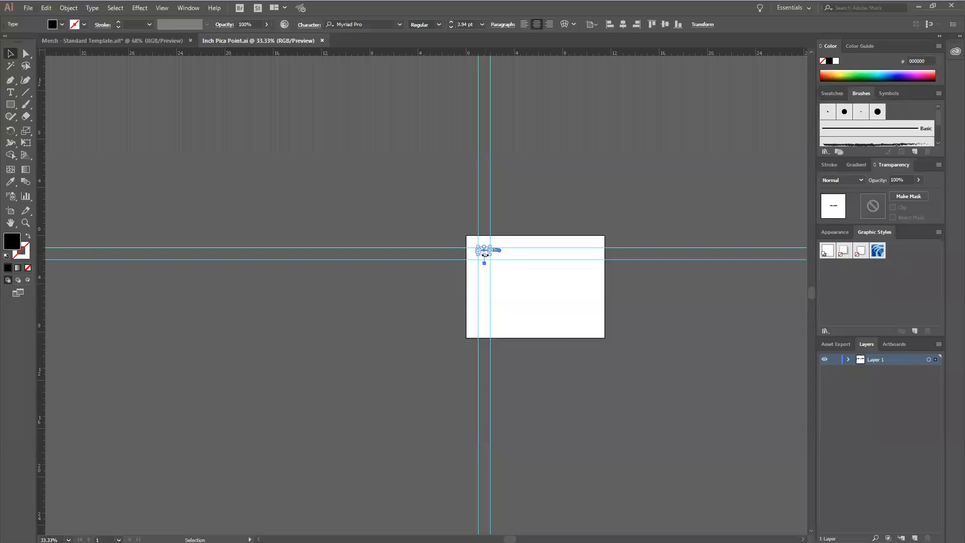
scroll(486, 255, "up", 5)
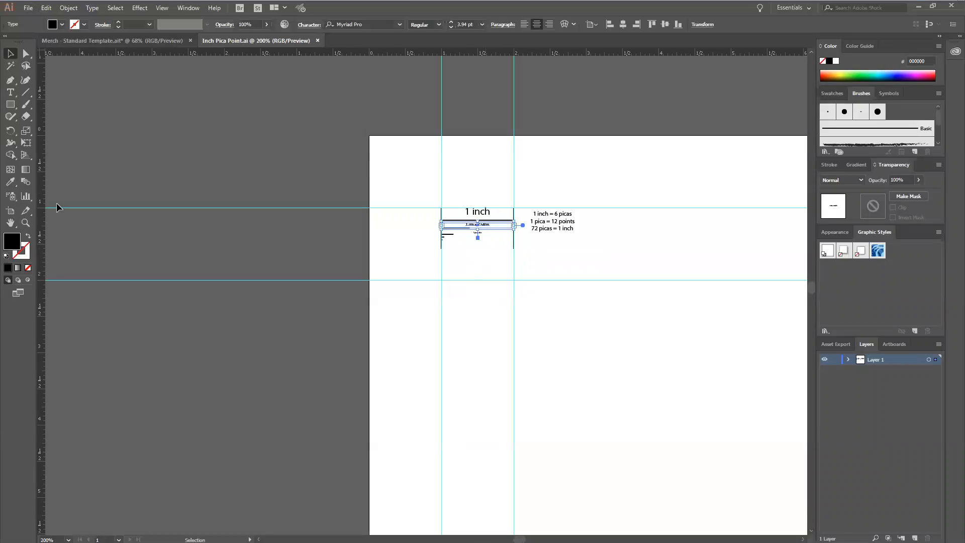
Enlarge the unit comparison diagram to 800% with the Zoom tool
left_click(26, 223)
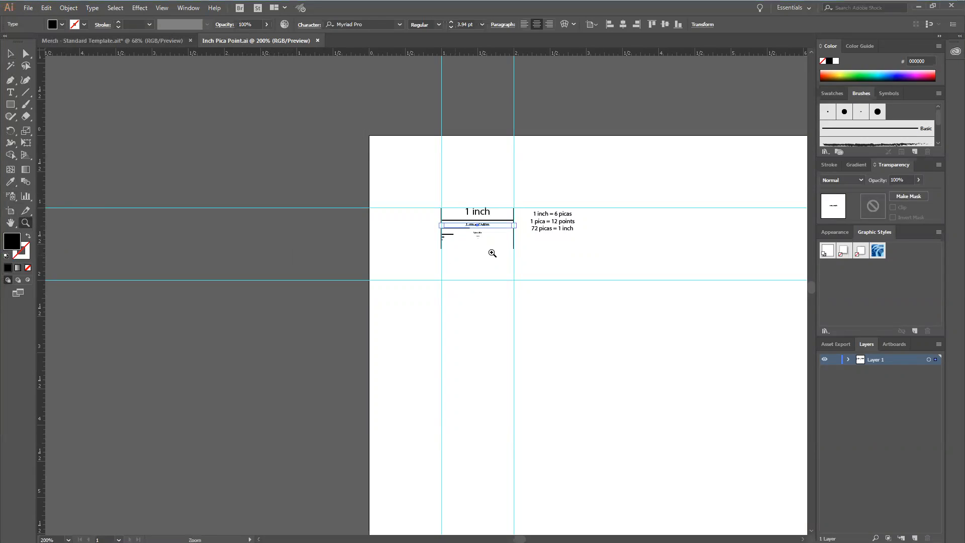
left_click(492, 220)
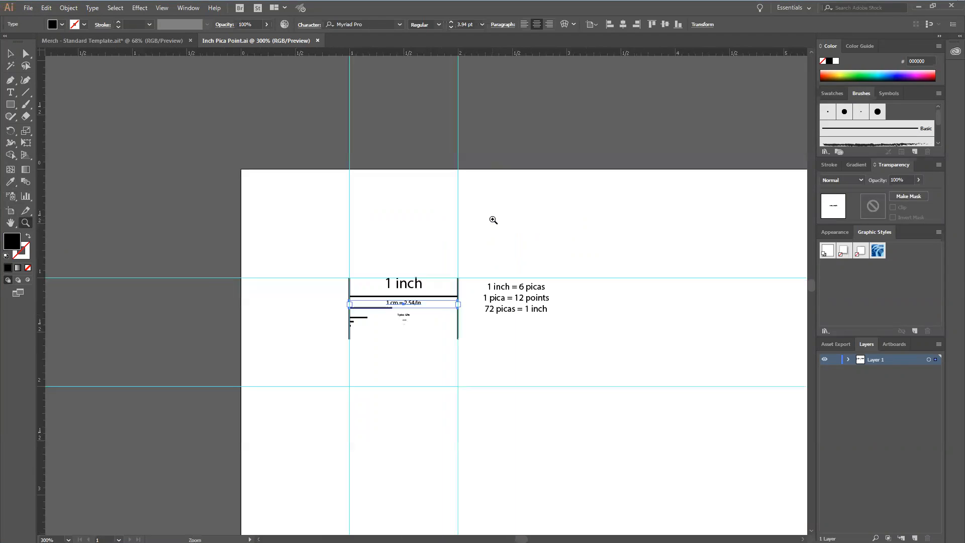
left_click(394, 293)
left_click(449, 295)
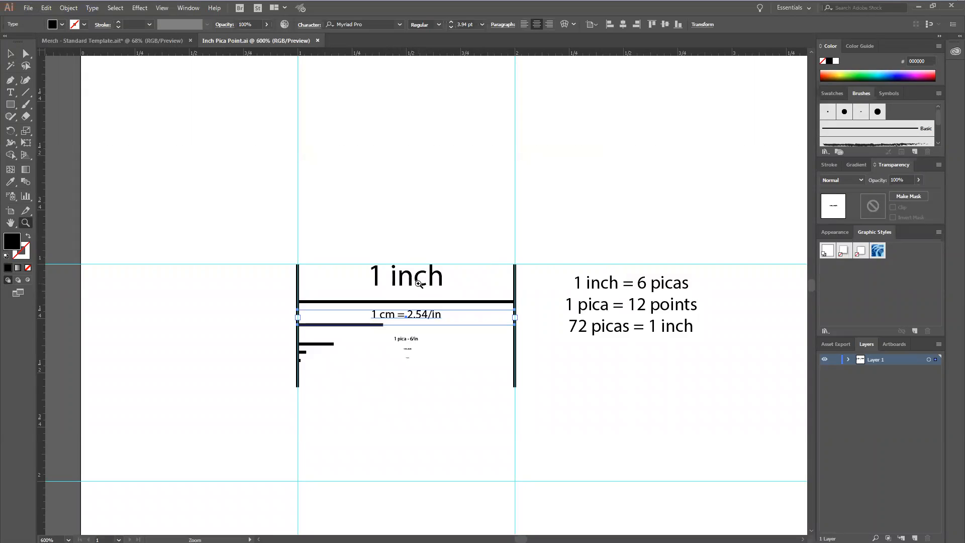
left_click(430, 245)
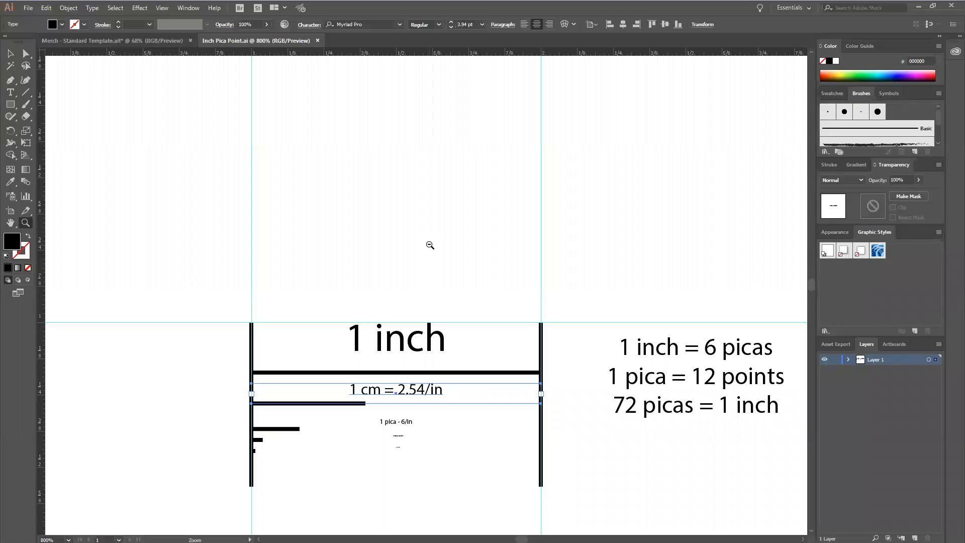
Reduce the magnification to 400% with the Zoom tool and pan to bring the diagram and conversion text into view
left_click(430, 245, "alt")
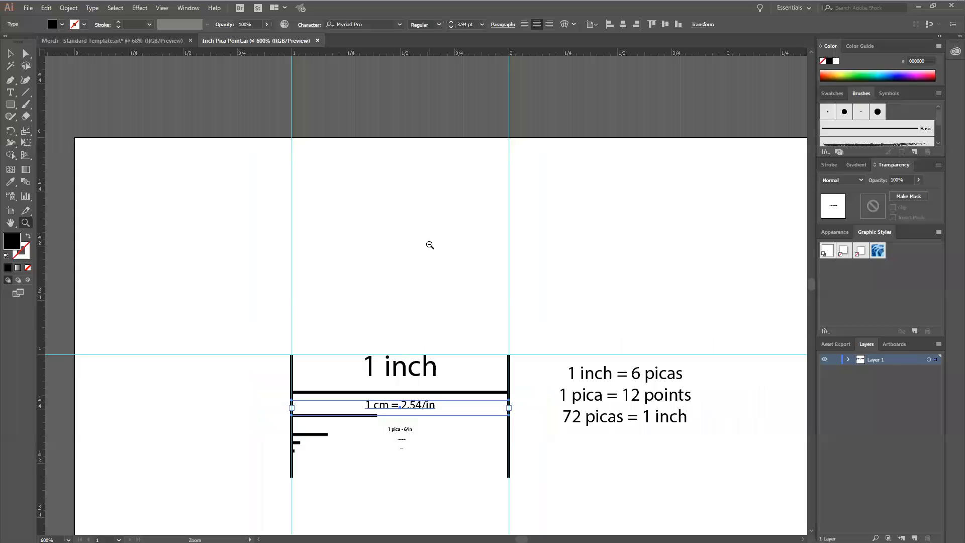
left_click(428, 261, "alt")
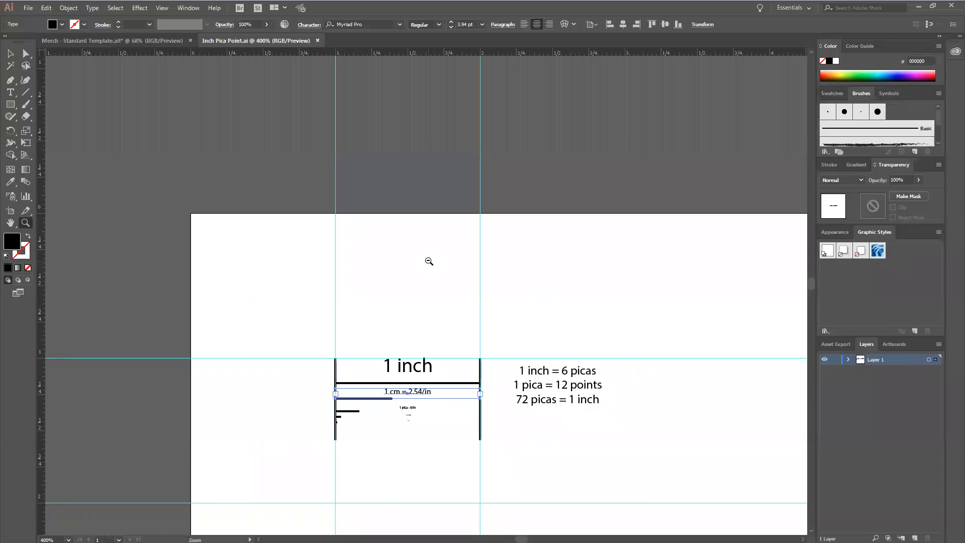
left_click_drag(592, 351, 508, 206)
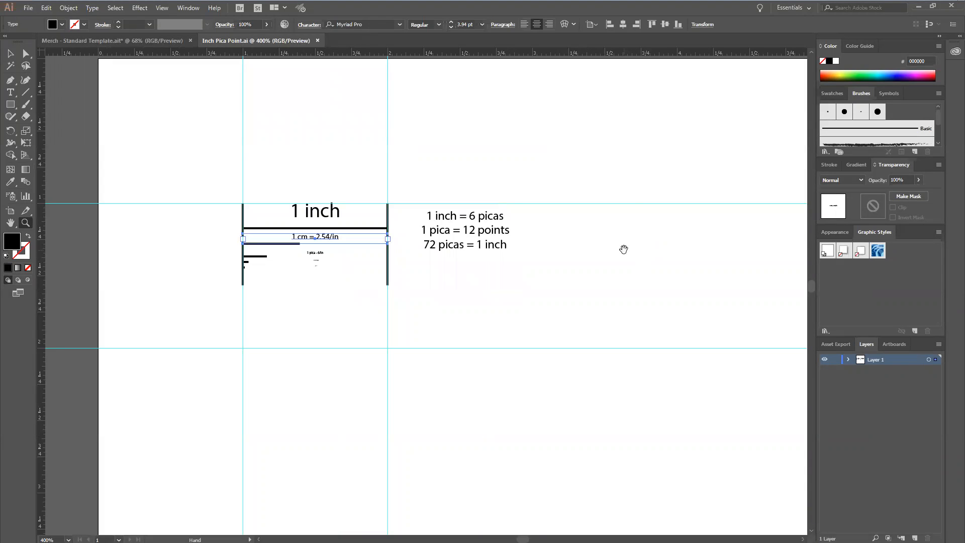
mouse_move(633, 251)
left_mouse_down()
mouse_move(590, 251)
mouse_move(635, 243)
mouse_move(631, 266)
left_mouse_up()
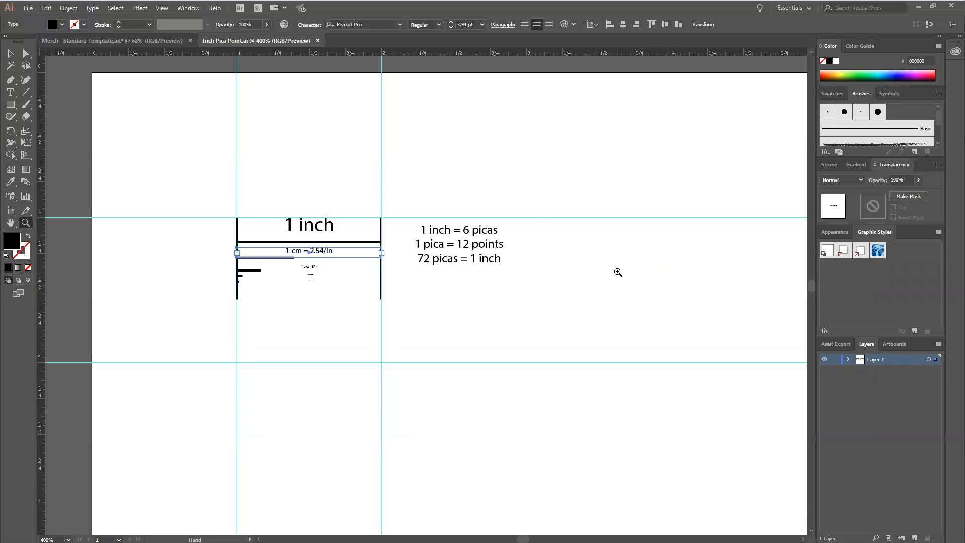
Magnify the unit diagram and its "1 inch" label with the Zoom tool, and reduce the magnification to 1200%
left_click_drag(209, 202, 400, 318)
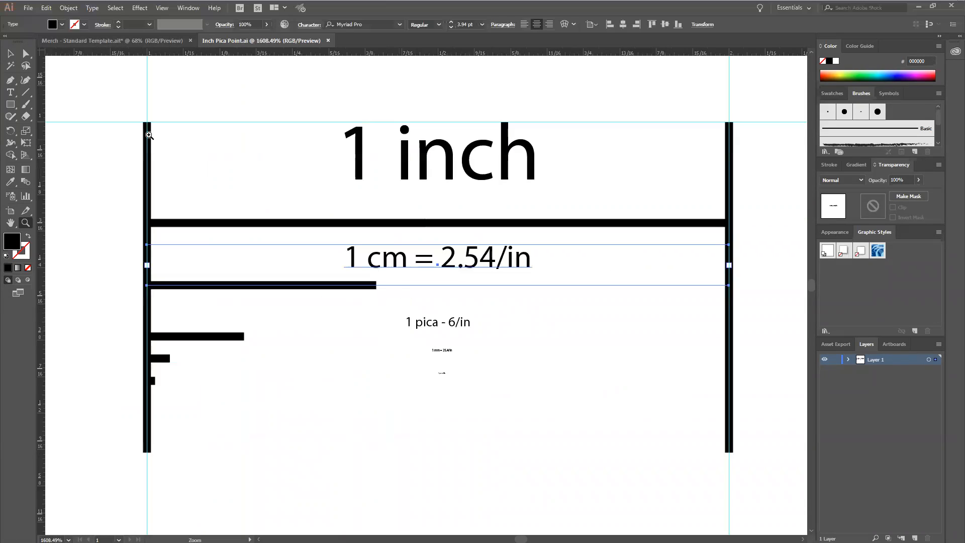
left_click_drag(324, 111, 545, 194)
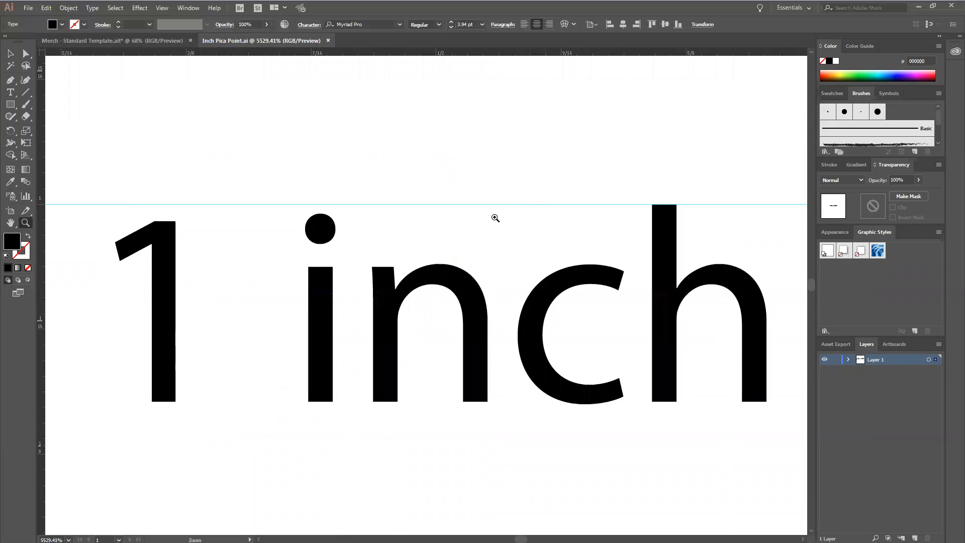
left_click(355, 244, "alt")
left_click(355, 243, "alt")
left_click(355, 243, "alt")
left_click(354, 243, "alt")
left_click(353, 244, "alt")
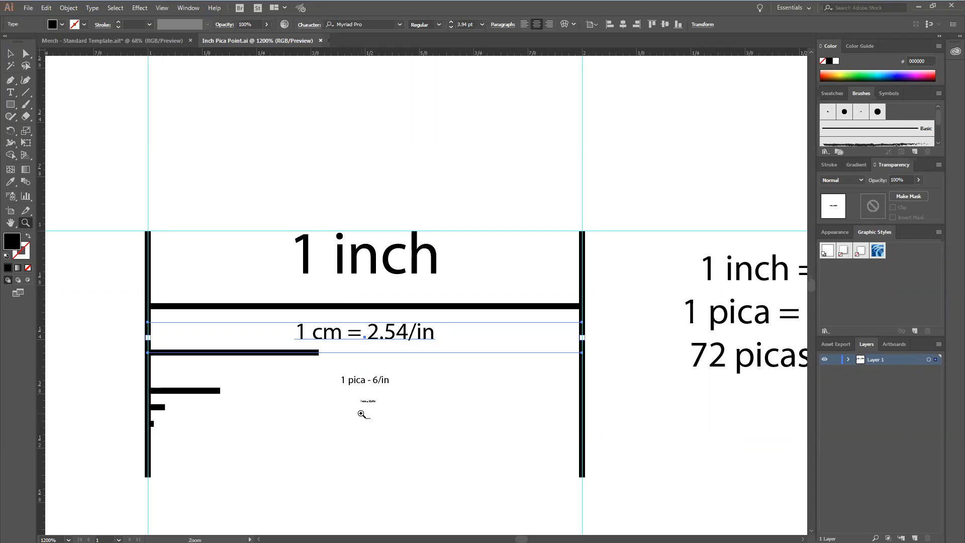
Magnify the tiny "1 point = 72/in" label to 64000% and centre it for reading
left_click_drag(363, 415, 375, 424)
left_click_drag(374, 424, 375, 423)
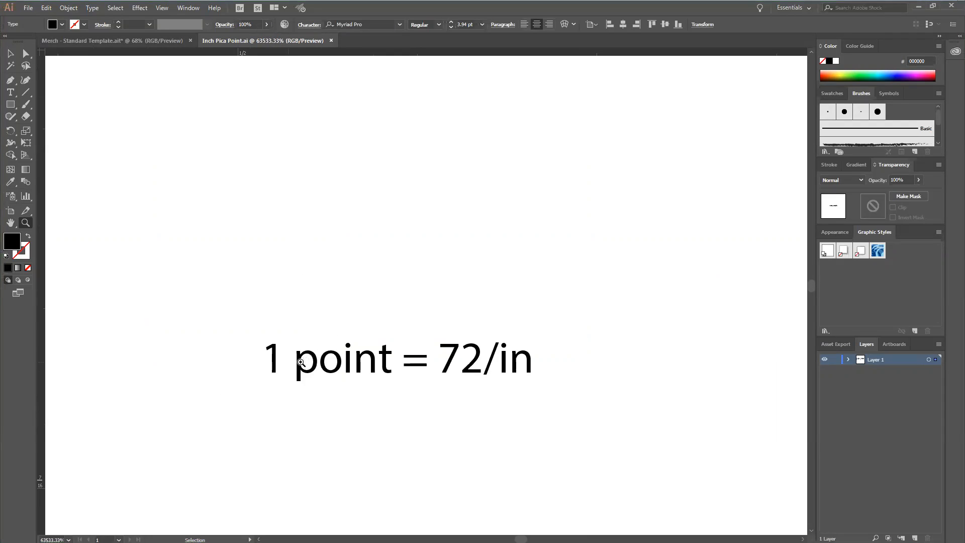
left_click(323, 357)
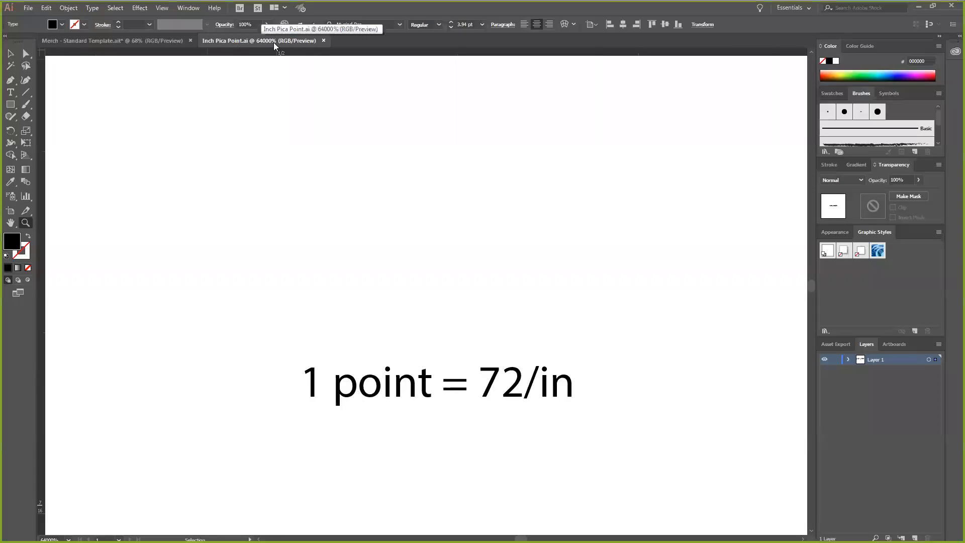
left_click_drag(453, 333, 445, 252)
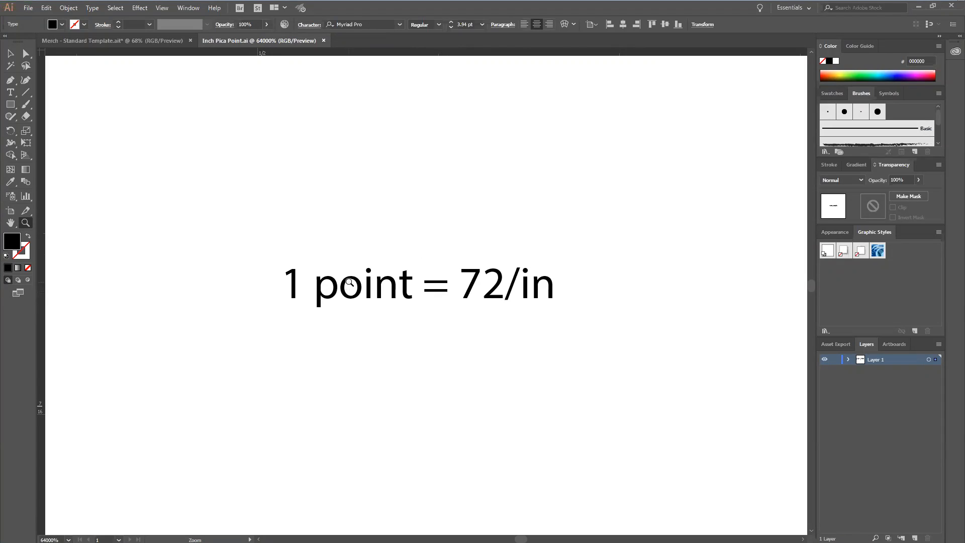
Open the "1 point = 72/in" label for text editing, leave it and clear the selection
left_click(11, 54)
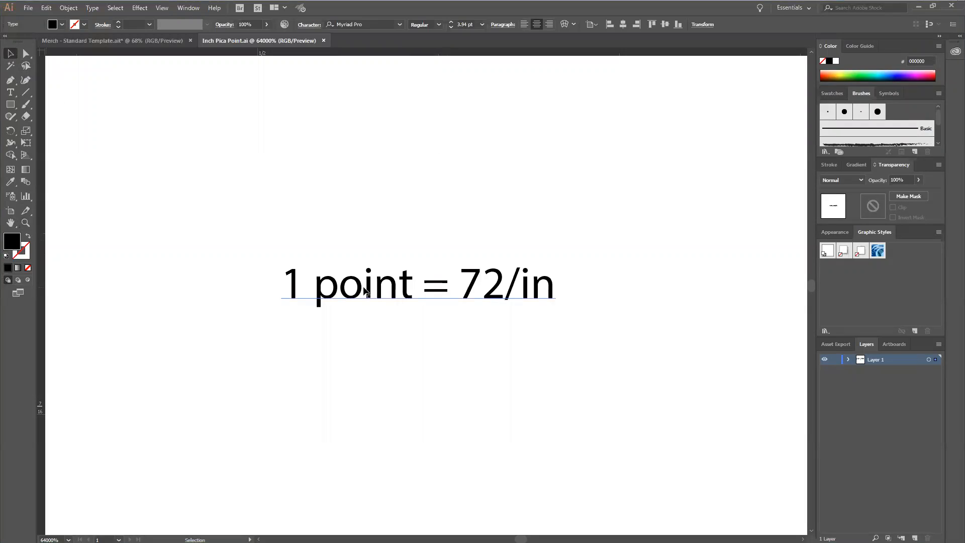
double_click(368, 289)
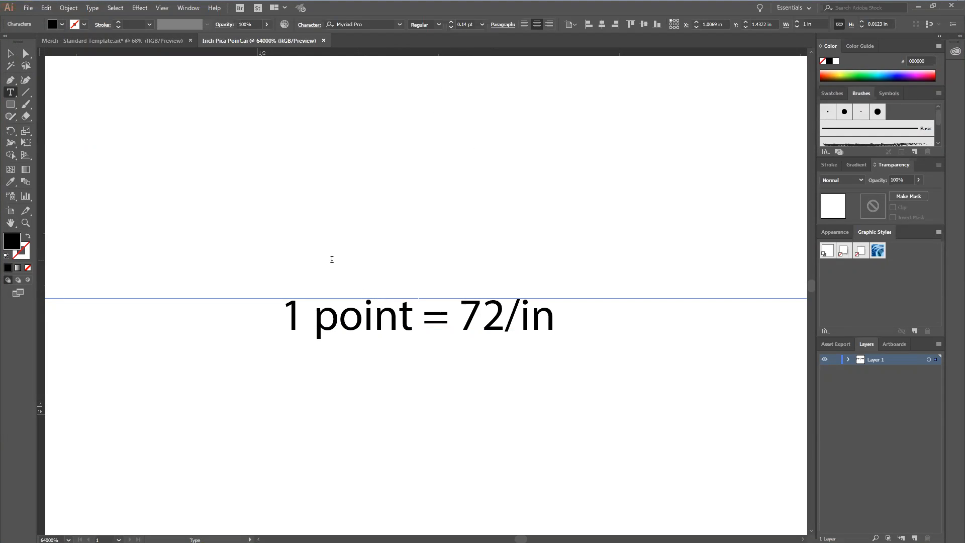
left_click(10, 53)
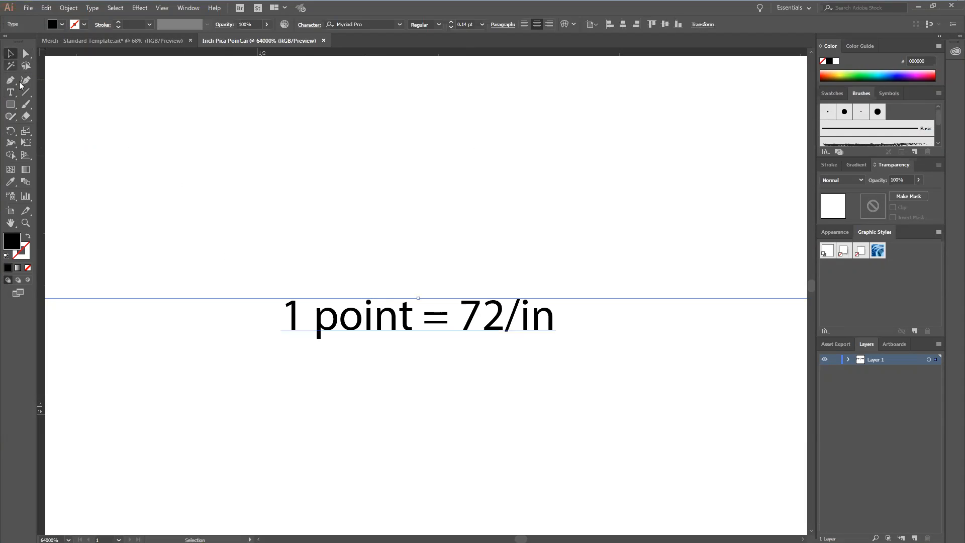
left_click(159, 160)
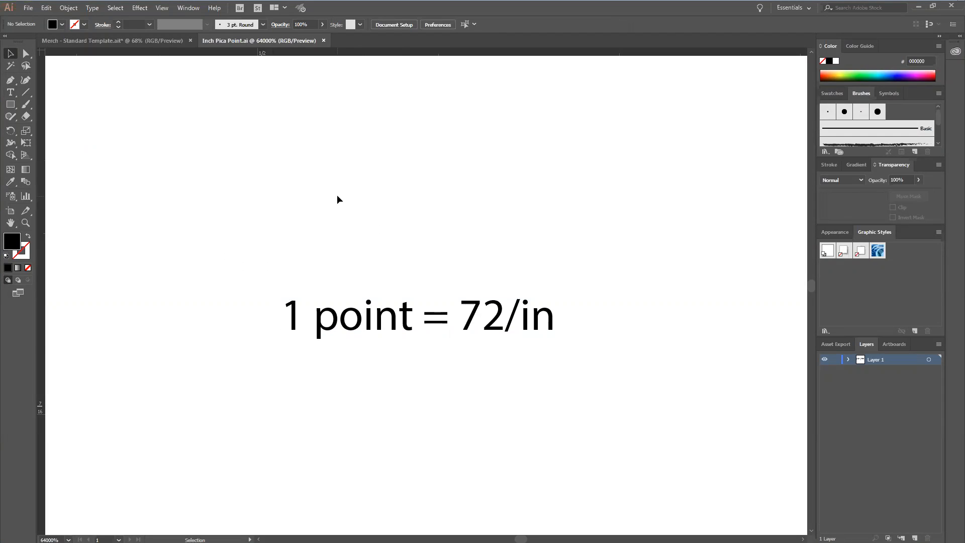
Fit the artboard in the window, view the unit diagram at 600%, and fit the whole artboard again
scroll(336, 200, "down", 5)
scroll(336, 199, "up", 5)
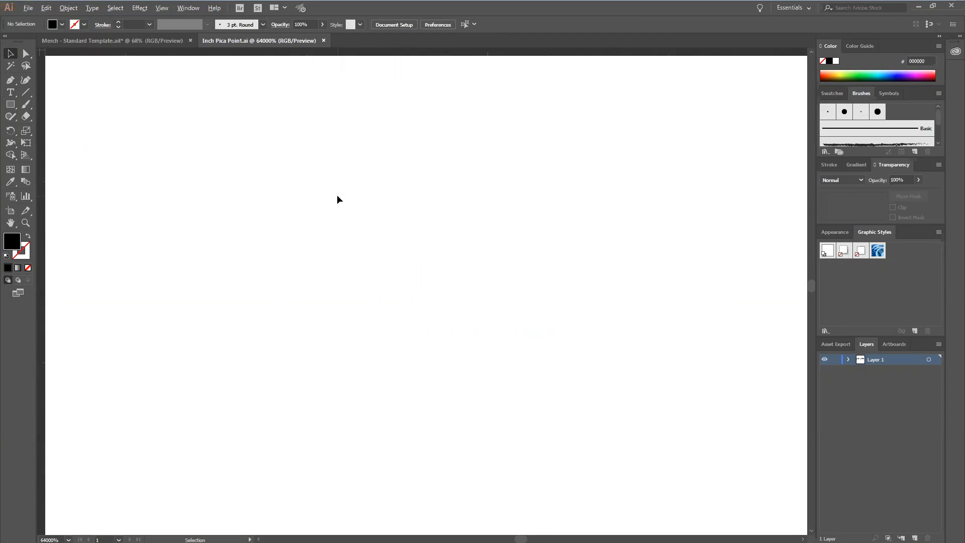
key("a")
key("ctrl+0")
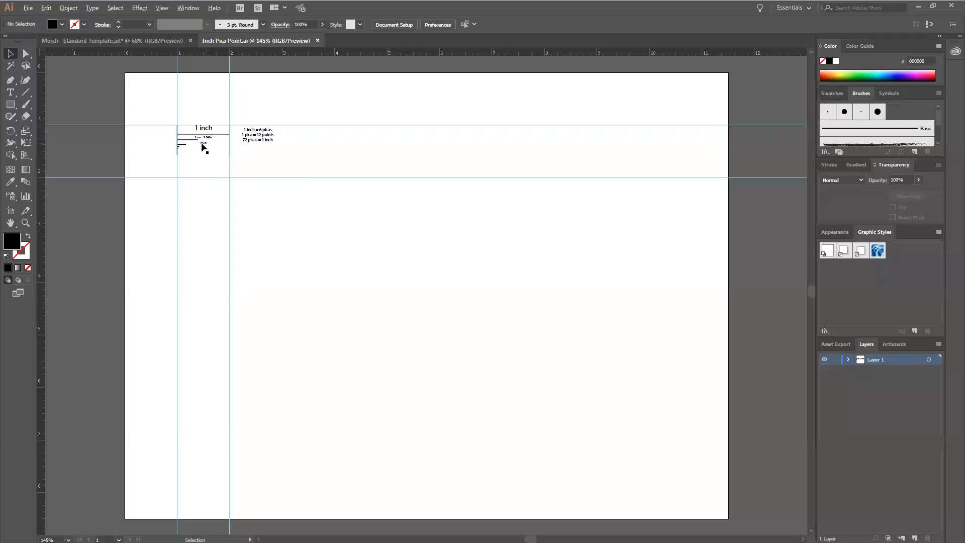
scroll(204, 146, "up", 3)
left_click_drag(202, 147, 369, 234)
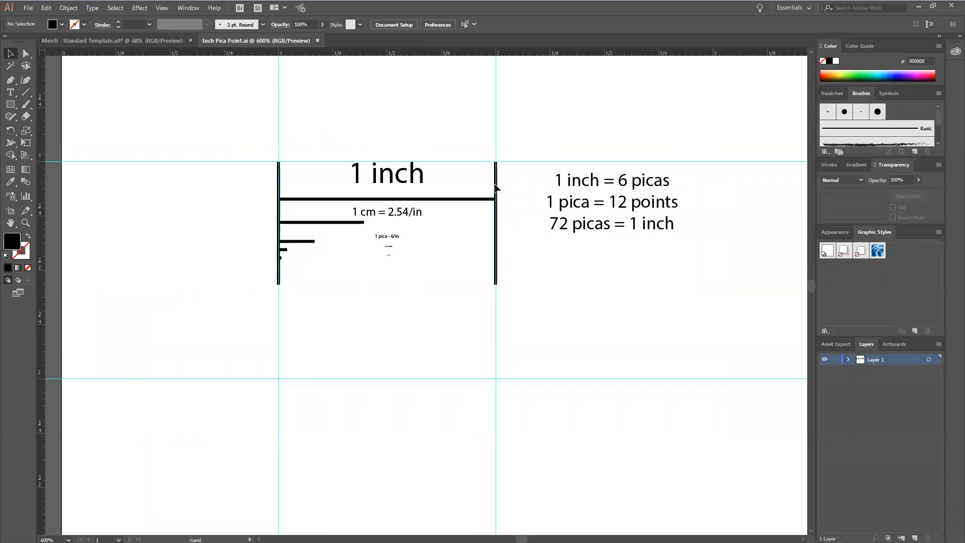
key("ctrl+0")
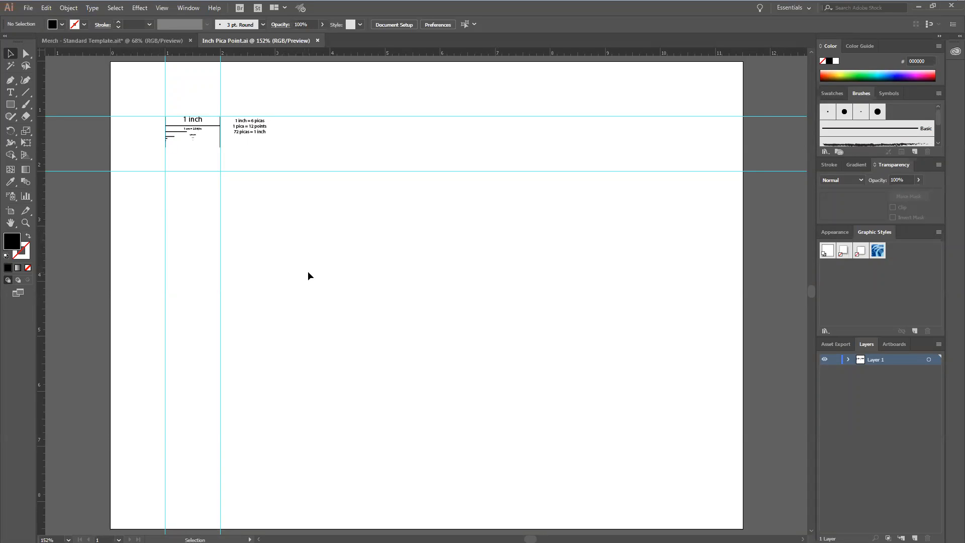
Draw a square about 3.12 in wide near the middle of the artboard and fill it with orange-red bf3200
scroll(308, 273, "down", 3)
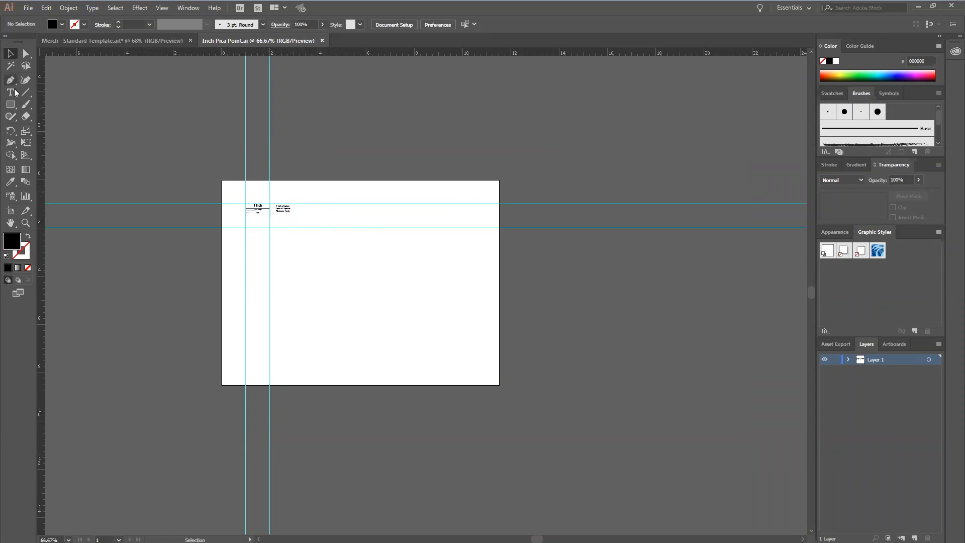
left_click(10, 104)
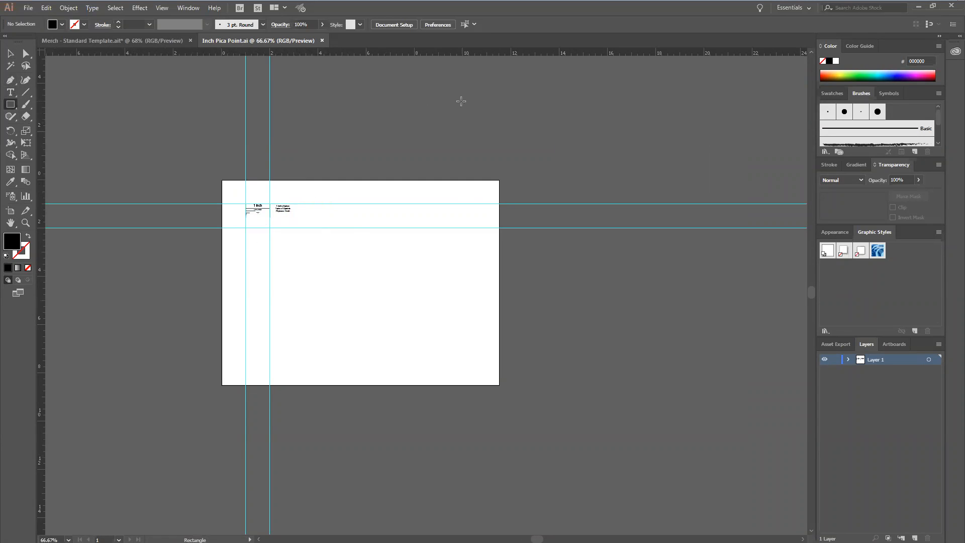
left_click_drag(355, 256, 422, 331)
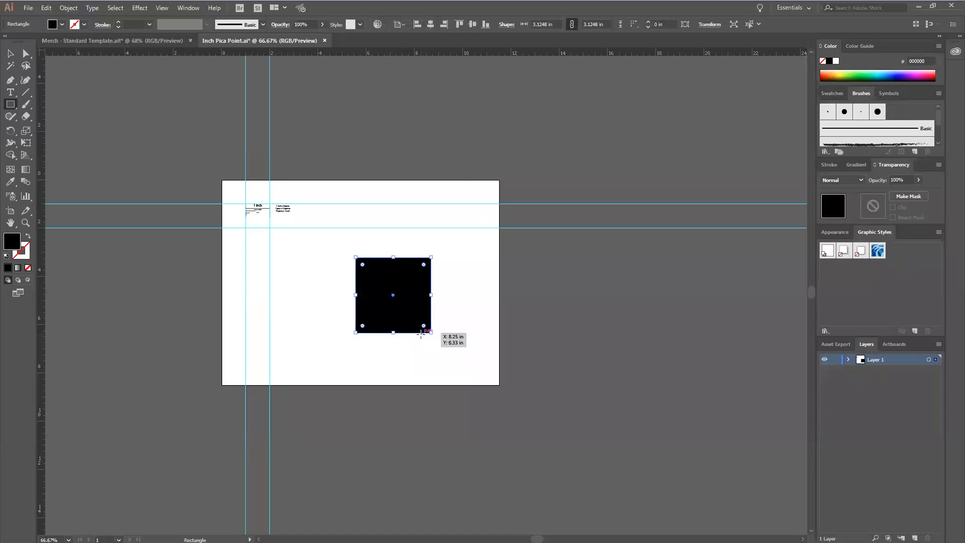
left_click(829, 73)
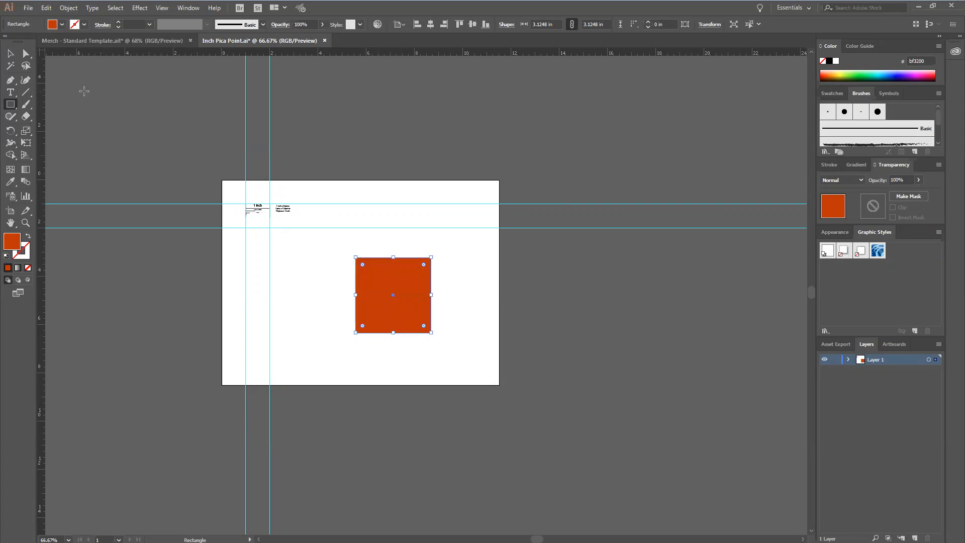
Move the orange square off the artboard onto the empty canvas to its right
left_click(10, 54)
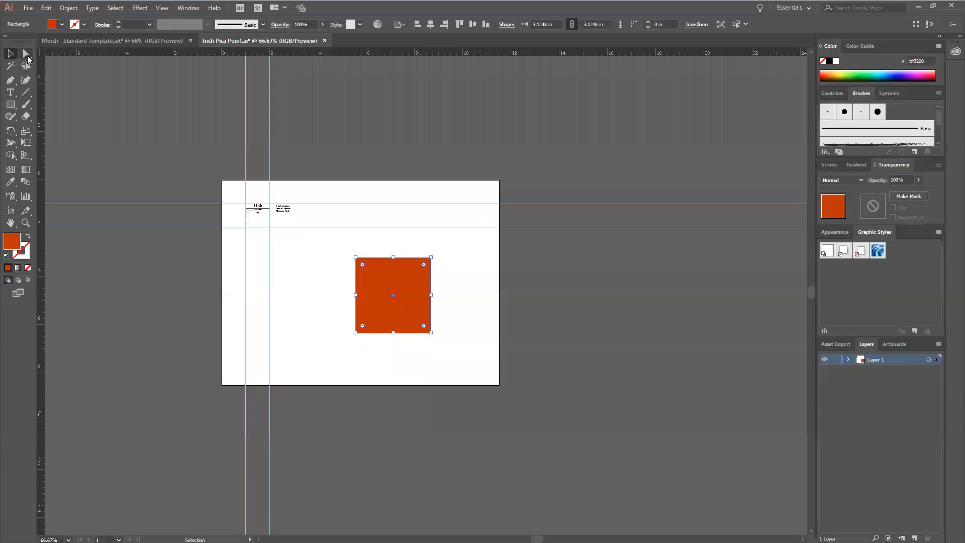
key("a")
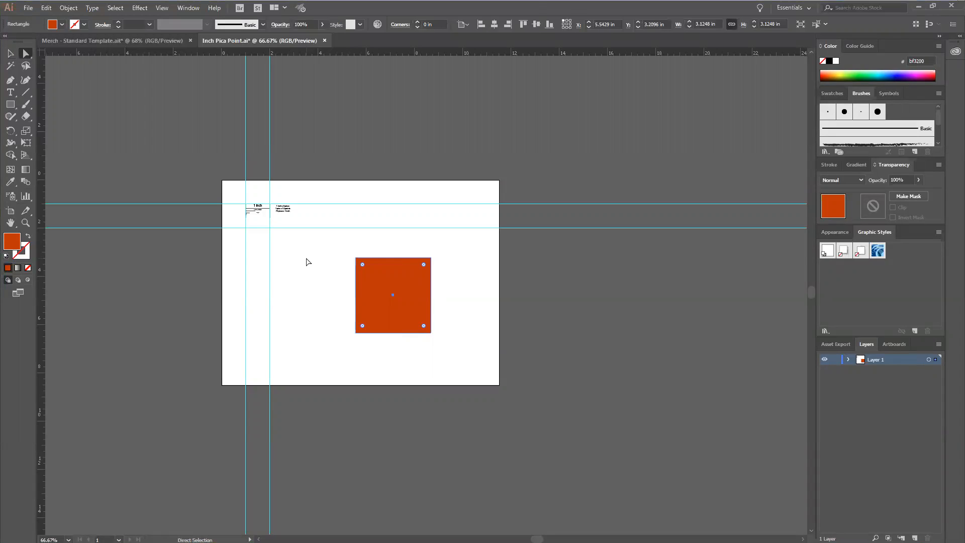
left_click(378, 284)
key("v")
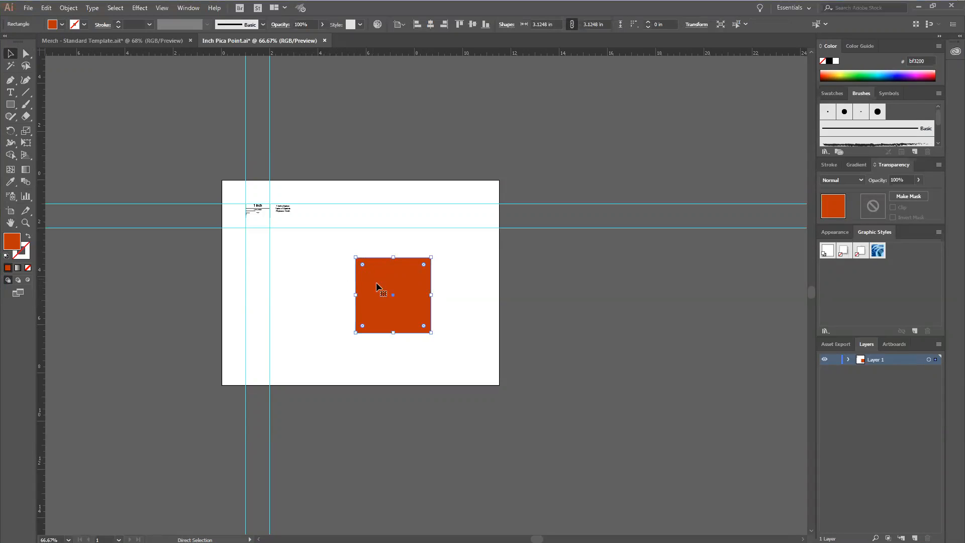
left_click_drag(377, 277, 545, 260)
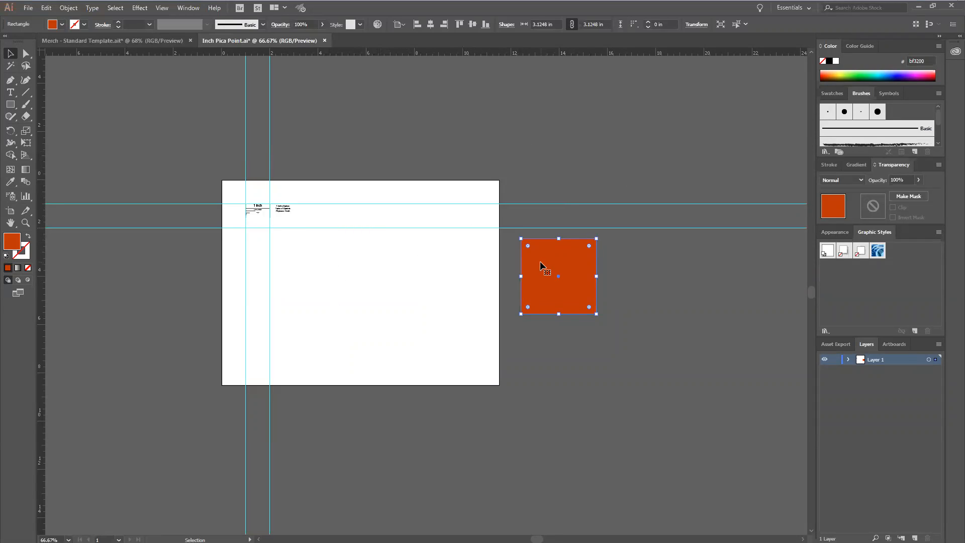
left_click_drag(543, 259, 571, 264)
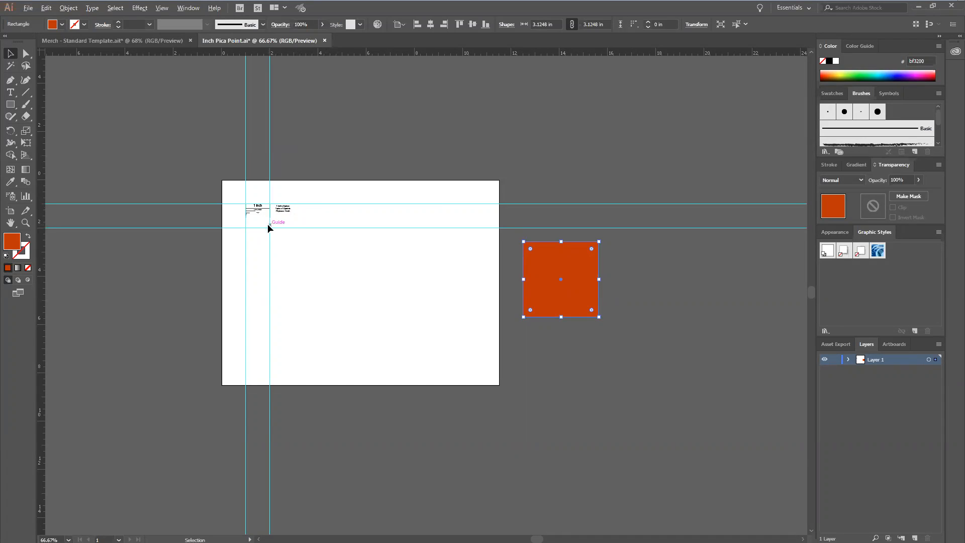
Magnify the unit diagram and conversion text to 600% and centre them
scroll(267, 227, "up", 3)
scroll(267, 227, "up", 1)
scroll(267, 227, "up", 1)
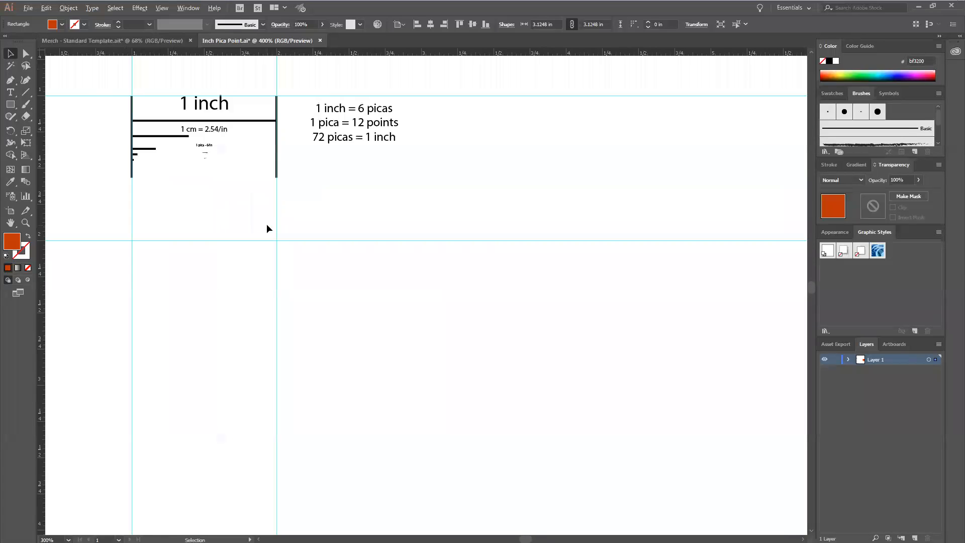
scroll(267, 226, "up", 1)
left_click_drag(188, 146, 411, 264)
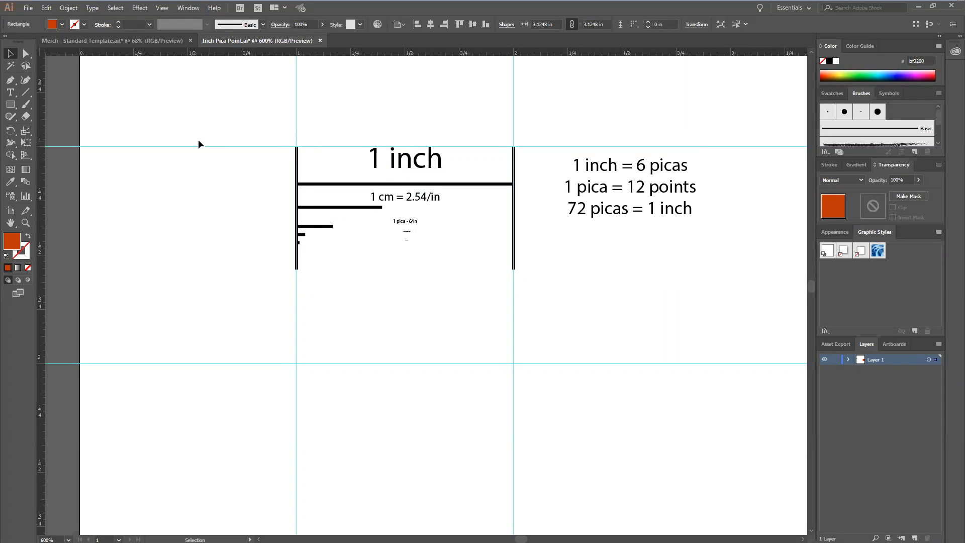
Cancel closing the document and move the orange square back onto the artboard, overlapping the corner of the conversion text
left_click(320, 41)
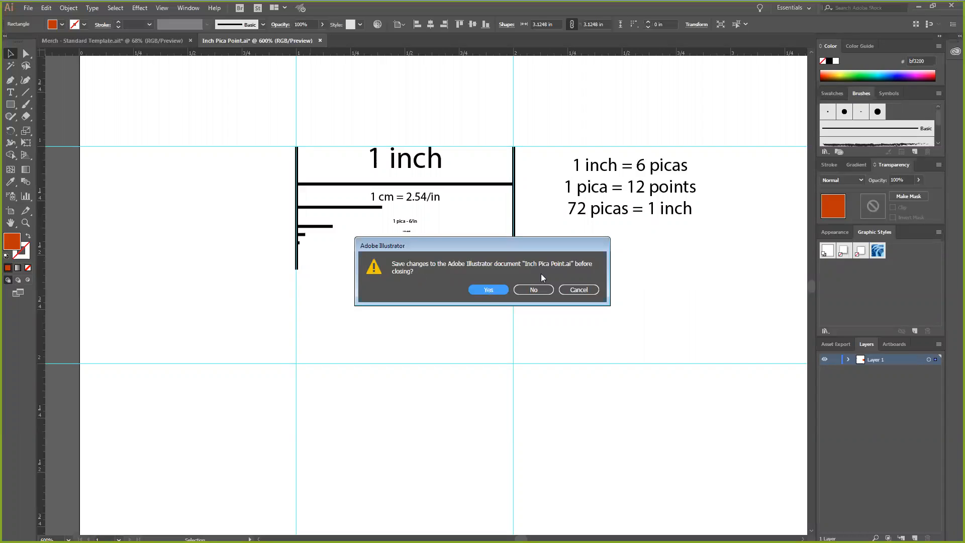
left_click(576, 290)
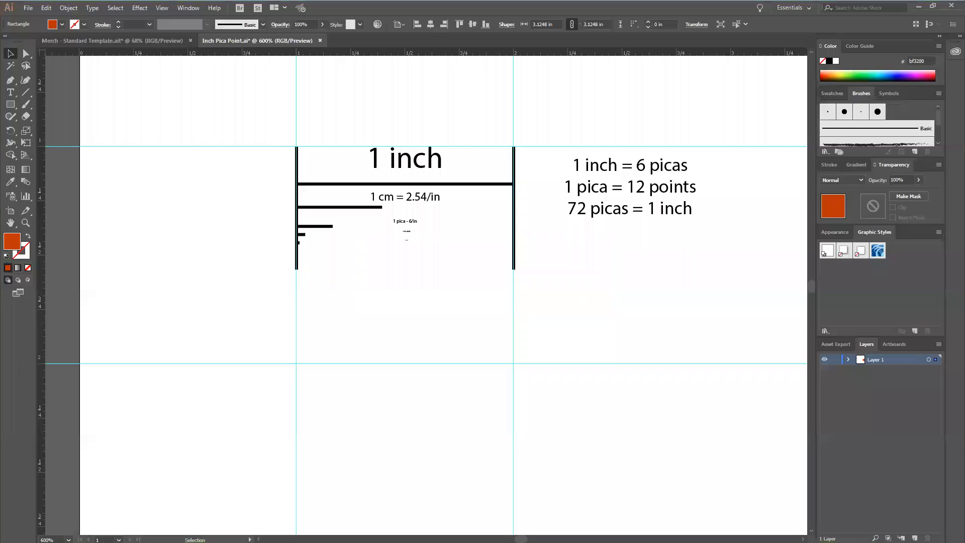
scroll(454, 441, "down", 5)
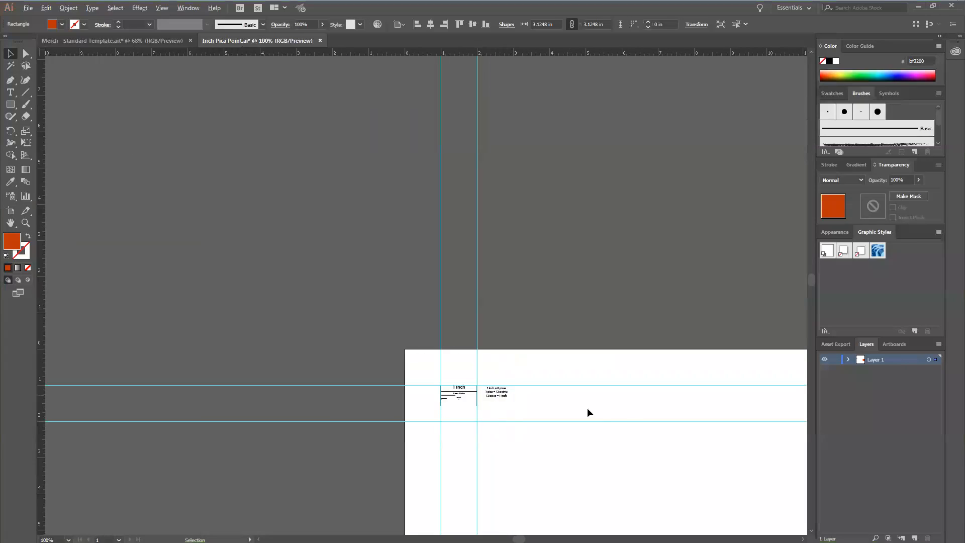
left_click_drag(656, 440, 420, 211)
left_click_drag(641, 265, 288, 214)
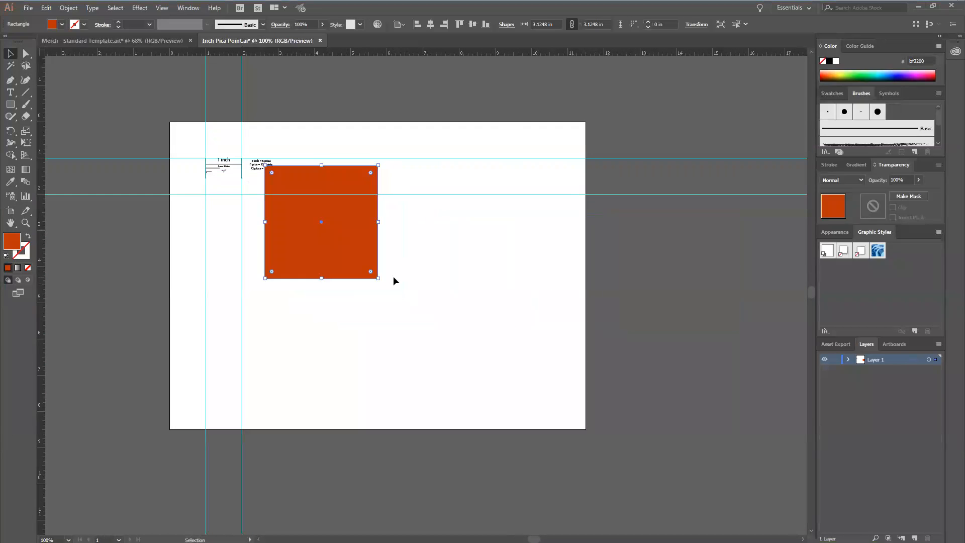
Delete the "1 inch" label above the diagram's long line and undo the deletion
scroll(265, 227, "up", 4)
left_click_drag(222, 158, 455, 301)
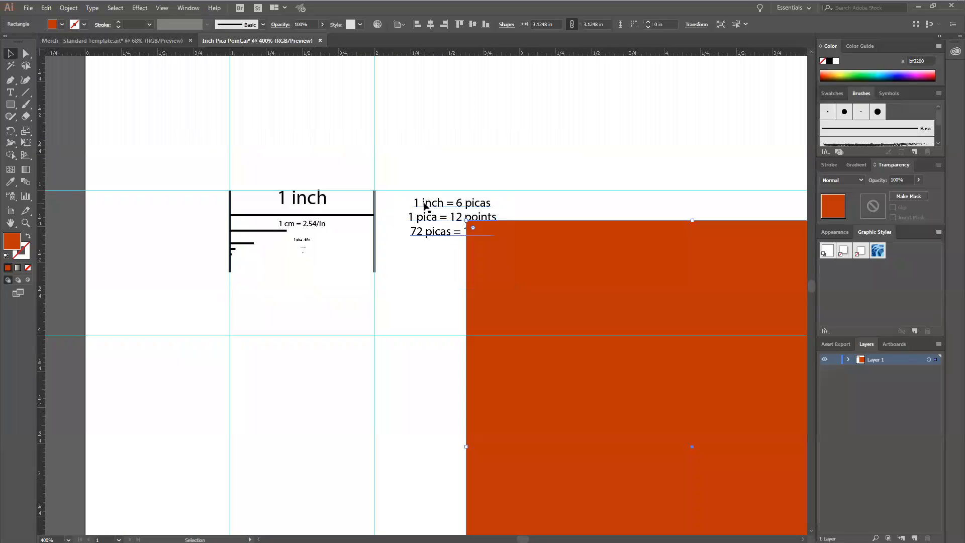
left_click(302, 206)
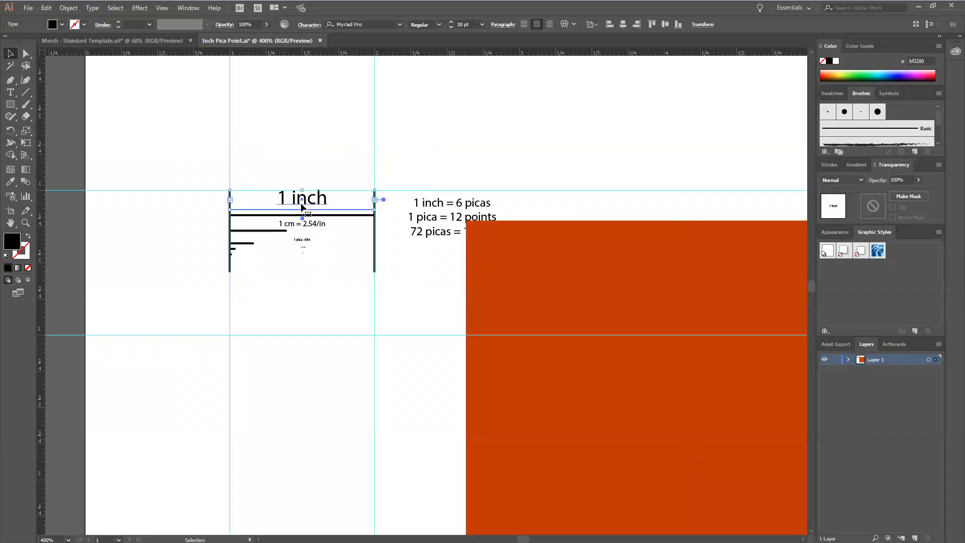
key("Delete")
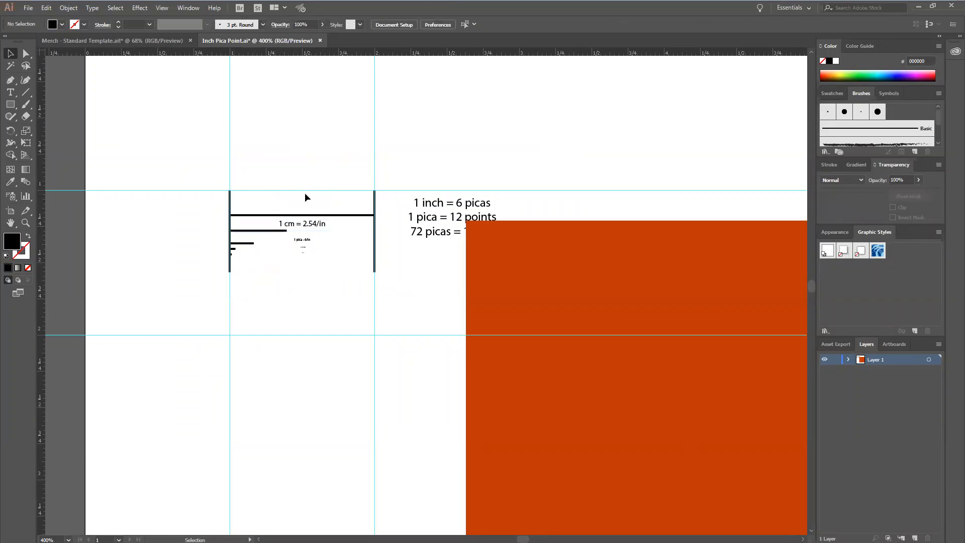
key("ctrl+z")
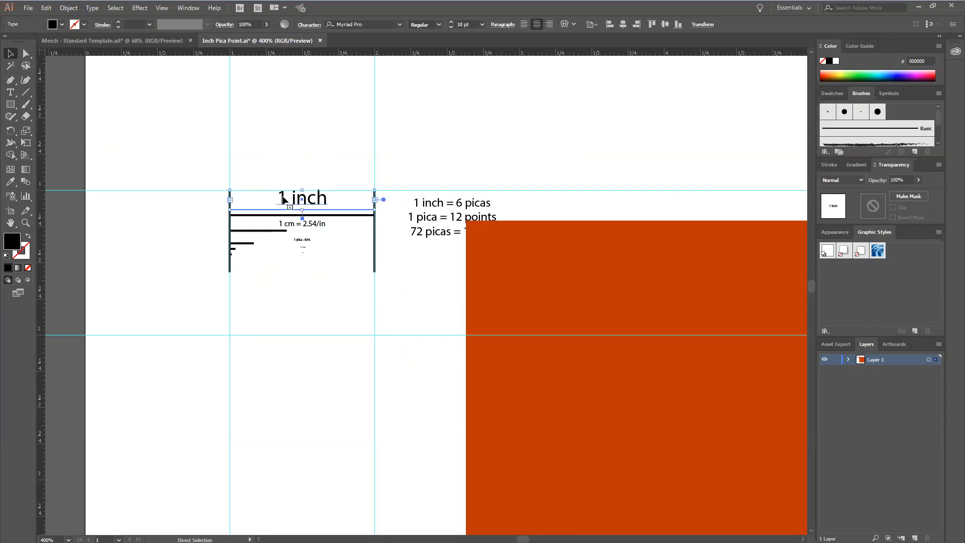
Increase the "1 inch" label's font size to 13 pt and extend its text frame upward above the horizontal guide
left_click(451, 22)
left_click(450, 22)
left_click(451, 22)
left_click(450, 22)
left_click(451, 22)
left_click(450, 22)
left_click(450, 22)
left_click(451, 22)
left_click_drag(304, 191, 304, 168)
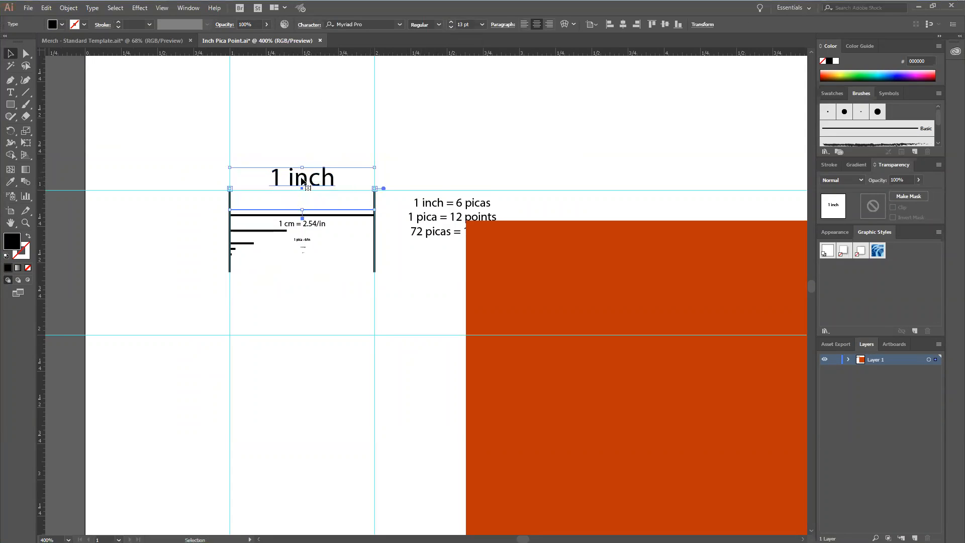
Set the "1 inch" label's font size to 17 pt
left_click(451, 22)
left_click(451, 22)
left_click(451, 23)
left_click(451, 22)
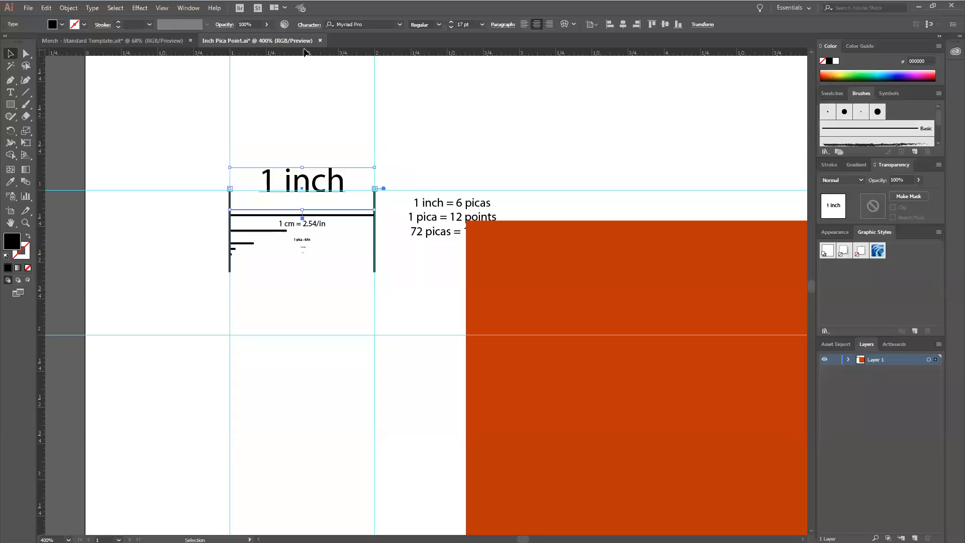
Cancel closing the document and revert it to its last saved version
left_click(320, 40)
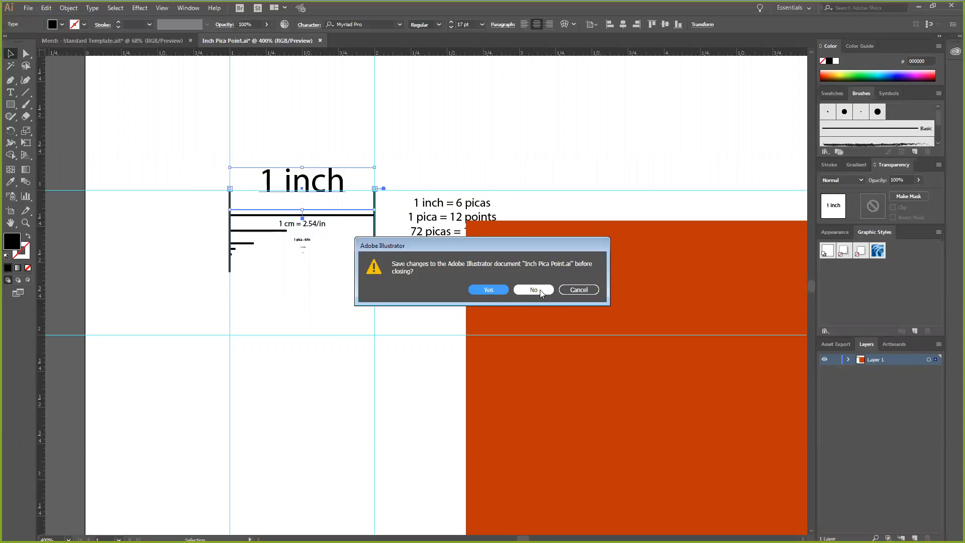
left_click(578, 289)
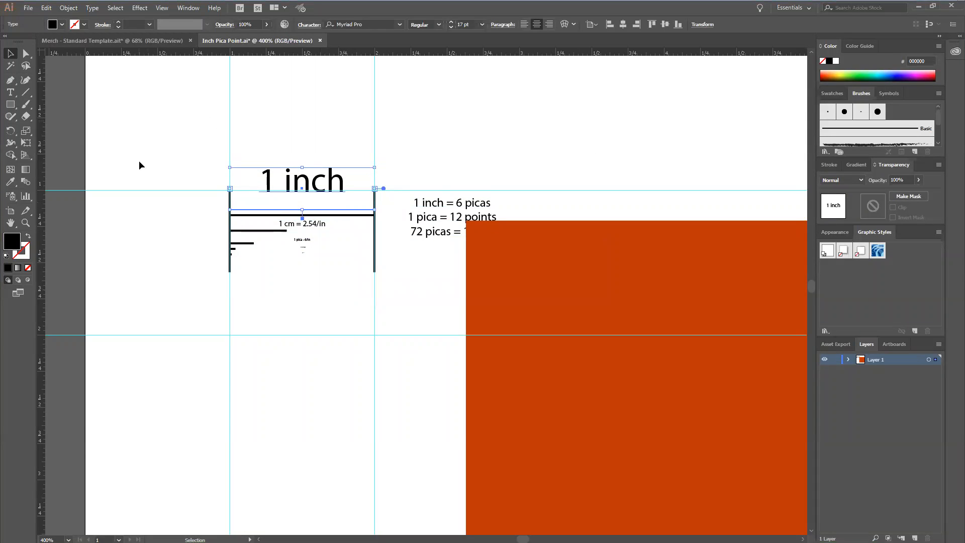
left_click(29, 9)
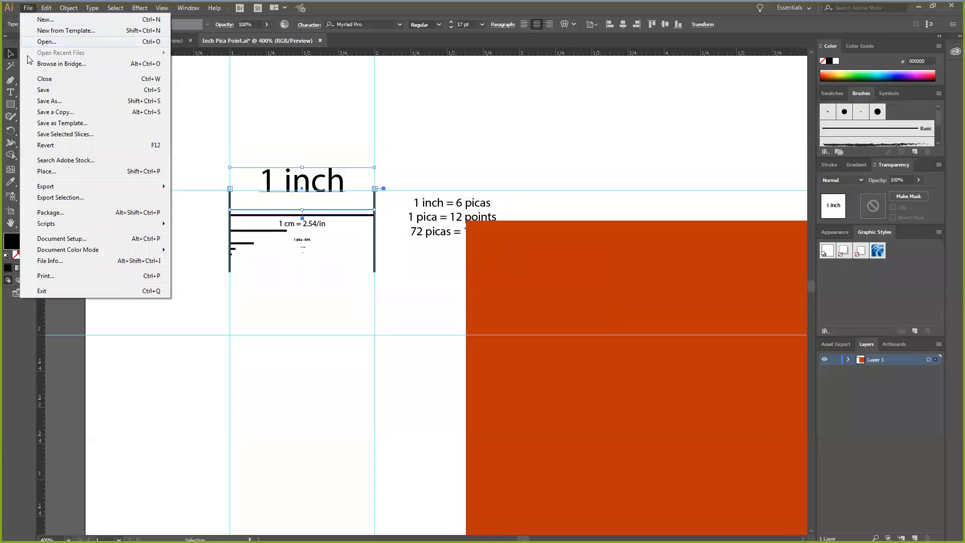
left_click(44, 146)
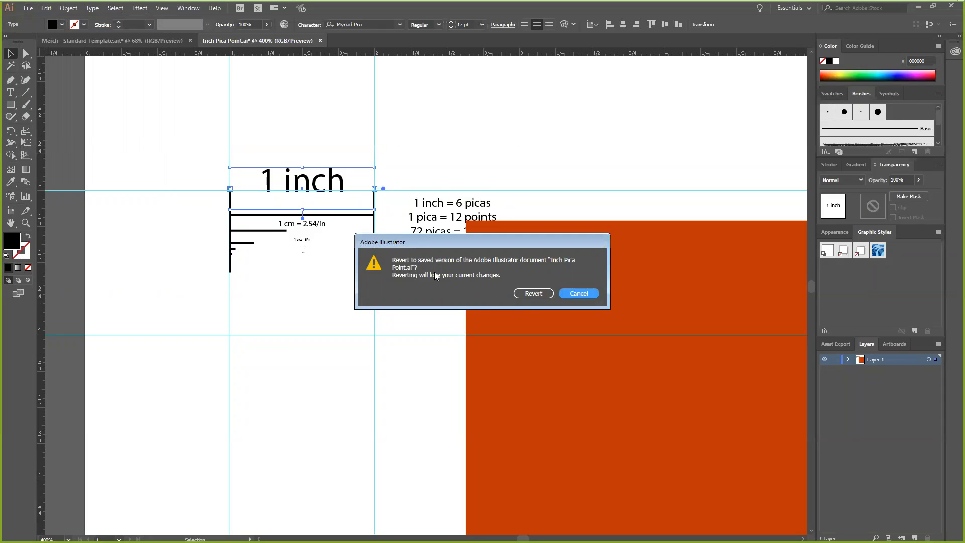
left_click(522, 291)
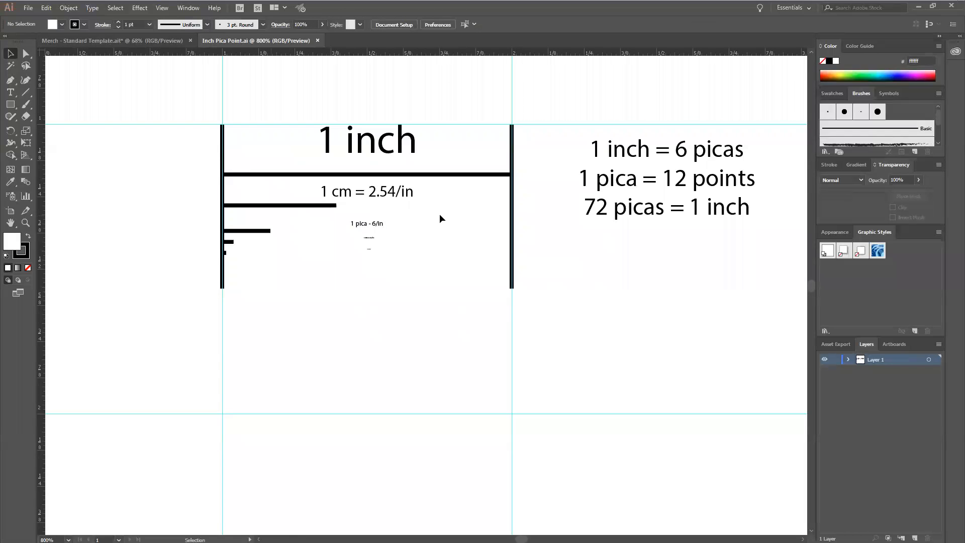
Examine the reverted artboard as a whole and up close, and check the "1 inch" label's font size
scroll(443, 222, "down", 3, "alt")
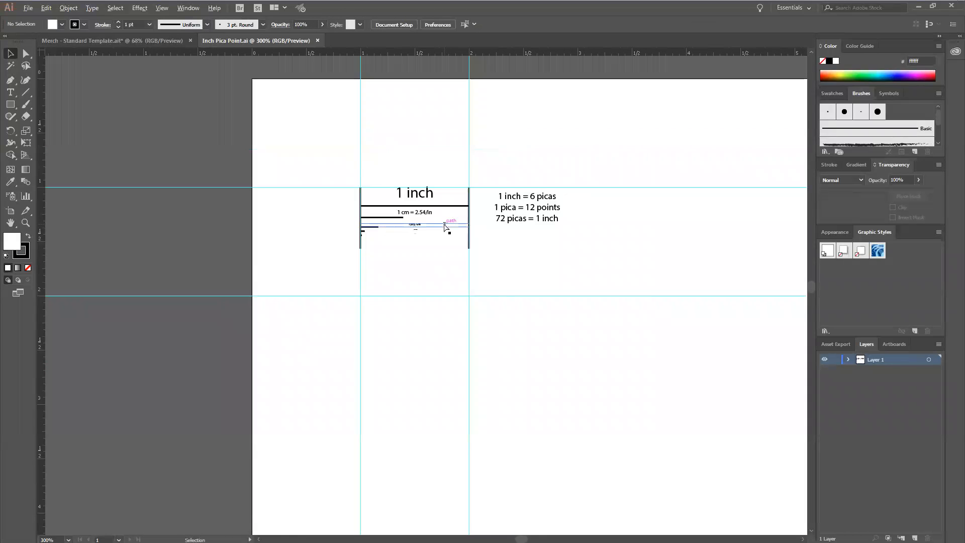
scroll(443, 224, "down", 2, "alt")
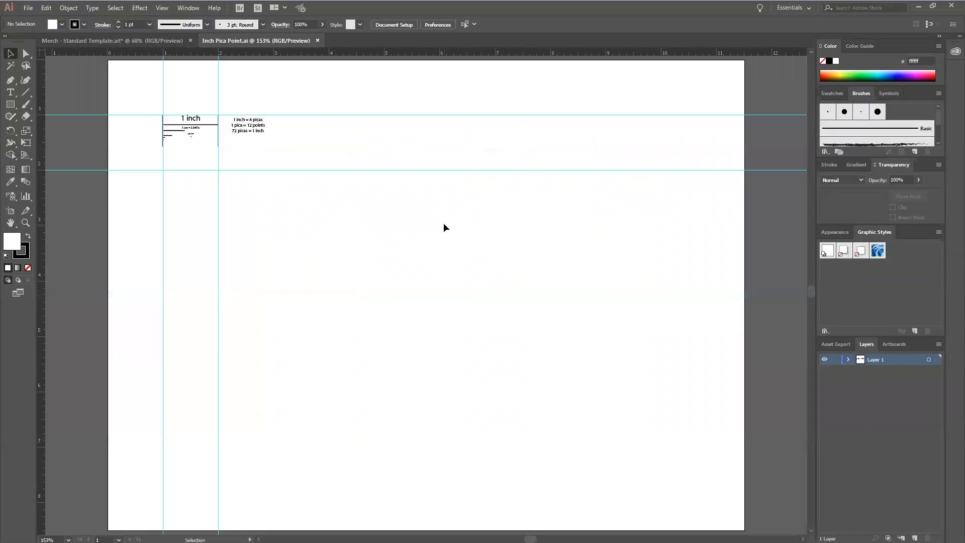
scroll(433, 240, "down", 2, "alt")
scroll(338, 198, "up", 2, "alt")
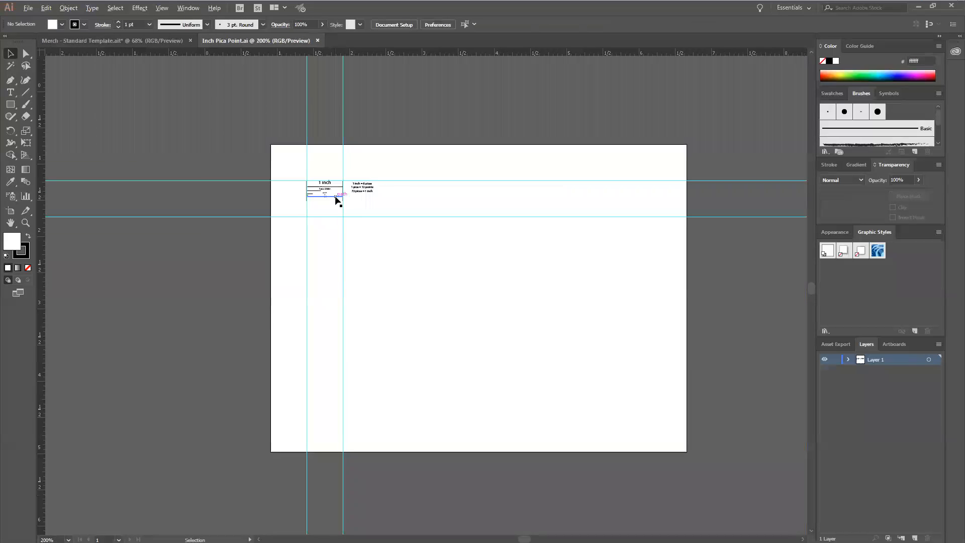
scroll(327, 186, "up", 2, "alt")
scroll(315, 173, "up", 2, "alt")
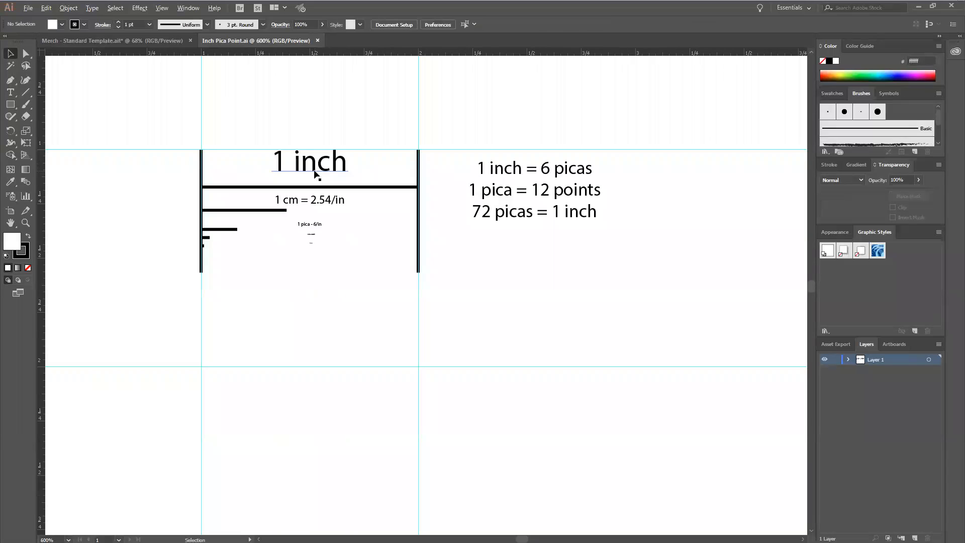
left_click(307, 162)
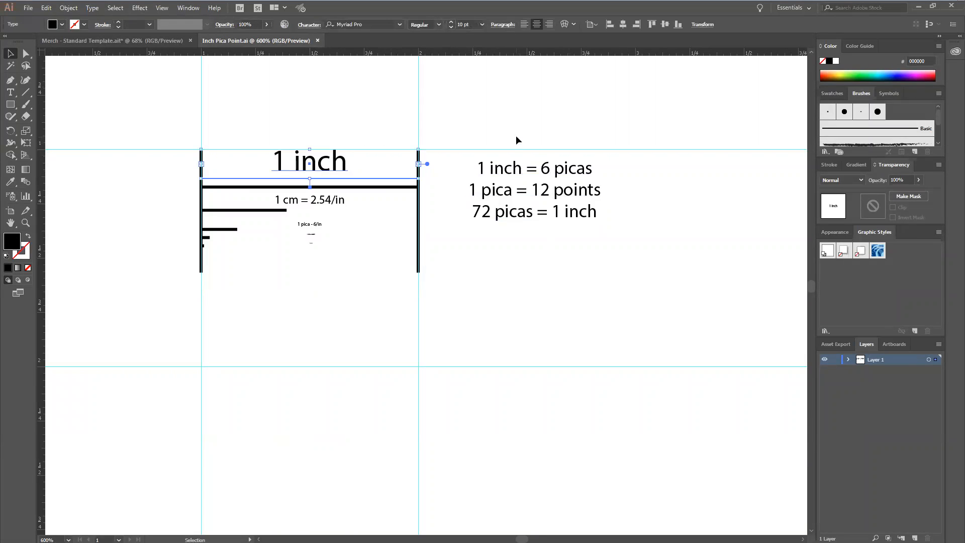
Deselect the label and check whether the Undo, Save and Revert commands are available for the reverted document
left_click(333, 123)
left_click(47, 10)
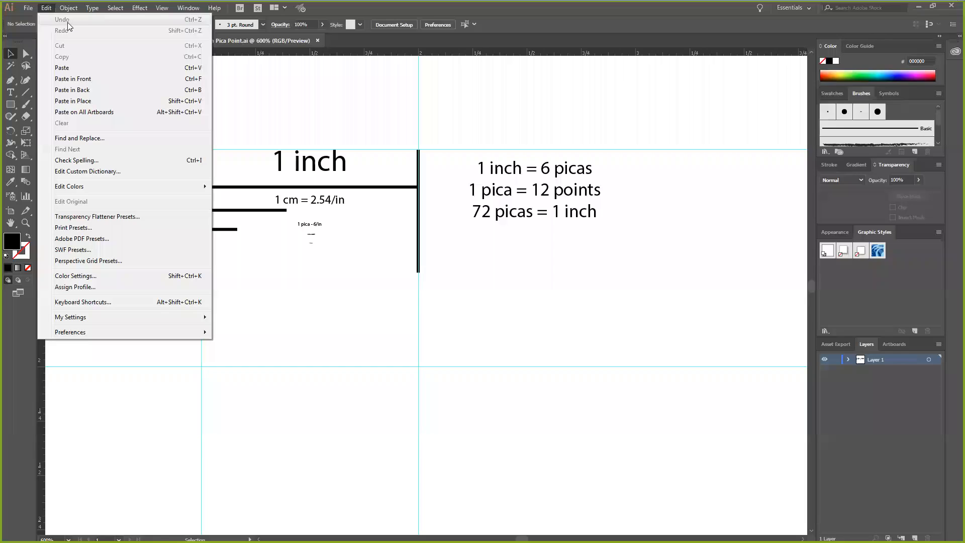
left_click(52, 14)
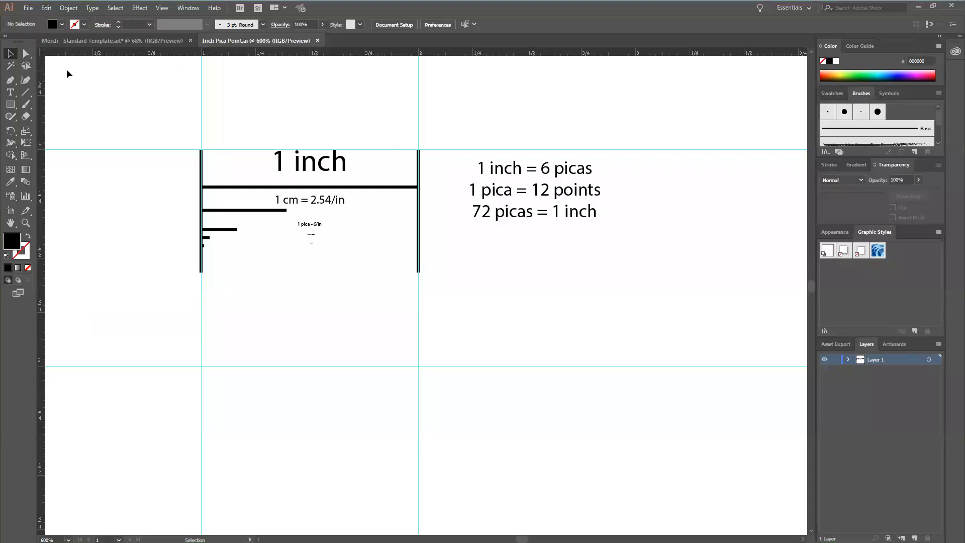
left_click(30, 10)
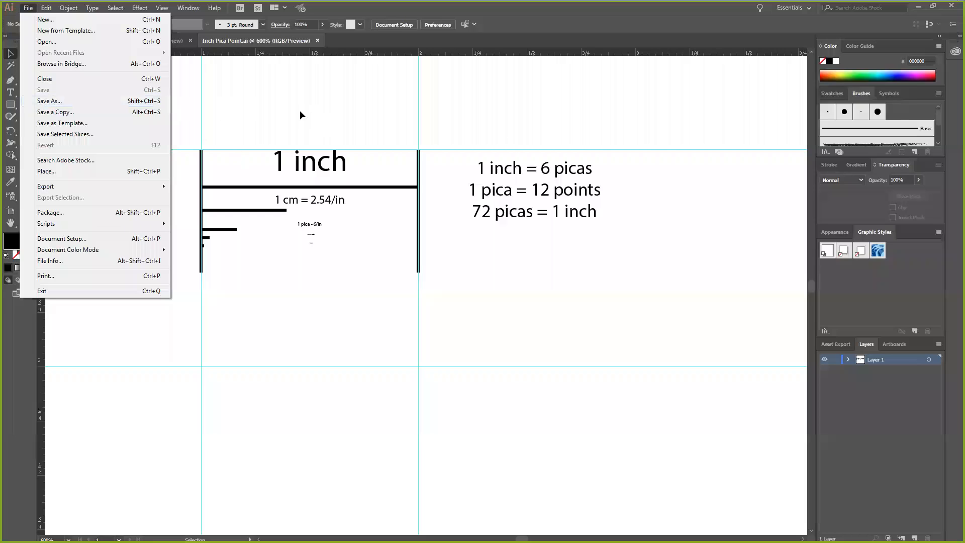
left_click(281, 77)
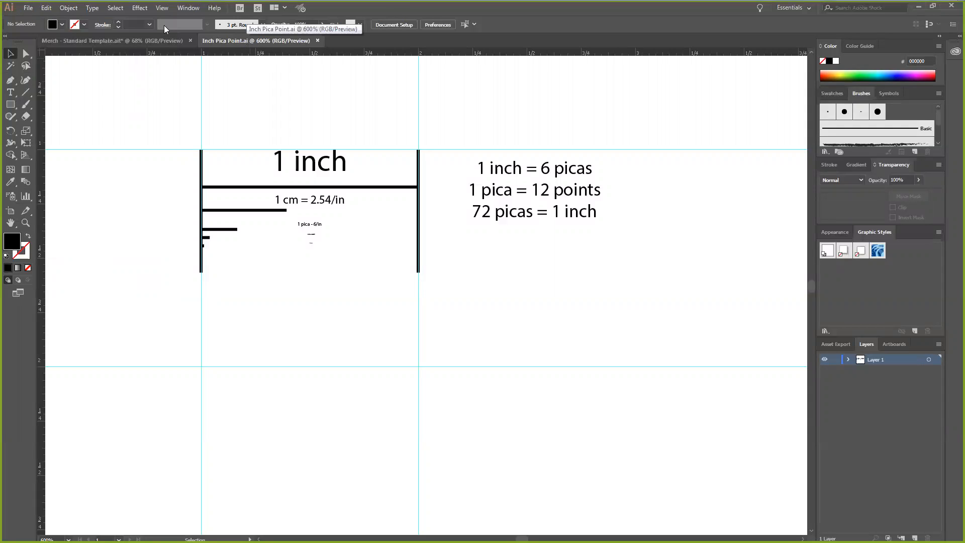
left_click(28, 7)
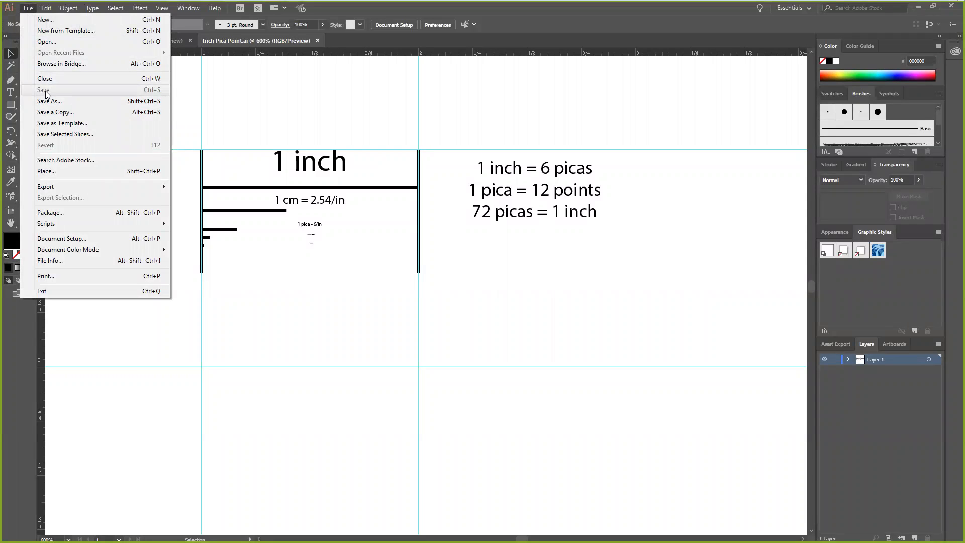
left_click(231, 89)
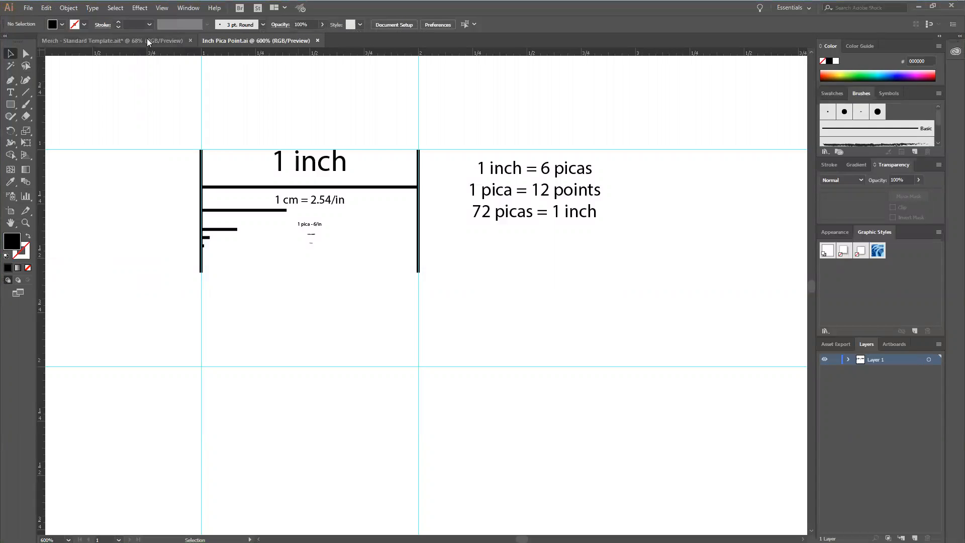
Save the document under the new name "000 Inch Pica Point - Original.ai" with the default Illustrator CC options
left_click(27, 9)
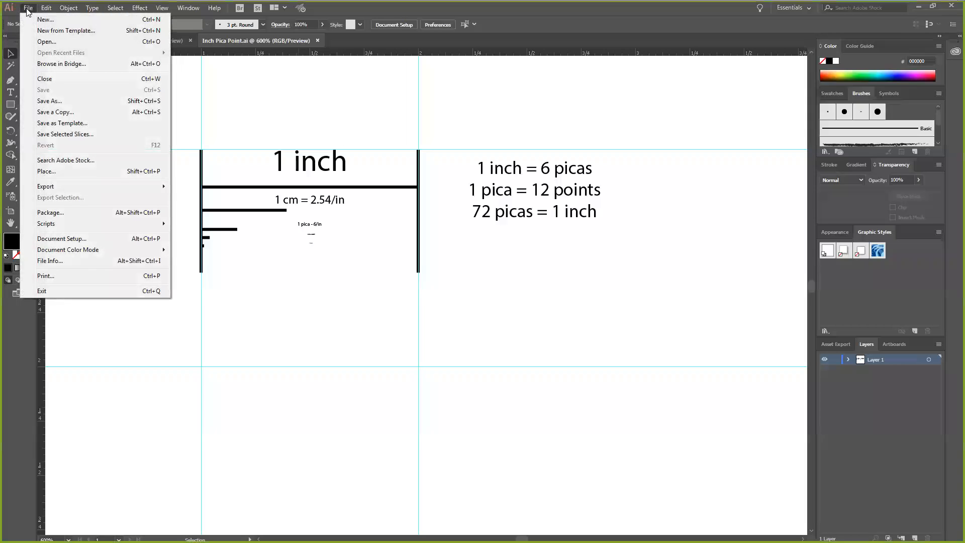
left_click(58, 101)
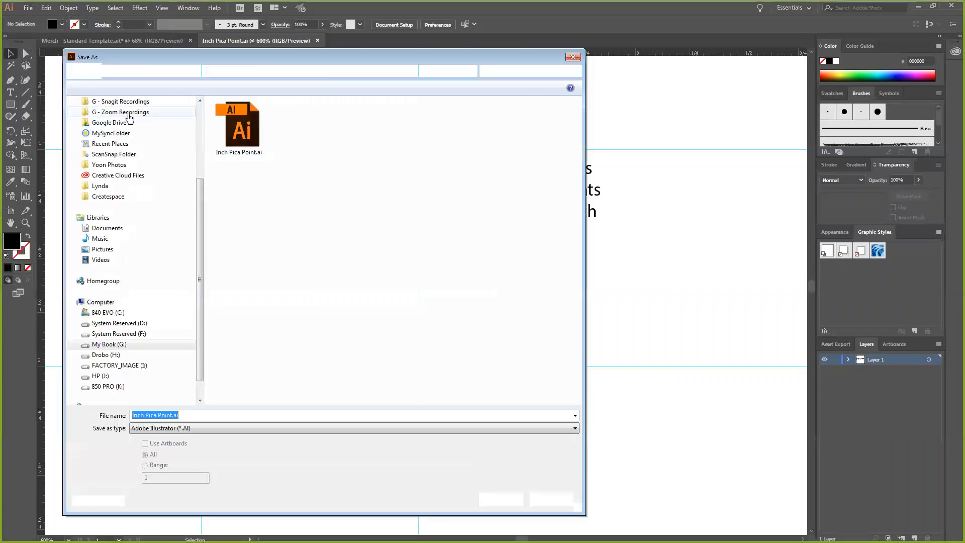
left_click(192, 414)
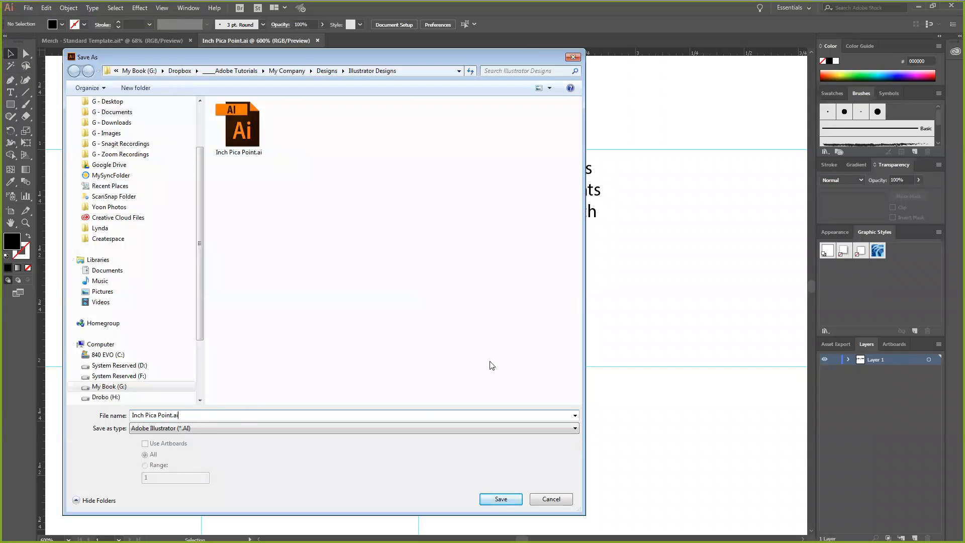
key("Home")
type("000")
key("Right")
key("Right")
type("- Original")
key("Return")
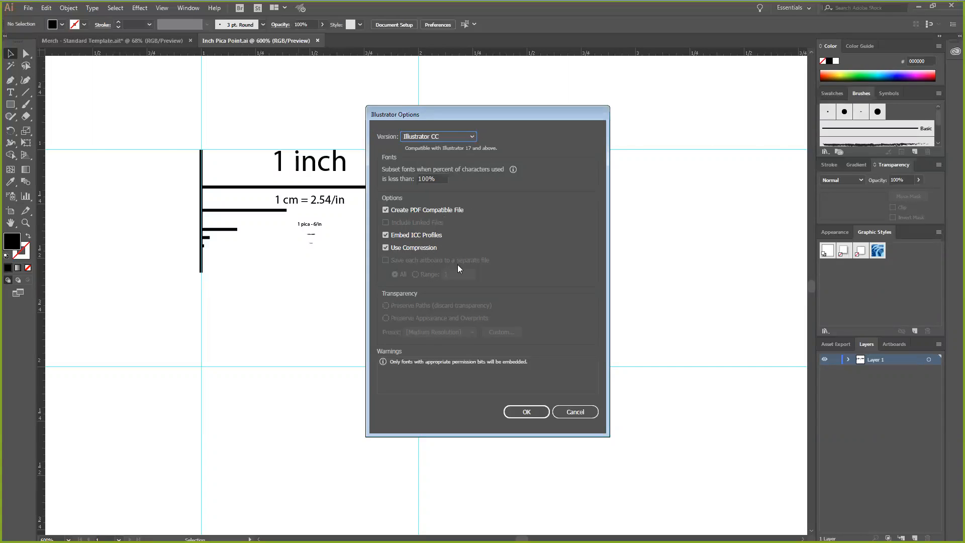
left_click(524, 415)
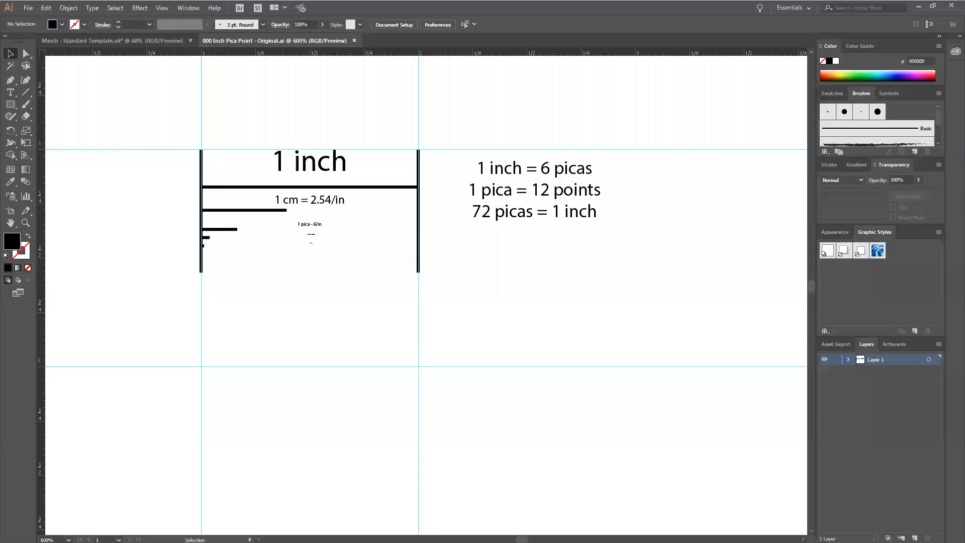
Change "72 picas" to "72 points" in the third line of the conversion text
left_click(498, 220)
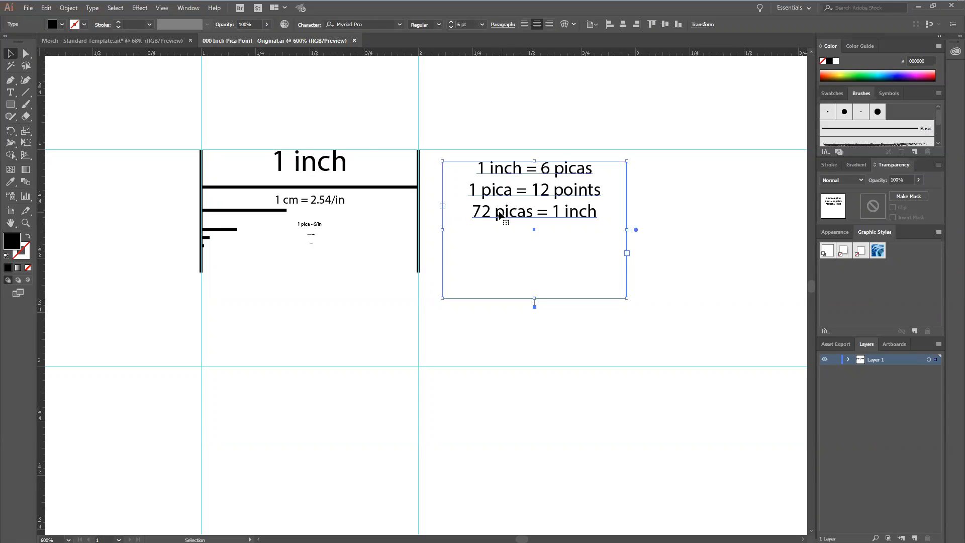
left_click(154, 224)
scroll(300, 260, "up", 7)
scroll(326, 231, "down", 7)
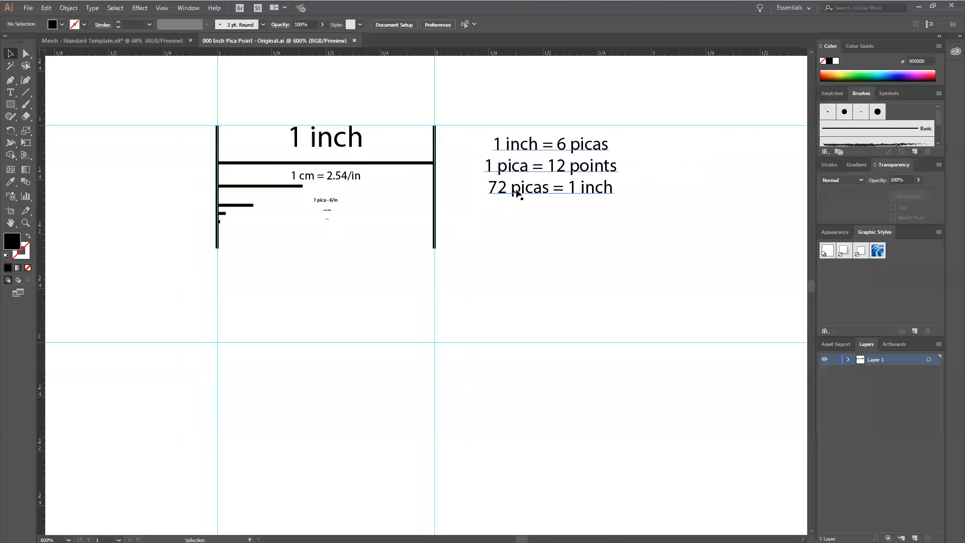
double_click(519, 191)
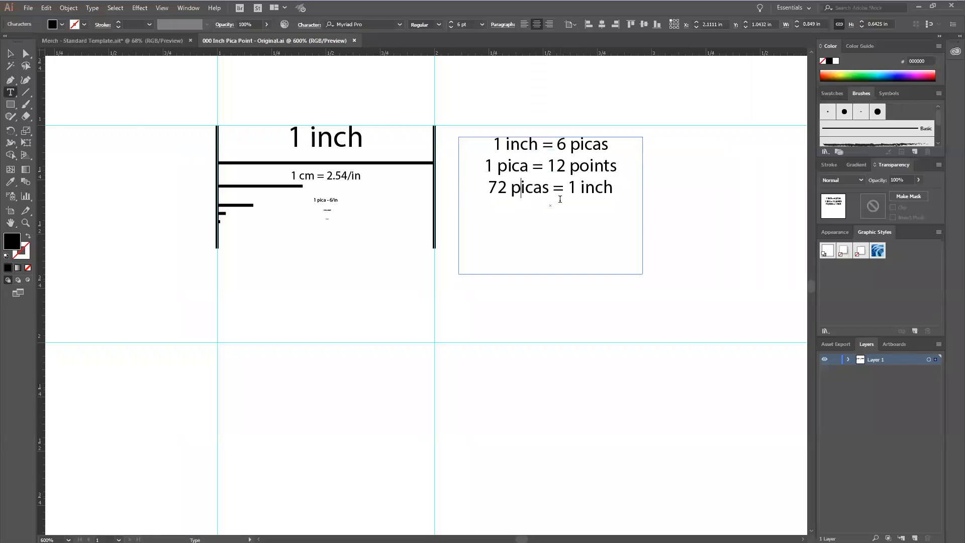
key("Delete")
key("Delete")
key("Delete")
key("Delete")
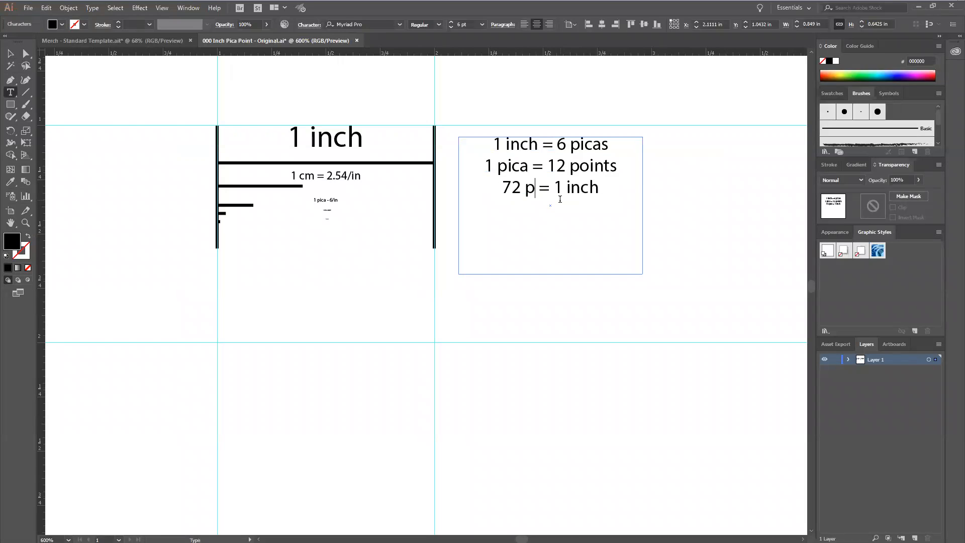
type("oints")
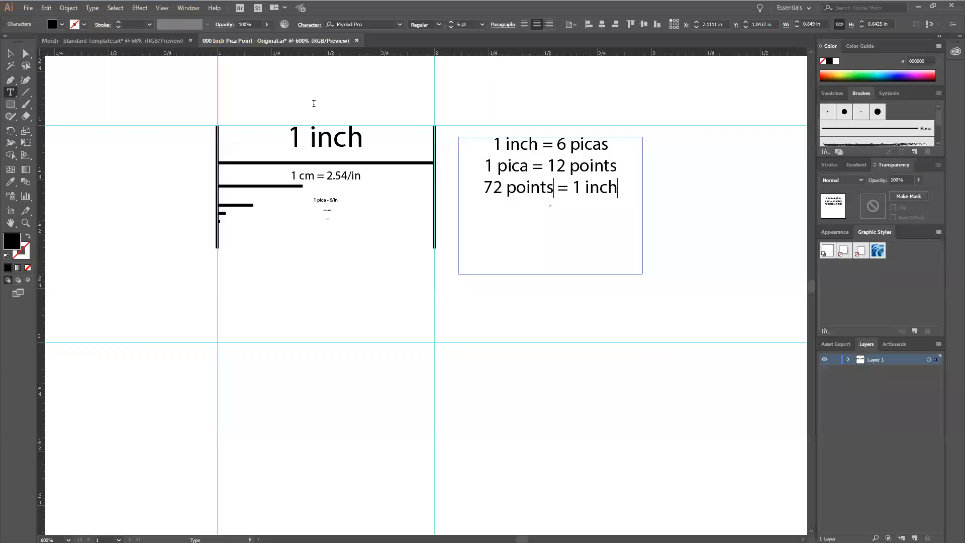
key("Up")
key("Up")
key("Home")
Save the corrected "000 Inch Pica Point - Original.ai" document and close it
left_click(29, 9)
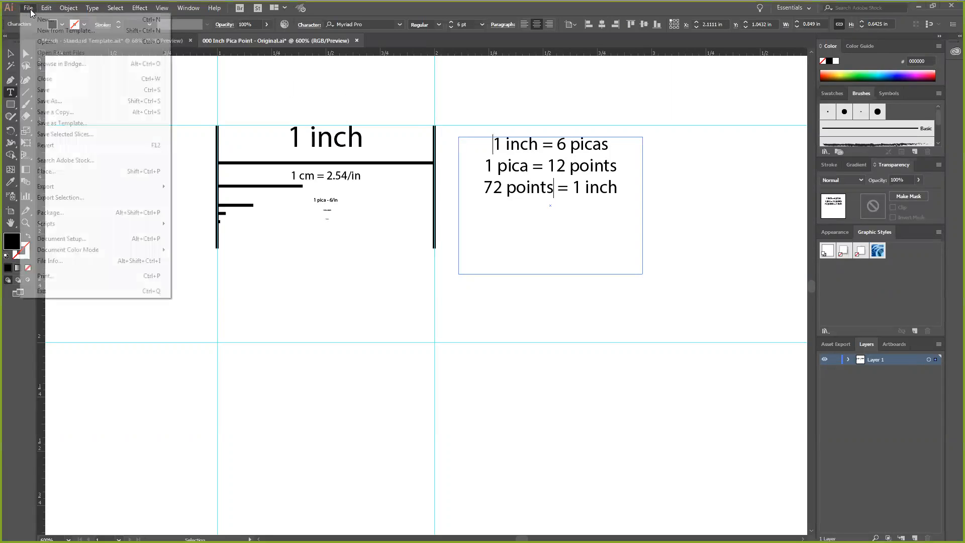
left_click(29, 9)
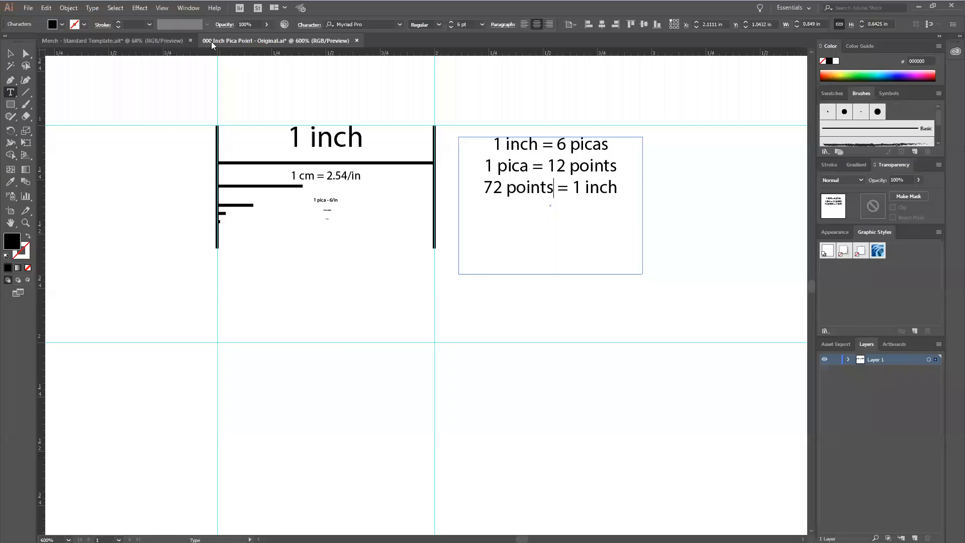
key("ctrl+Home")
left_click(30, 12)
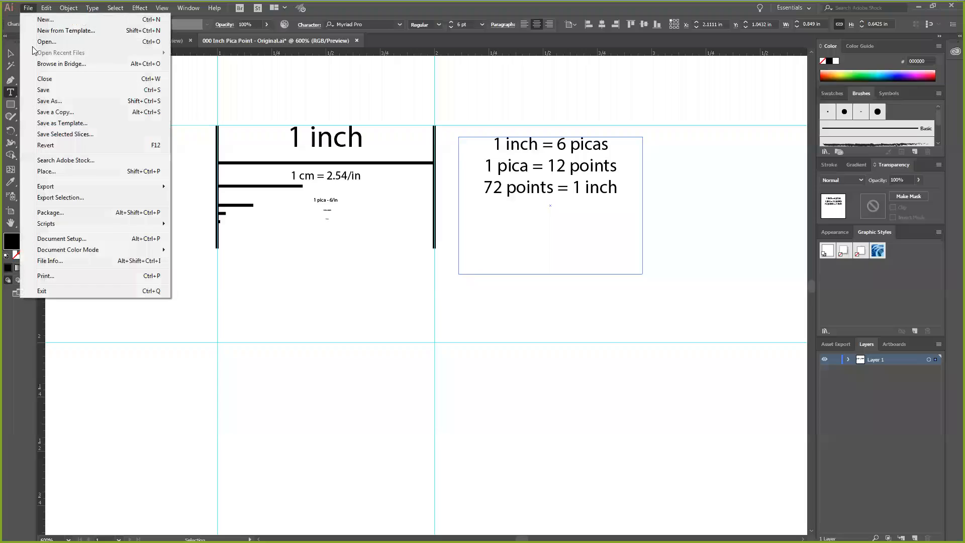
left_click(40, 94)
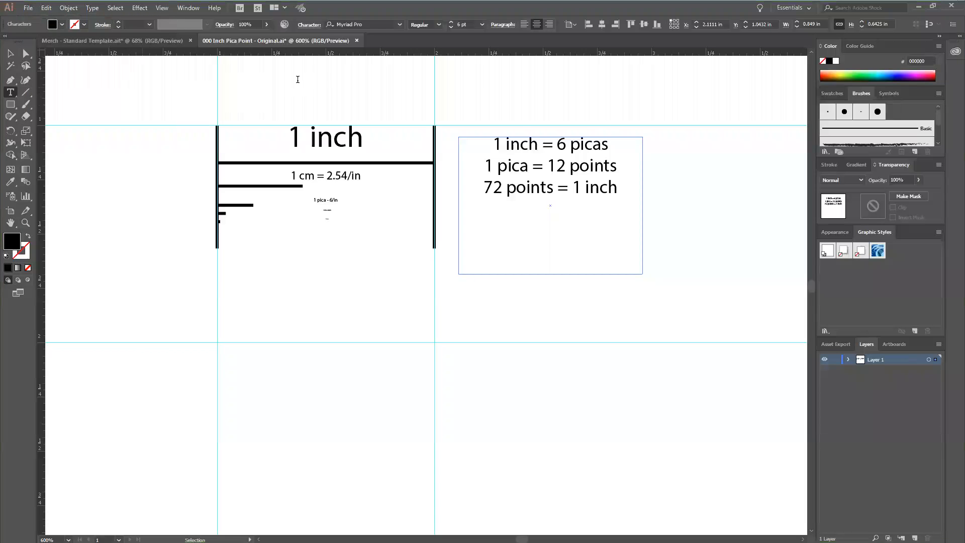
left_click(354, 41)
Switch to the file explorer's Illustrator Designs folder and open "Inch Pica Point.ai" in Illustrator
mouse_move(121, 4)
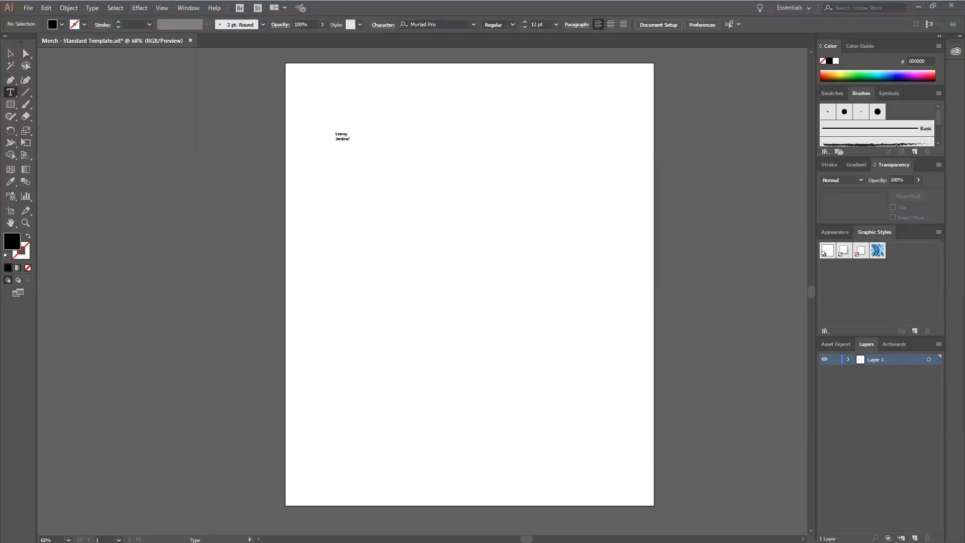
key("alt+Tab")
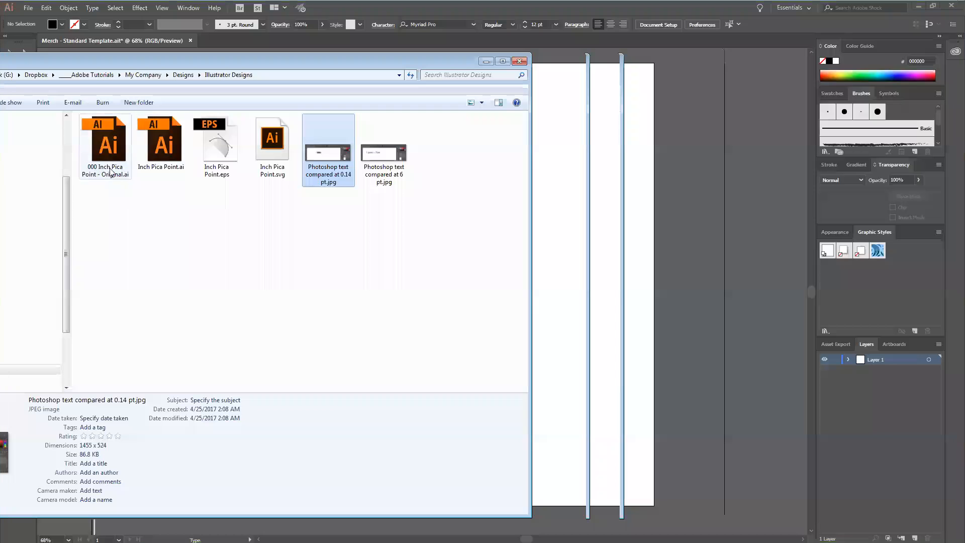
left_click(169, 154)
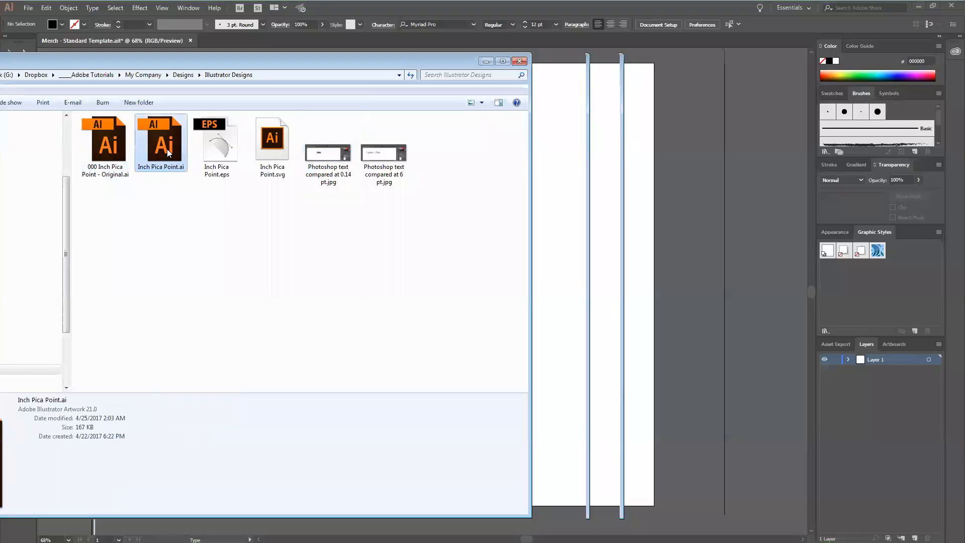
left_click_drag(169, 153, 689, 228)
left_click_drag(440, 62, 386, 40)
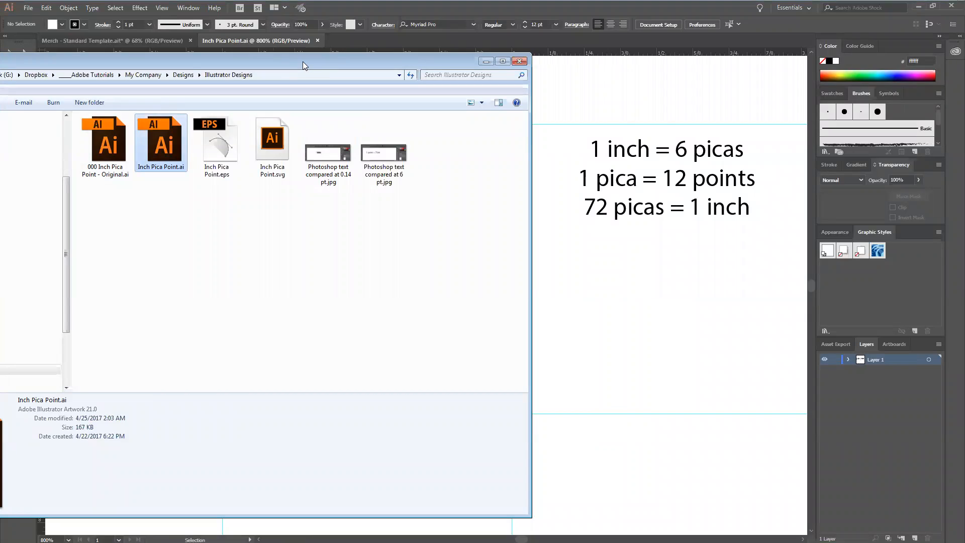
left_click(672, 325)
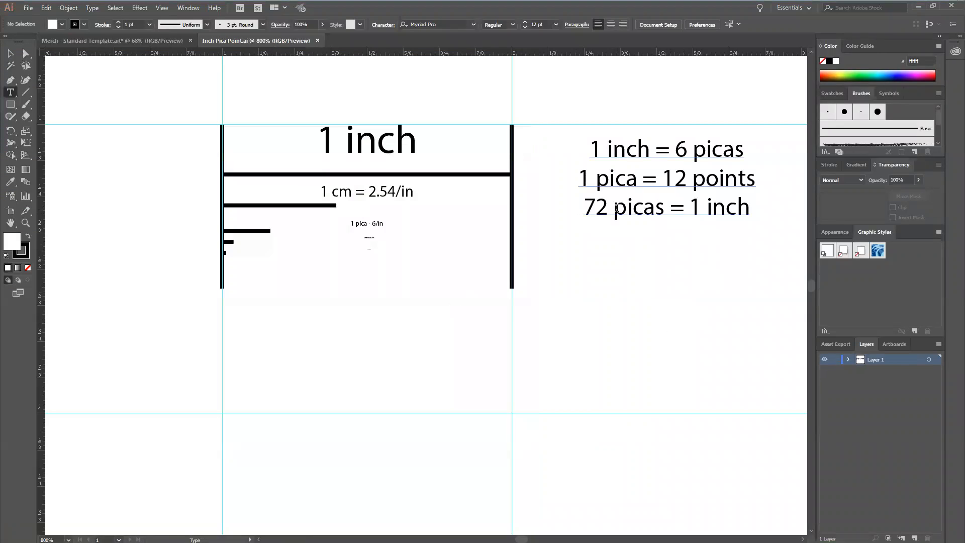
Change "72 picas" to "72 points" in the third line of the conversion text and save "Inch Pica Point.ai"
left_click(615, 207)
key("ctrl+shift+Right")
key("shift+Left")
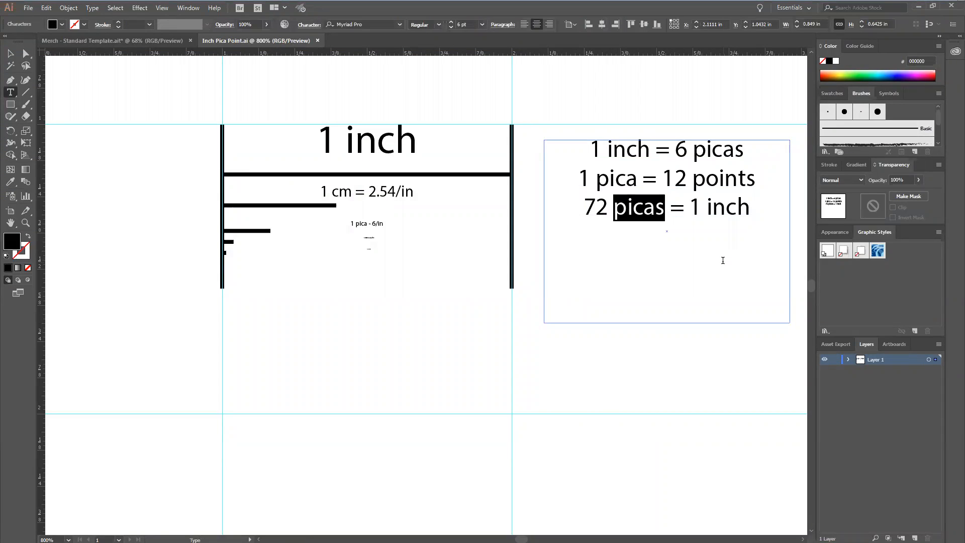
type("points")
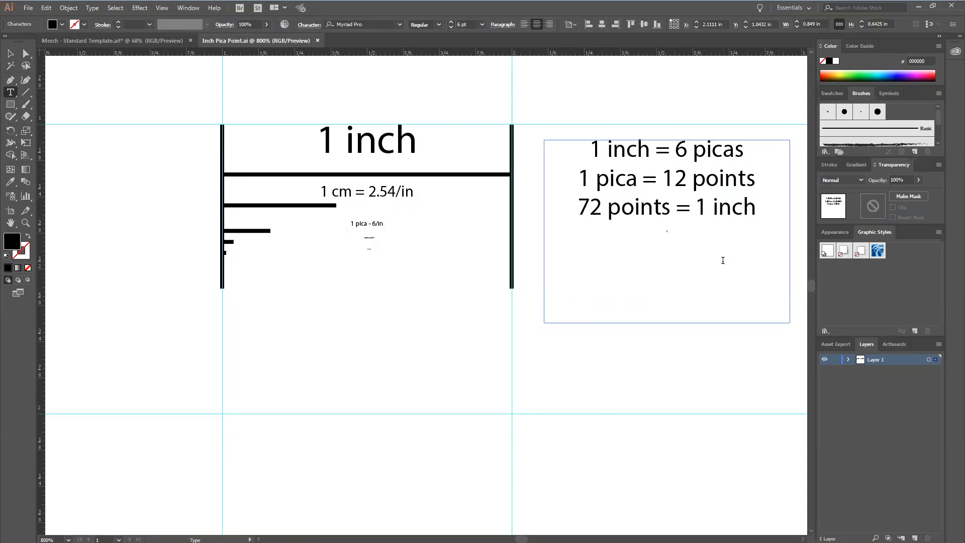
left_click(29, 9)
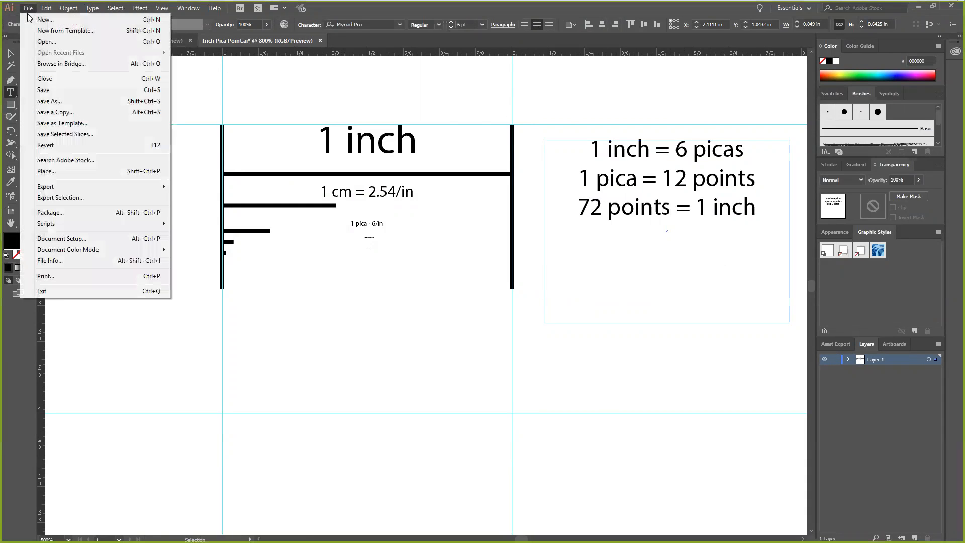
left_click(58, 92)
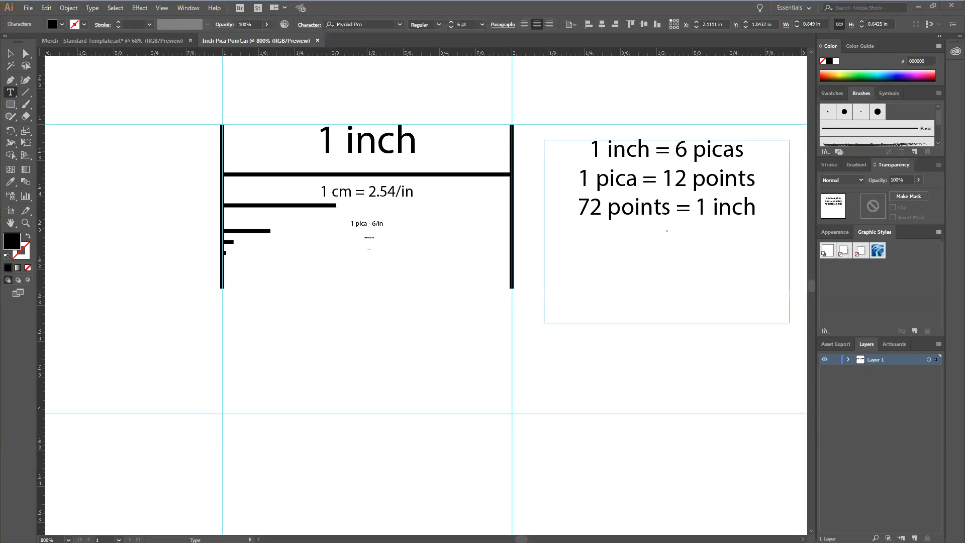
Close "Inch Pica Point.ai" and the Merch - Standard Template document without saving the template's changes
left_click(317, 40)
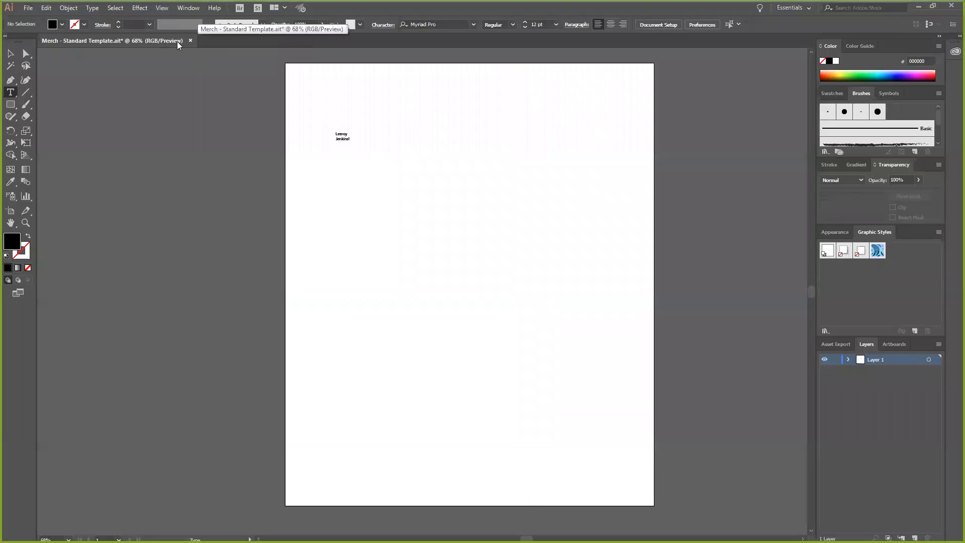
left_click(190, 41)
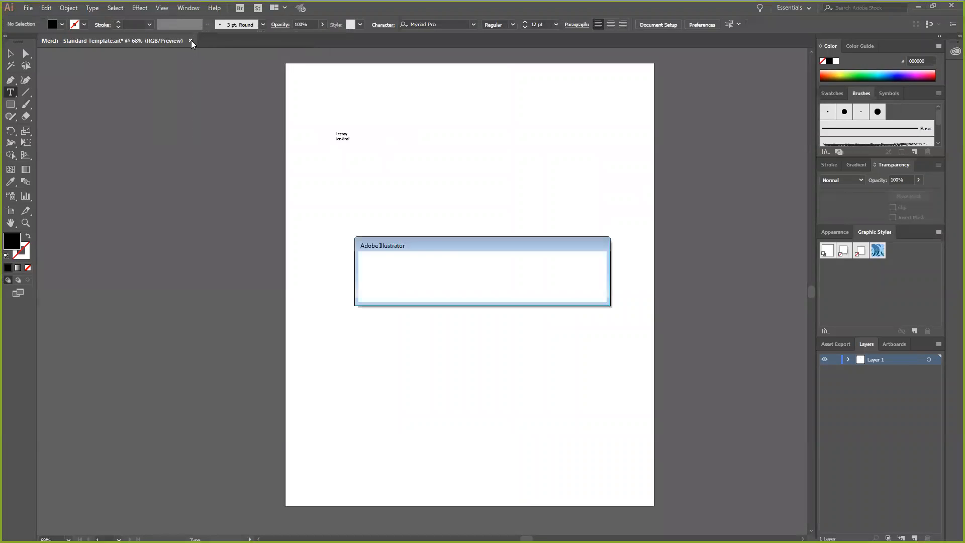
left_click(538, 289)
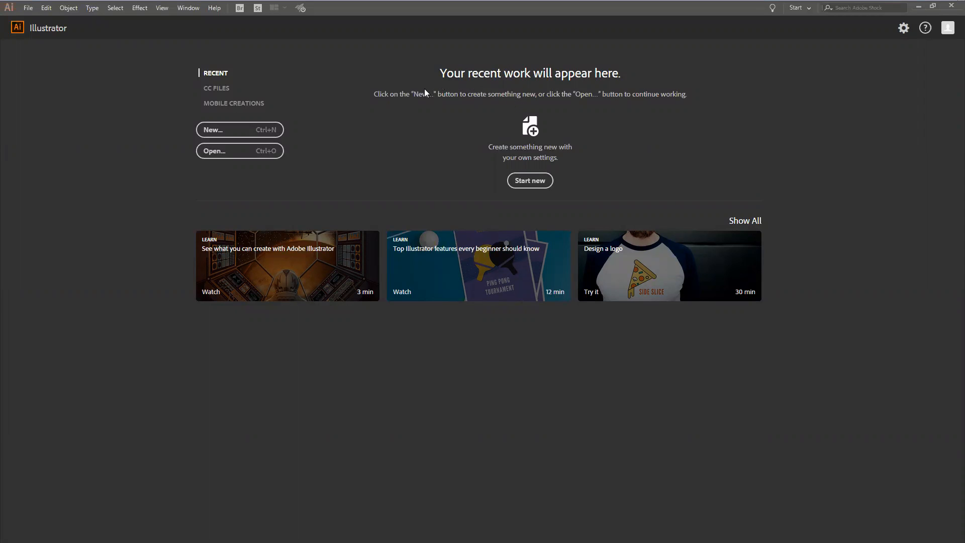
Look through the Creative Cloud files and mobile creations on the start screen, and return to the recent work
left_click(222, 91)
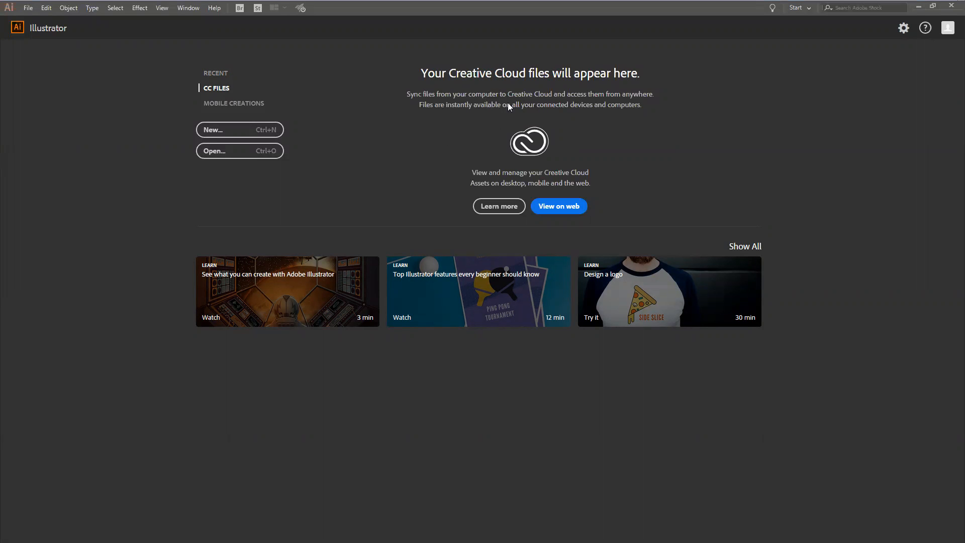
left_click(255, 104)
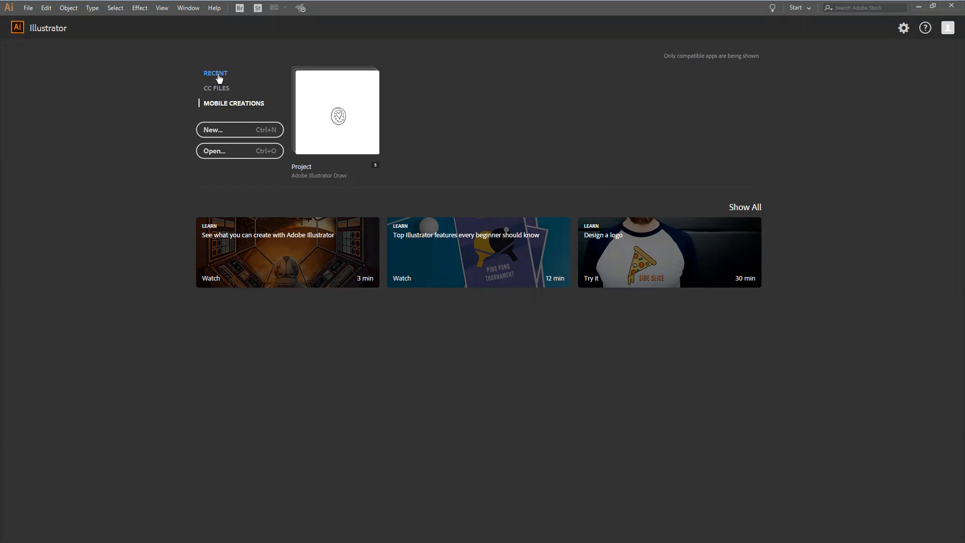
left_click(216, 74)
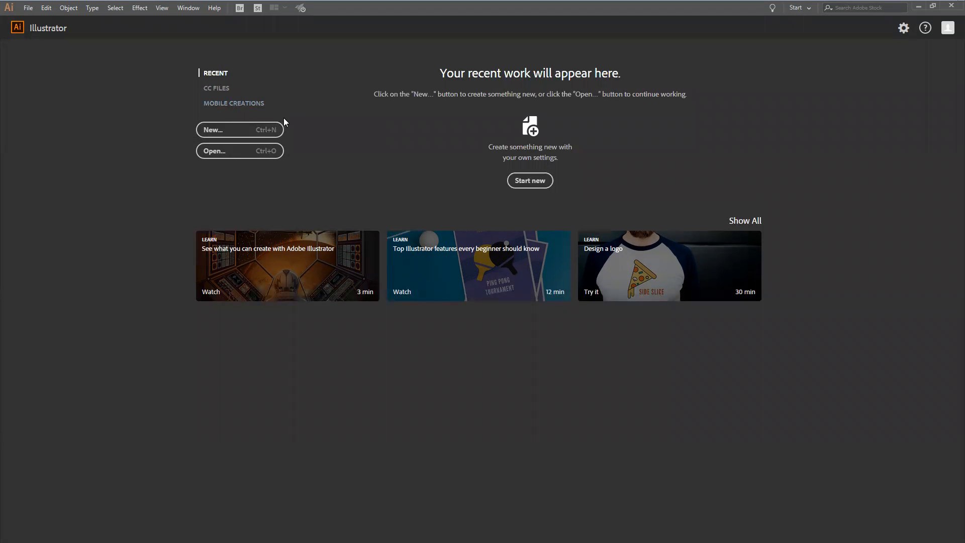
Open "000 Inch Pica Point - Original.ai" from the Illustrator Designs folder to view it, and close it again
left_click(226, 152)
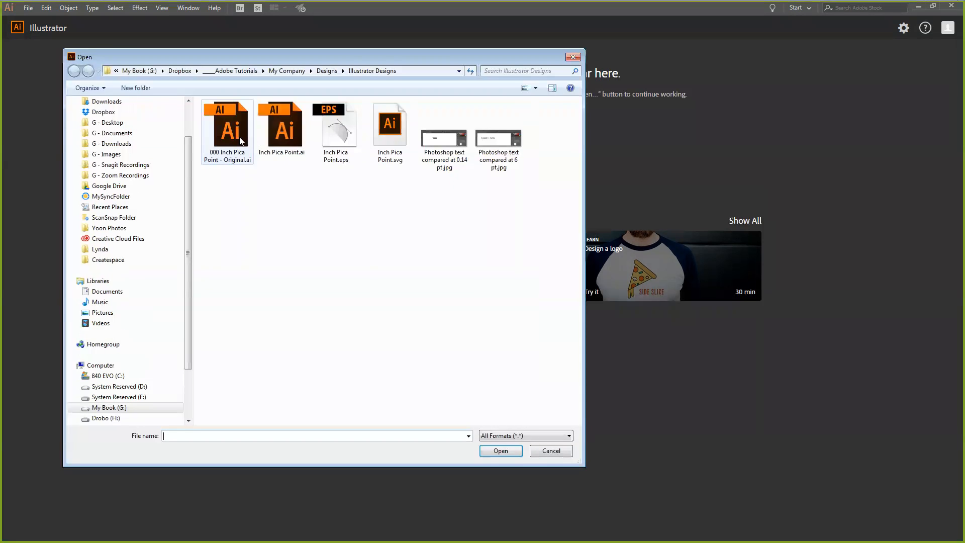
left_click(232, 141)
double_click(231, 140)
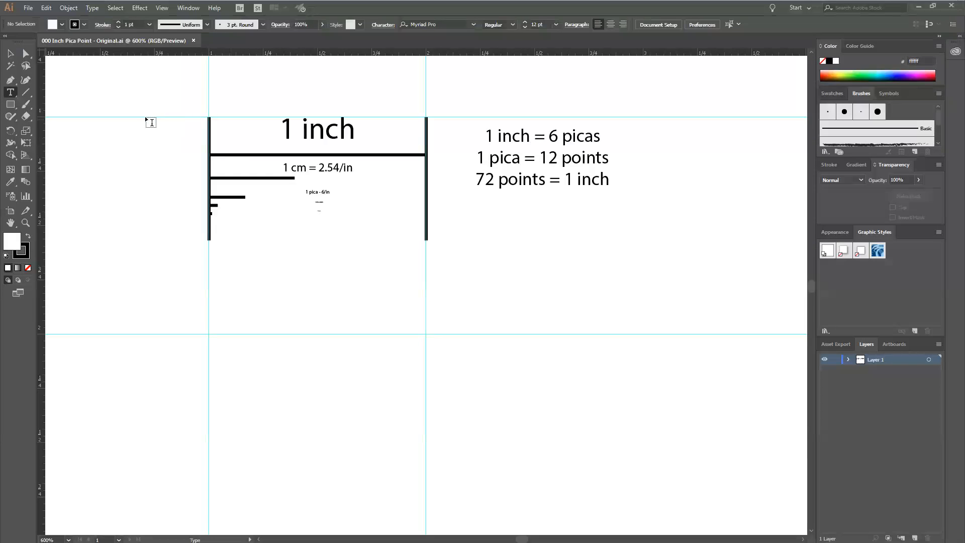
left_click(193, 40)
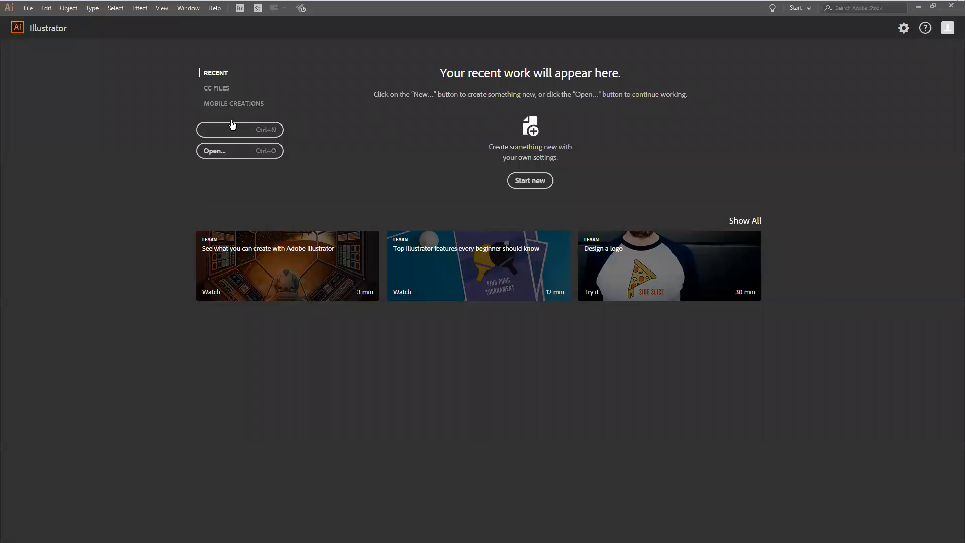
Start a new document, open its detailed settings, and name it "Amz Merch Template"
left_click(28, 8)
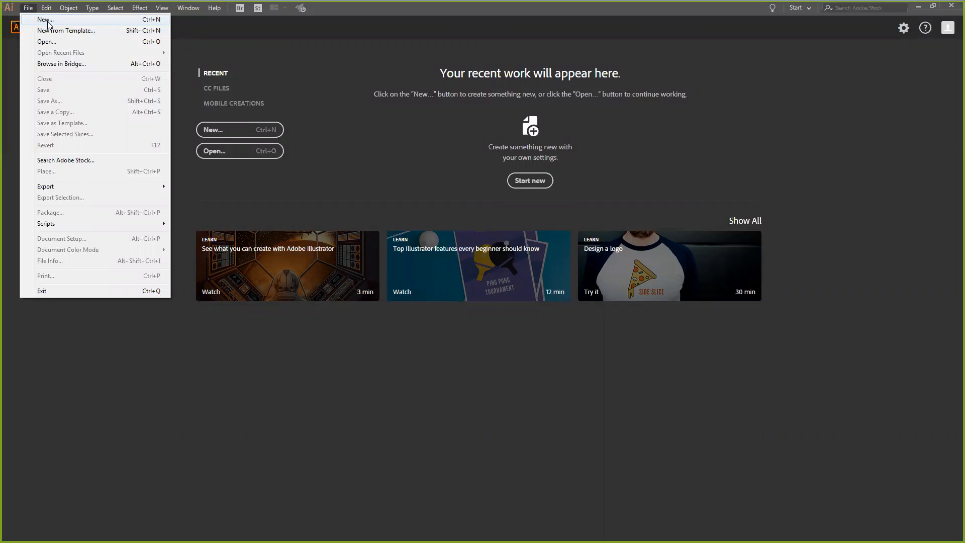
left_click(49, 23)
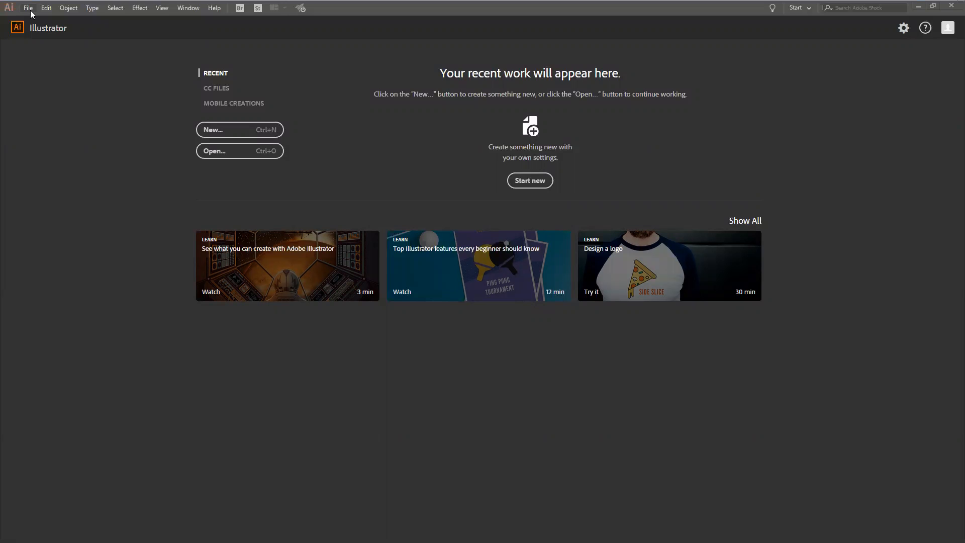
left_click(220, 131)
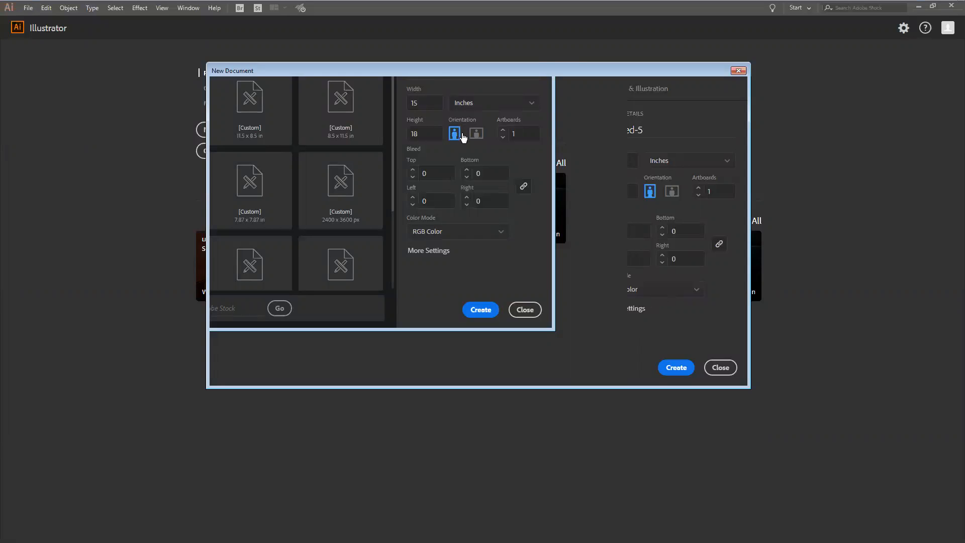
left_click(622, 308)
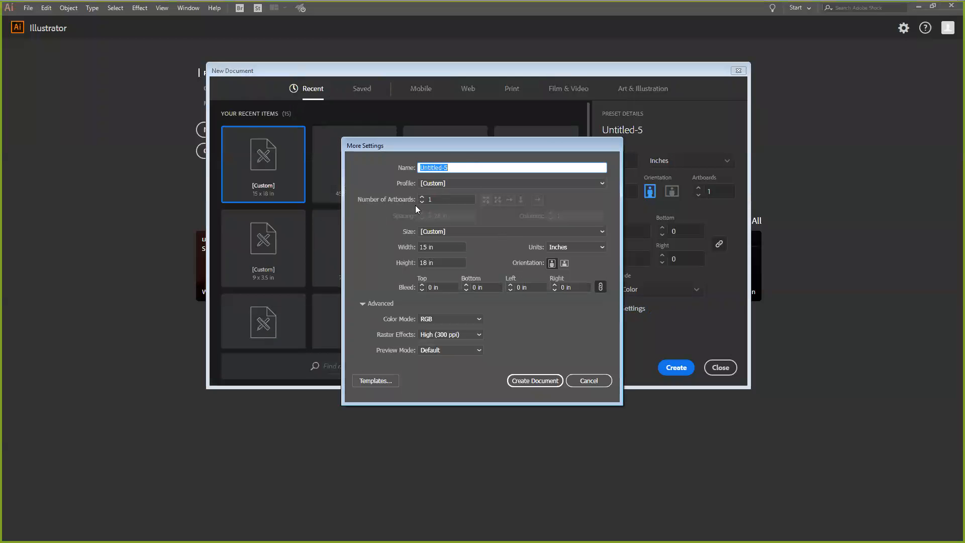
left_click_drag(419, 145, 367, 153)
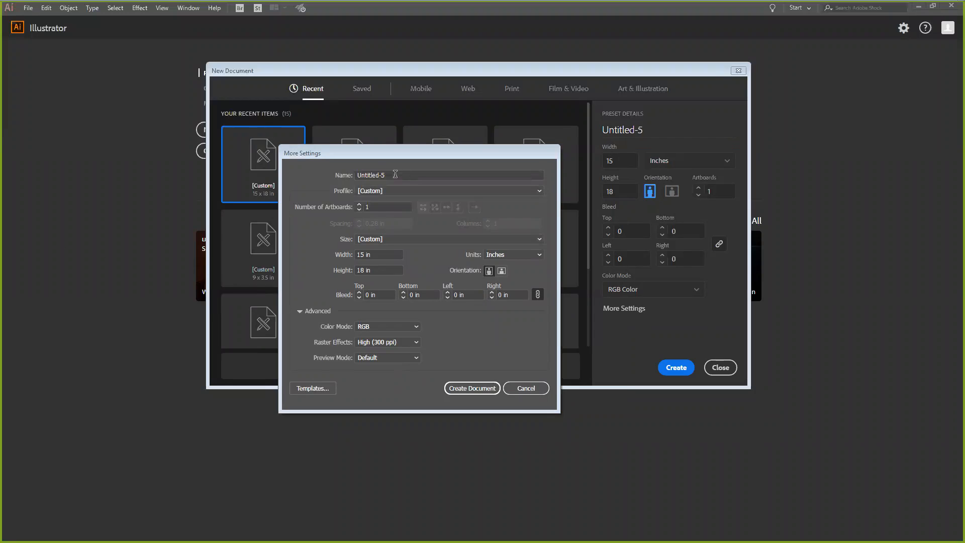
left_click(368, 180)
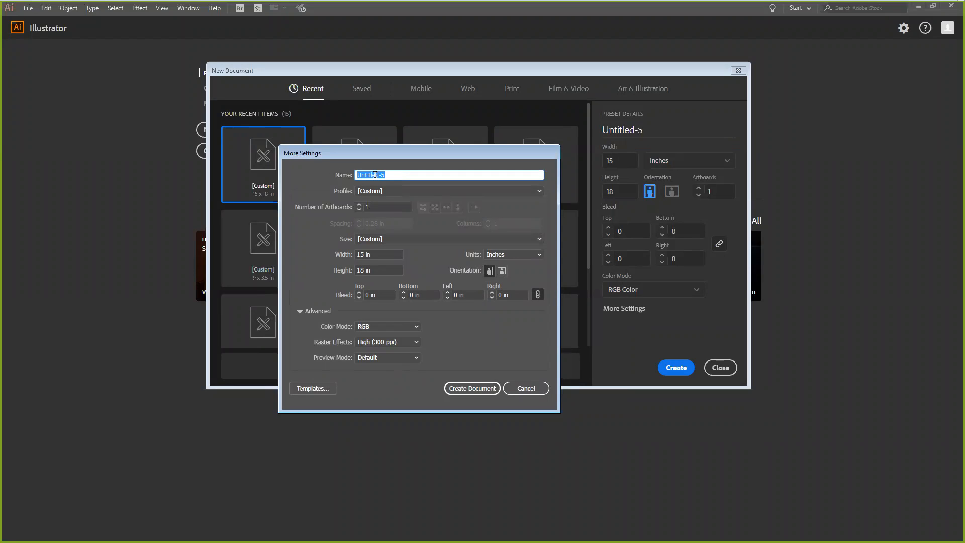
type("Amz Merch Template")
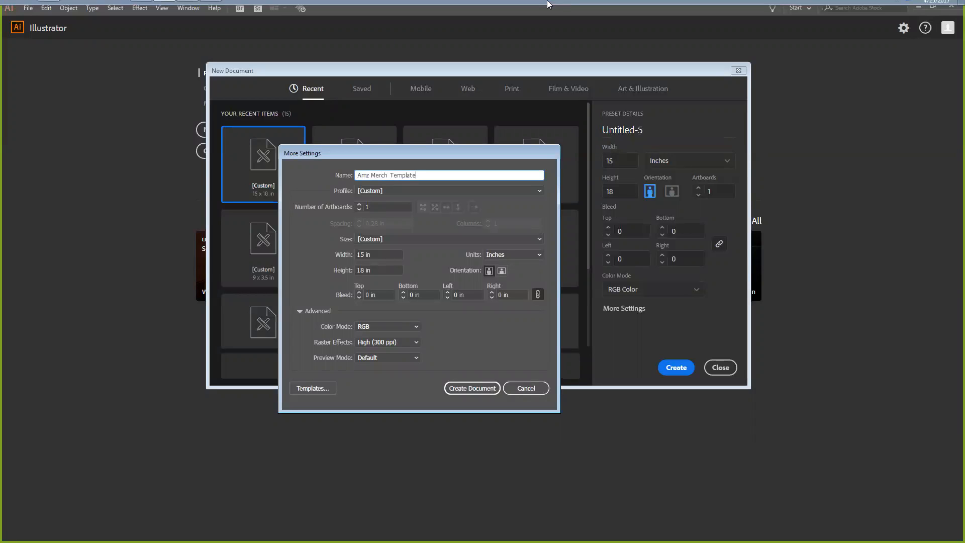
mouse_move(541, 5)
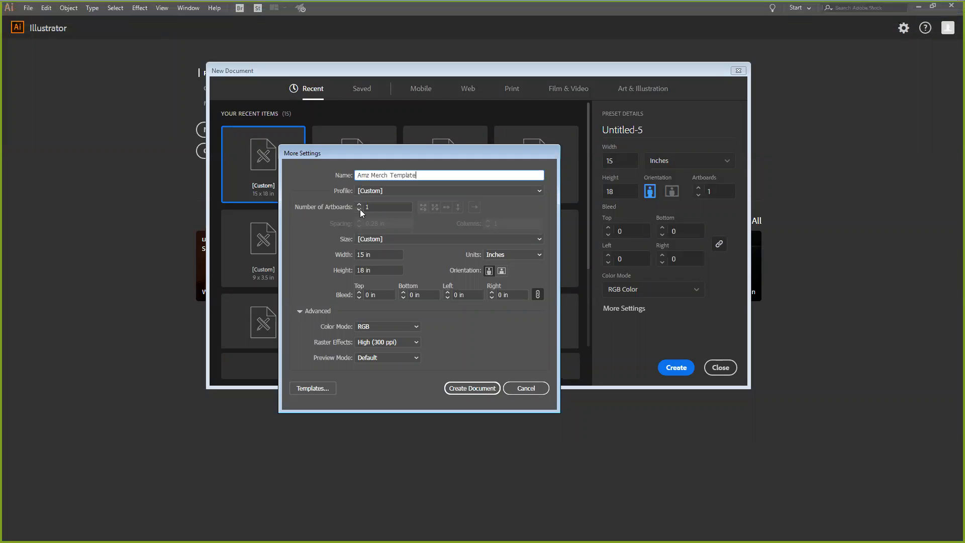
Review the available profiles for the new document and set its profile to Print
left_click(391, 191)
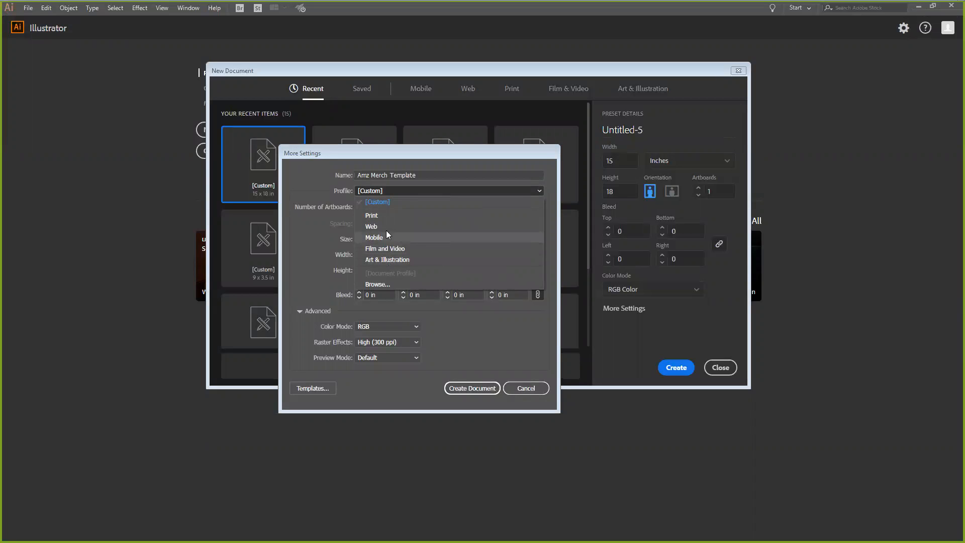
left_click(289, 241)
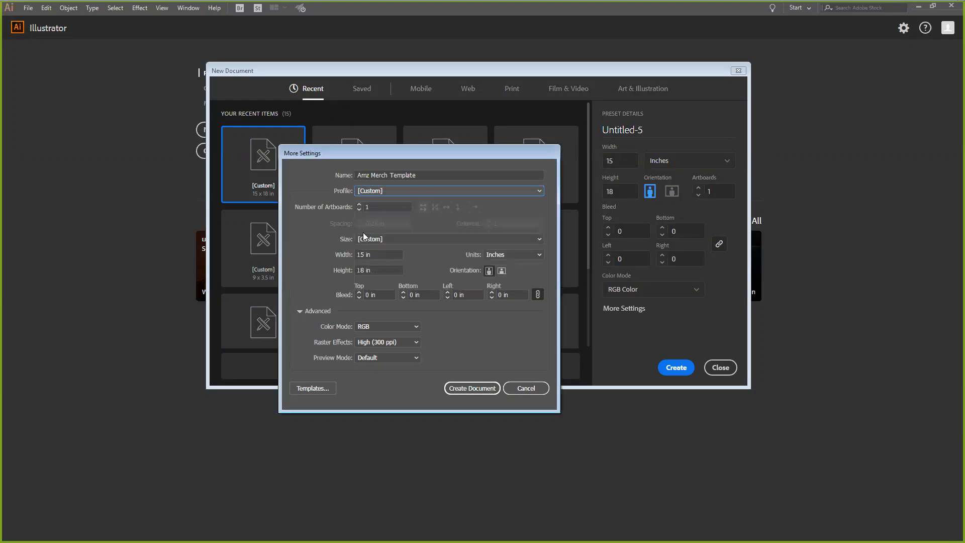
left_click(399, 191)
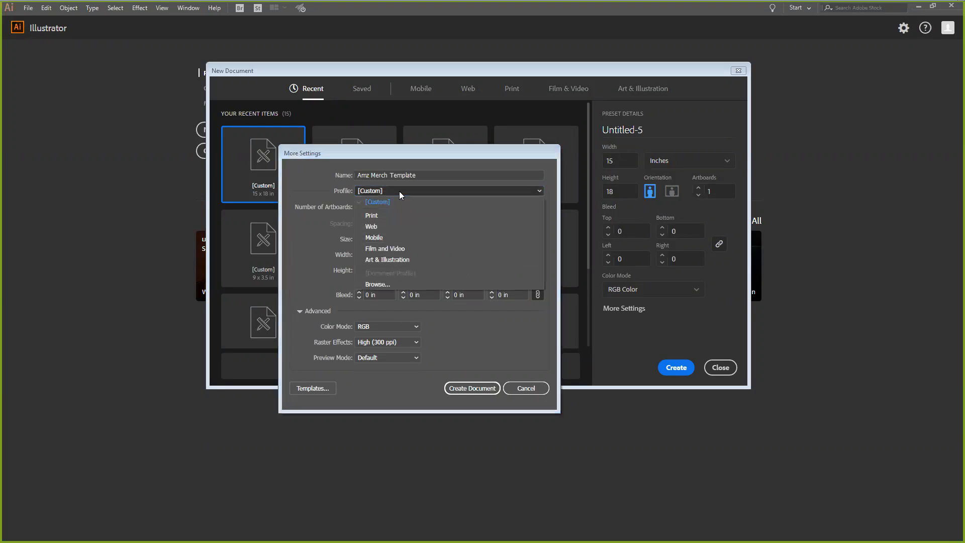
left_click(373, 215)
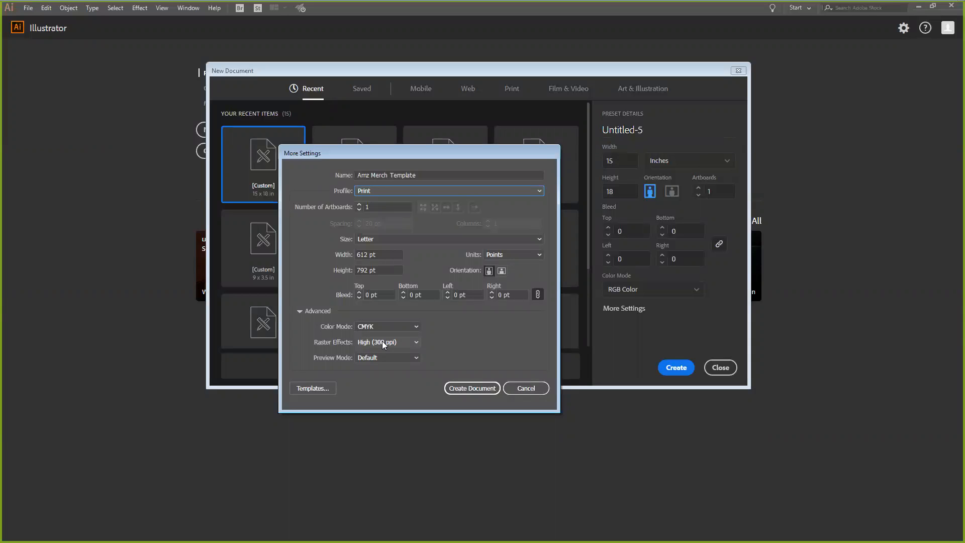
Set the new document's raster effects to Medium (150 ppi), keeping the Default preview mode and the Custom profile
left_click(382, 341)
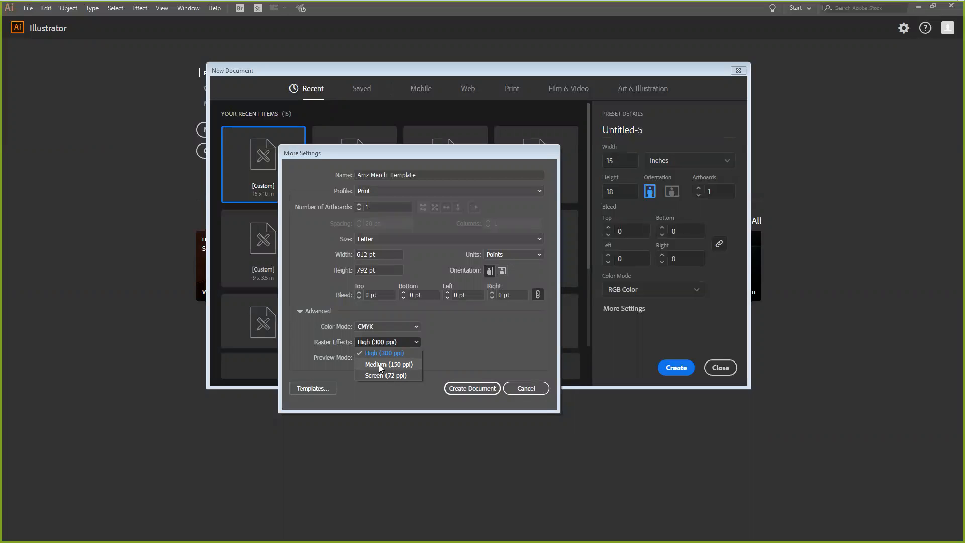
left_click(380, 365)
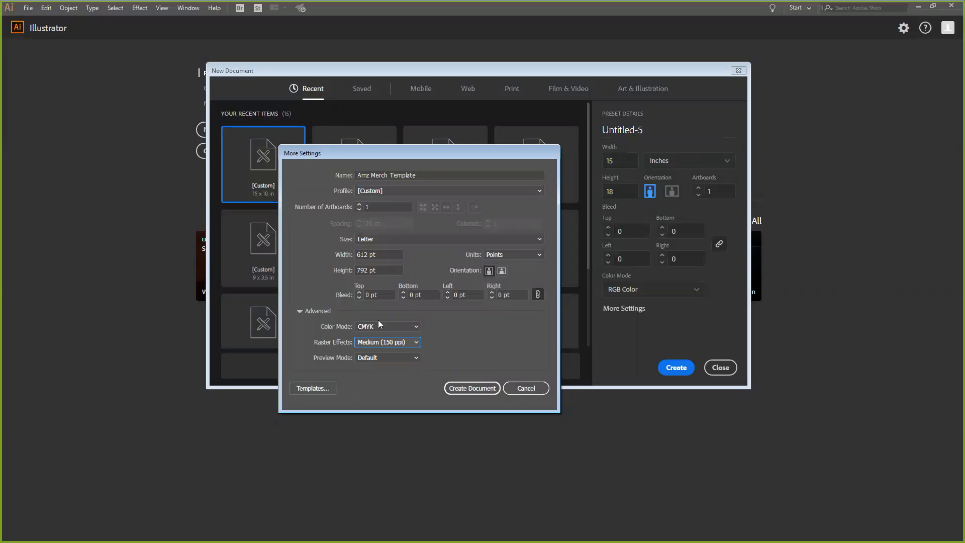
left_click(375, 341)
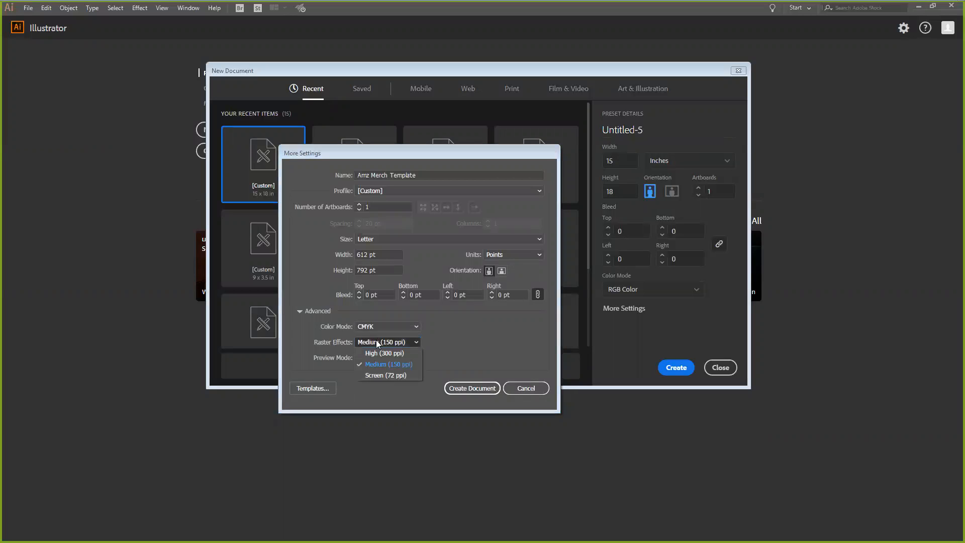
left_click(374, 365)
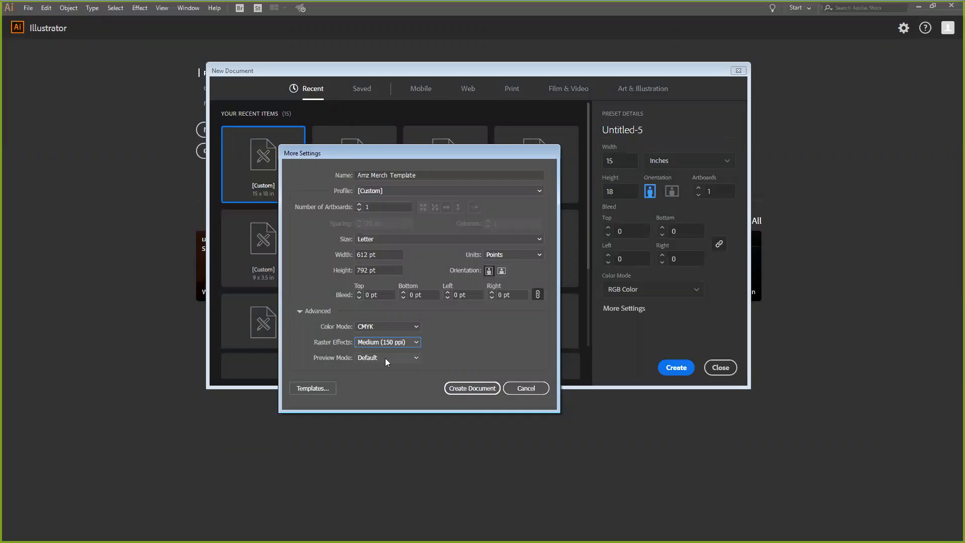
left_click(386, 358)
left_click(385, 357)
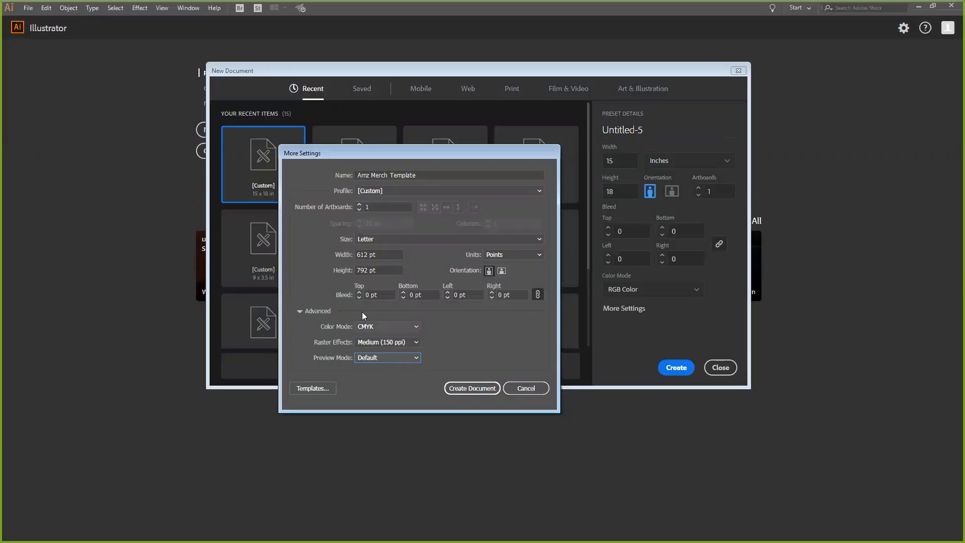
left_click(373, 190)
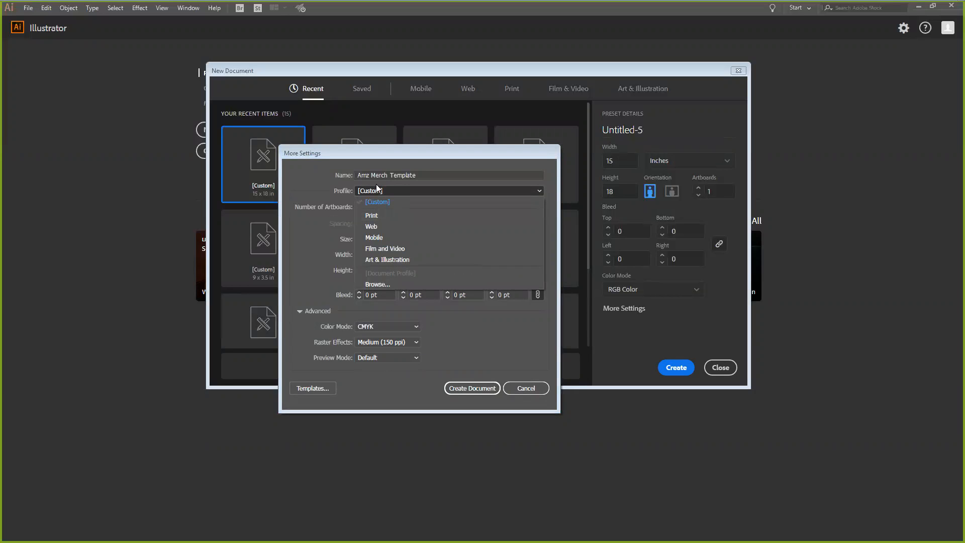
left_click(369, 201)
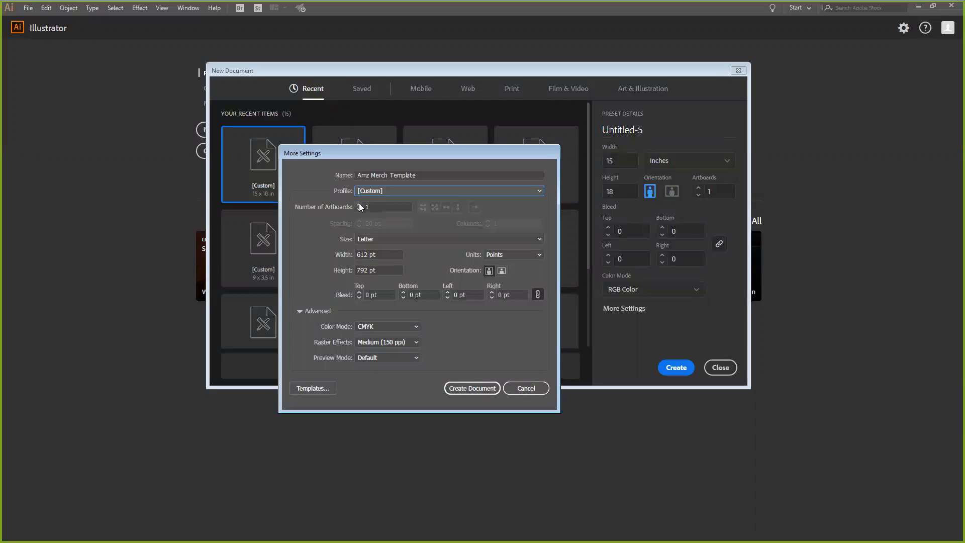
Try several artboard counts for the new document, including 11 and 6, and cancel the document's creation
left_click(360, 206)
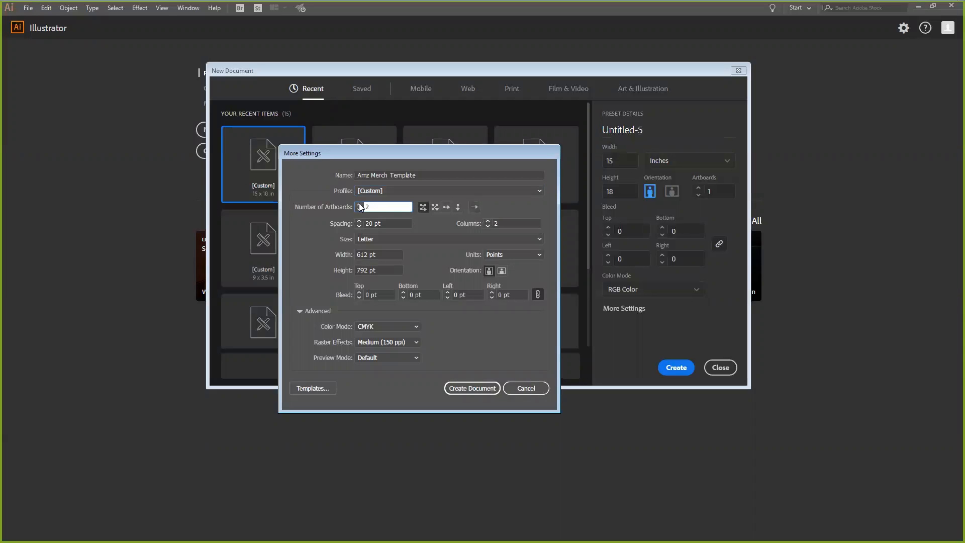
left_click(360, 204)
type("11")
left_click_drag(360, 206, 360, 206)
left_click_drag(379, 204, 361, 206)
type("6")
left_click(520, 390)
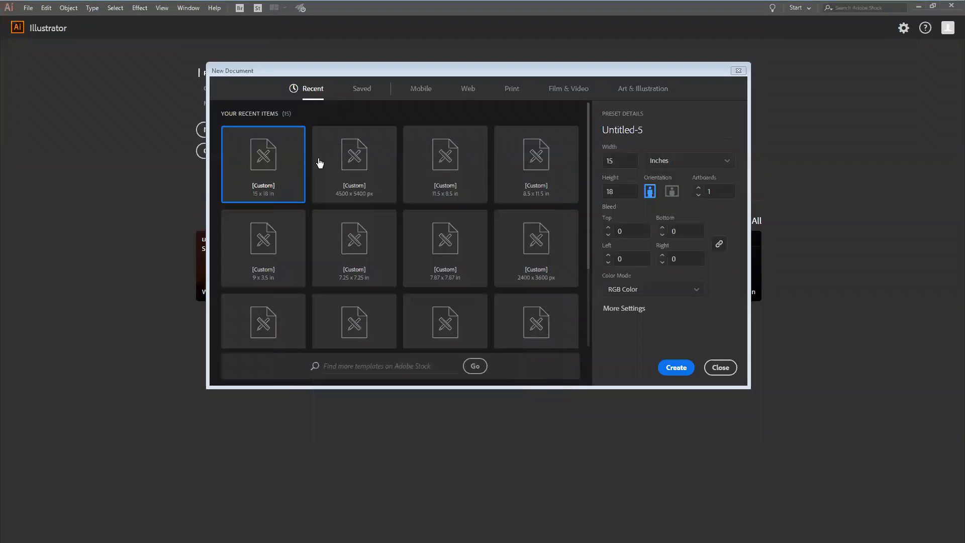
left_click(719, 367)
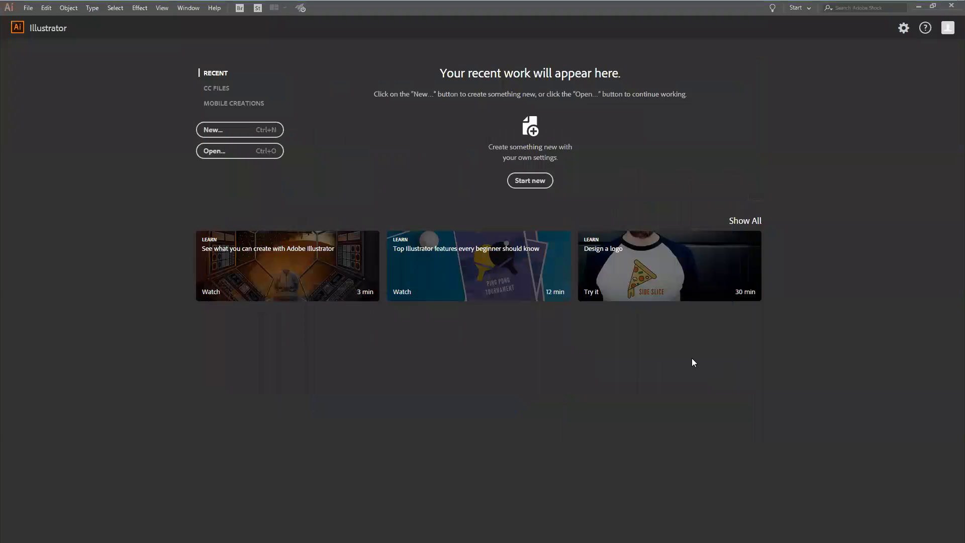
Start a new document, open its detailed settings, and name it "Amazon Merch Template"
left_click(28, 8)
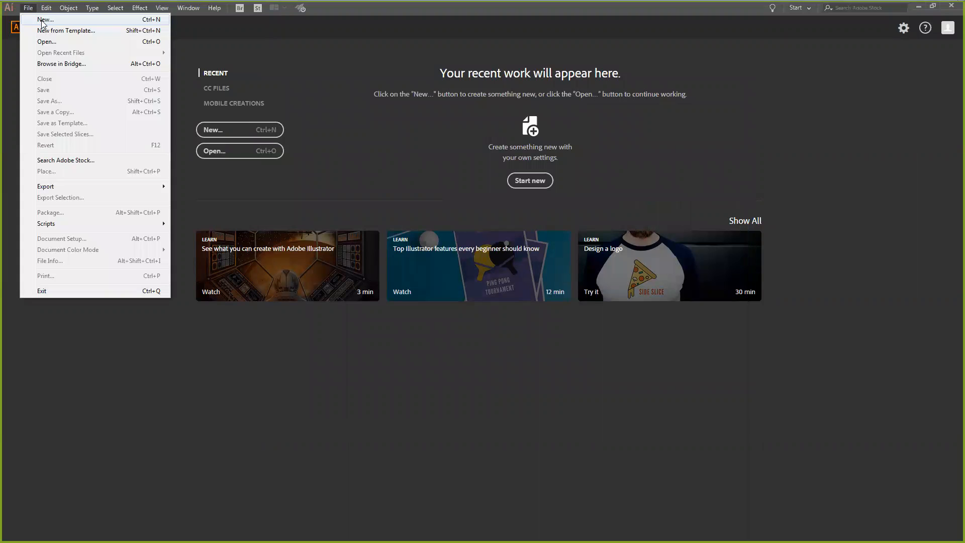
left_click(43, 20)
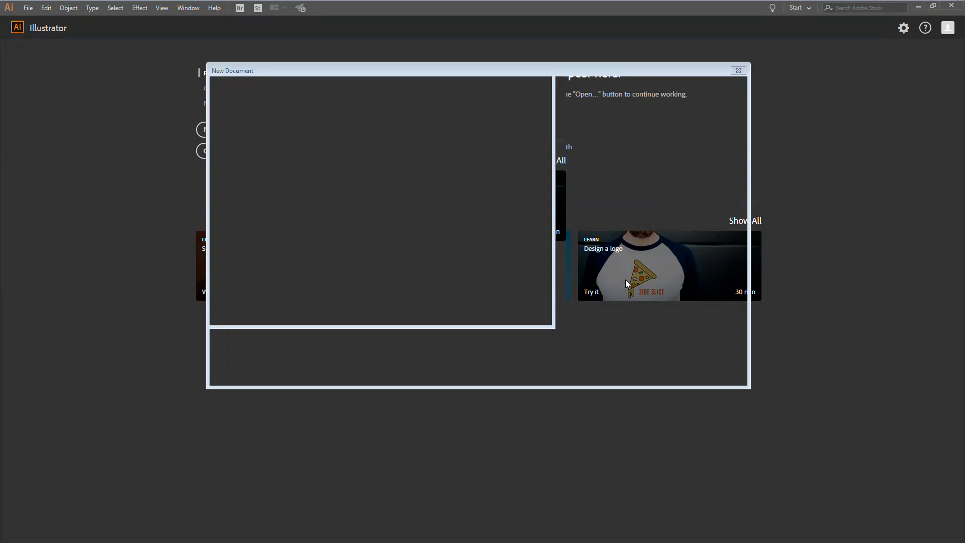
left_click(619, 308)
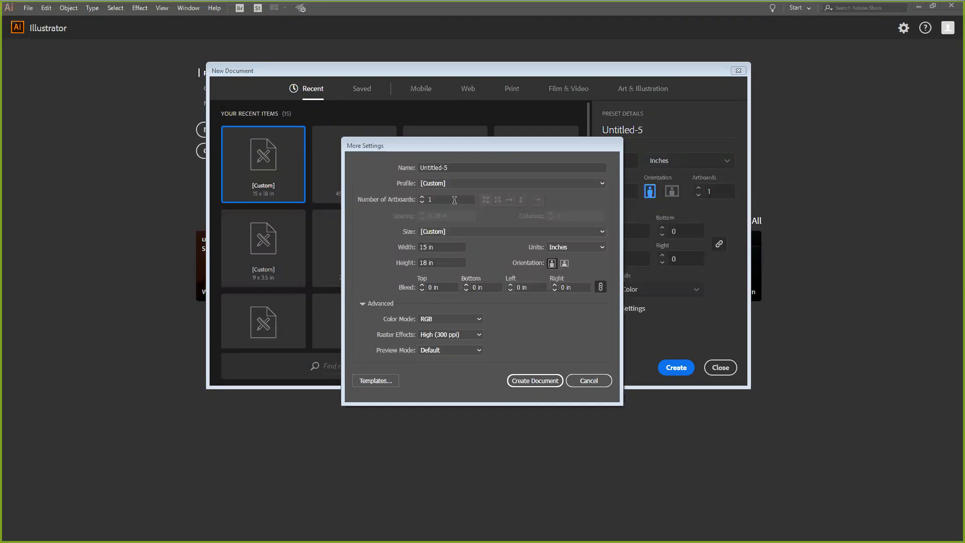
left_click(450, 167)
type("A")
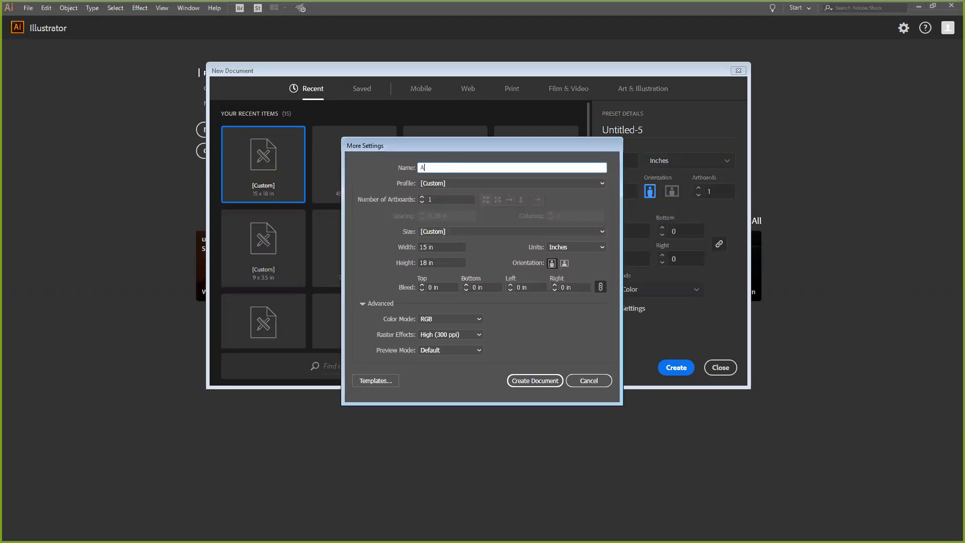
type("mazon Merch Template")
Set the new document to 6 artboards arranged in a grid by column with 3 rows
left_click(421, 198)
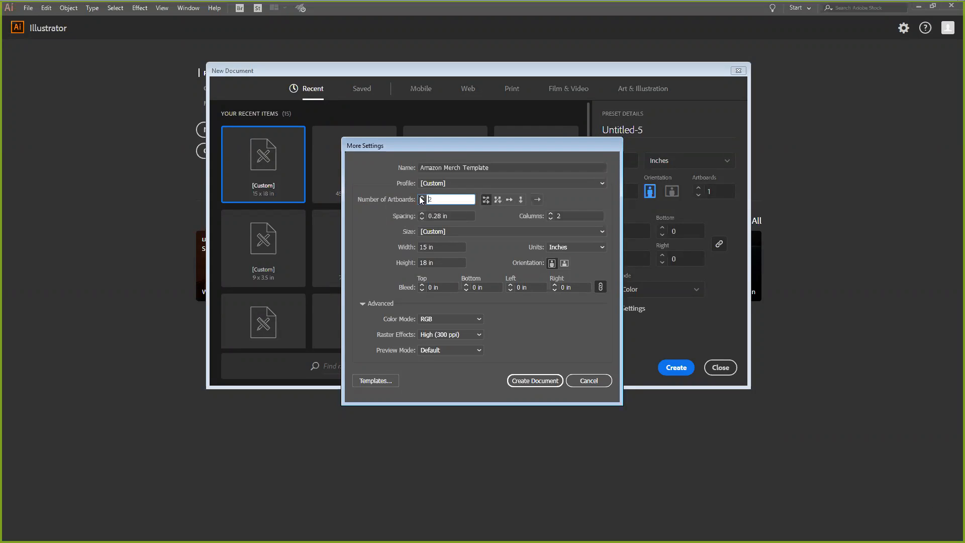
left_click(421, 198)
left_click(422, 198)
left_click(422, 198)
left_click(497, 200)
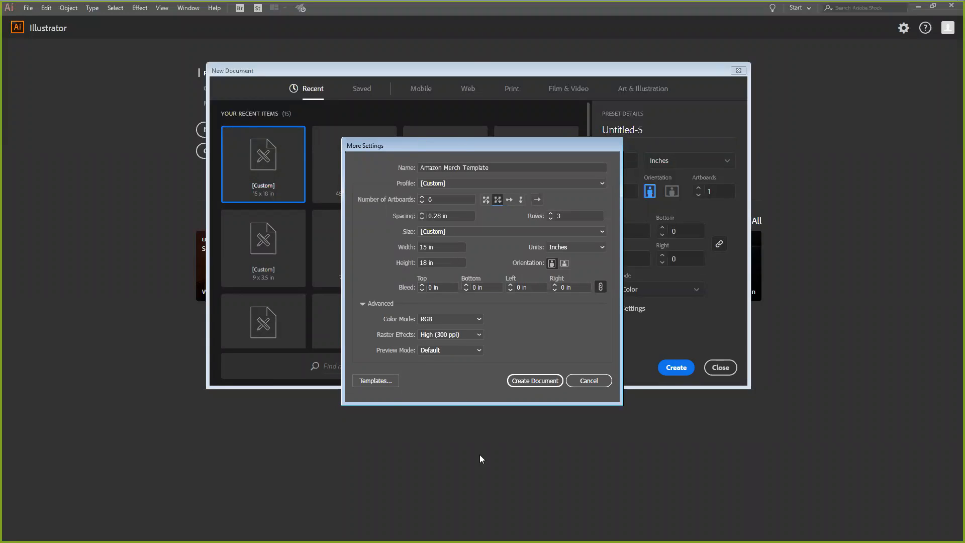
Try the single-row and single-column artboard arrangements and both layout directions, and create the document with a 3-column grid by row
left_click(509, 199)
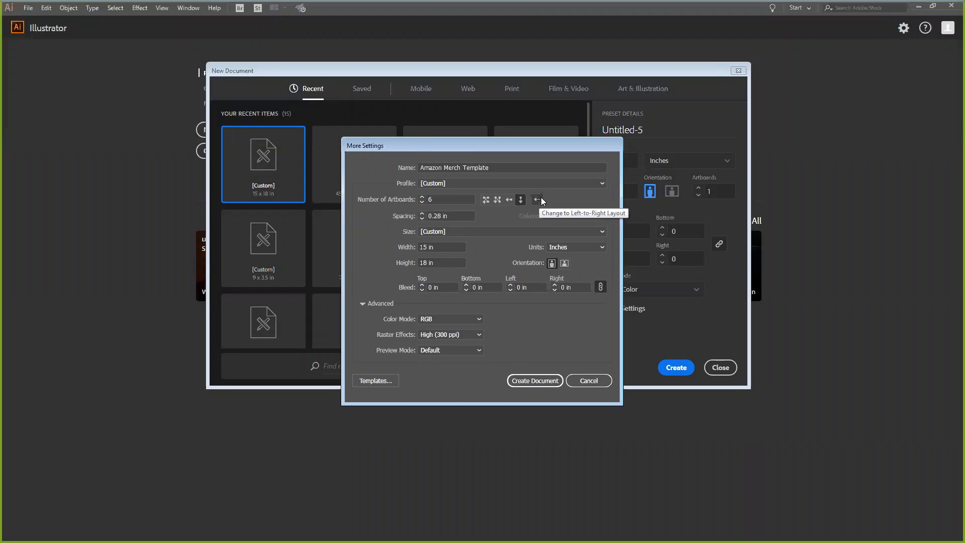
left_click(509, 199)
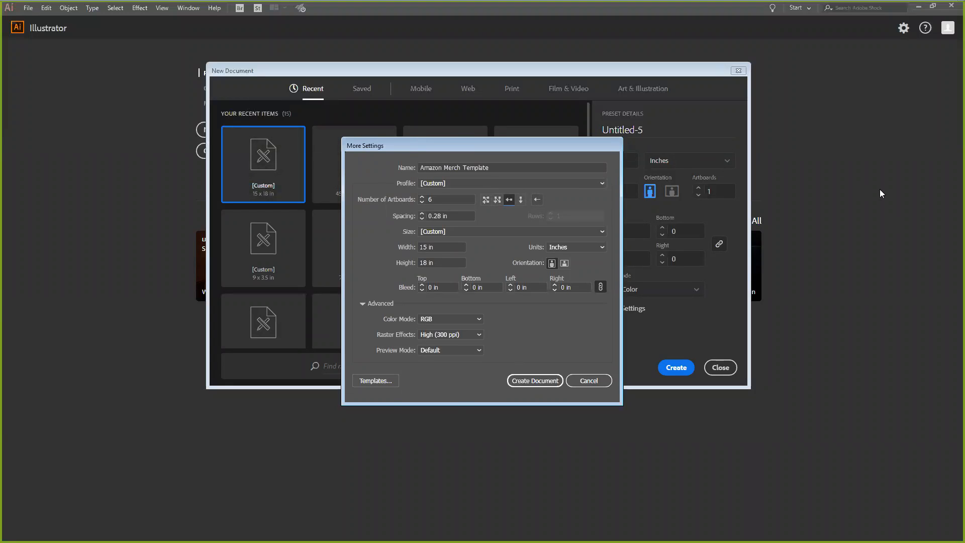
left_click(520, 199)
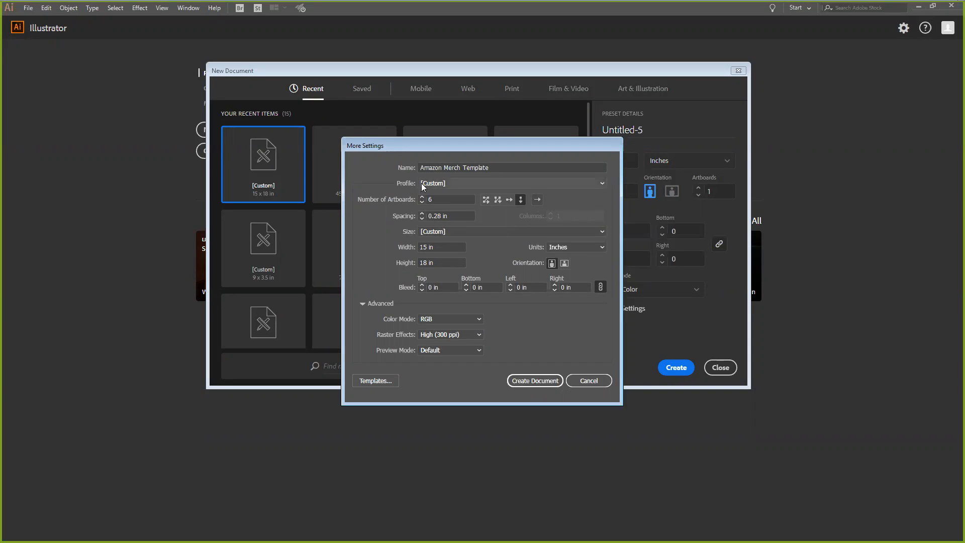
left_click(487, 199)
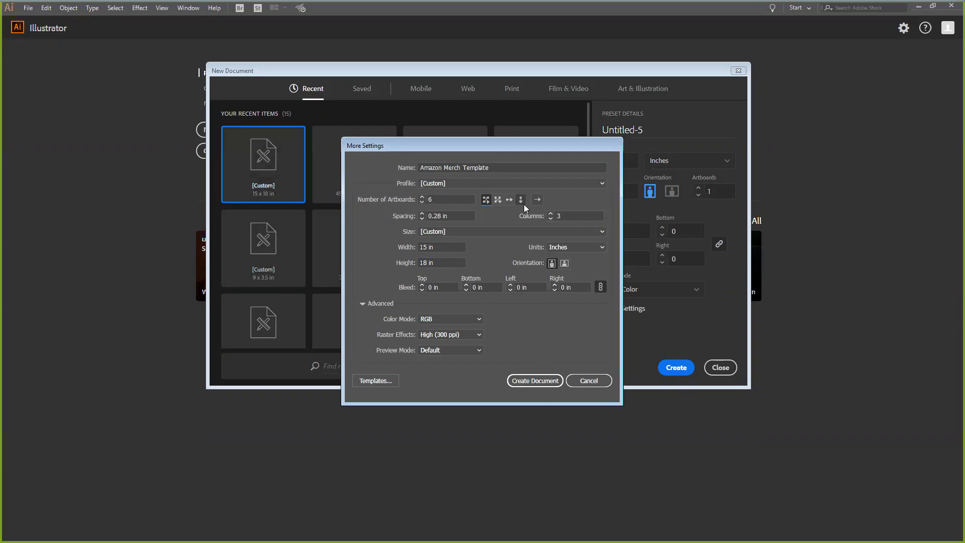
left_click(498, 199)
left_click(543, 381)
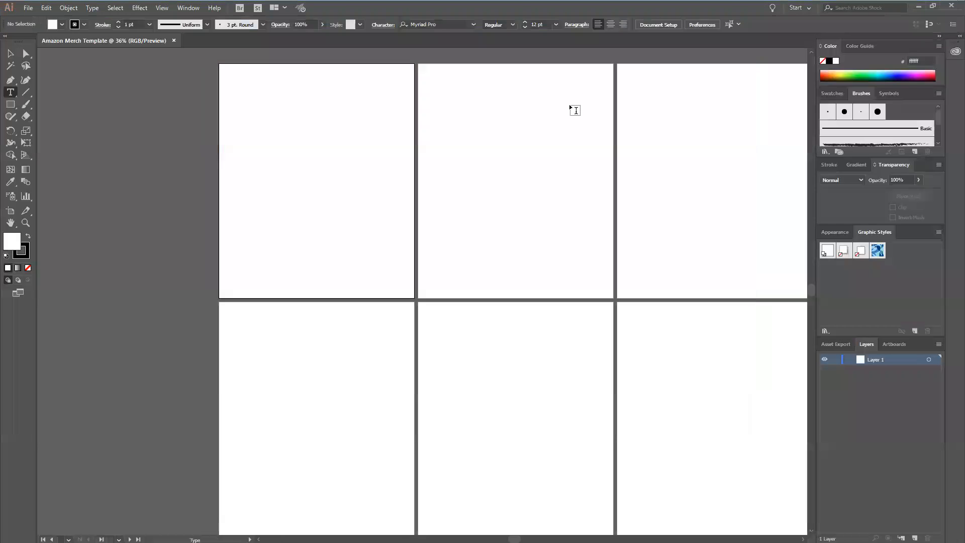
Examine the artboards at several magnifications including actual size, fit them all in the window, and close the document
left_click_drag(646, 217, 558, 219)
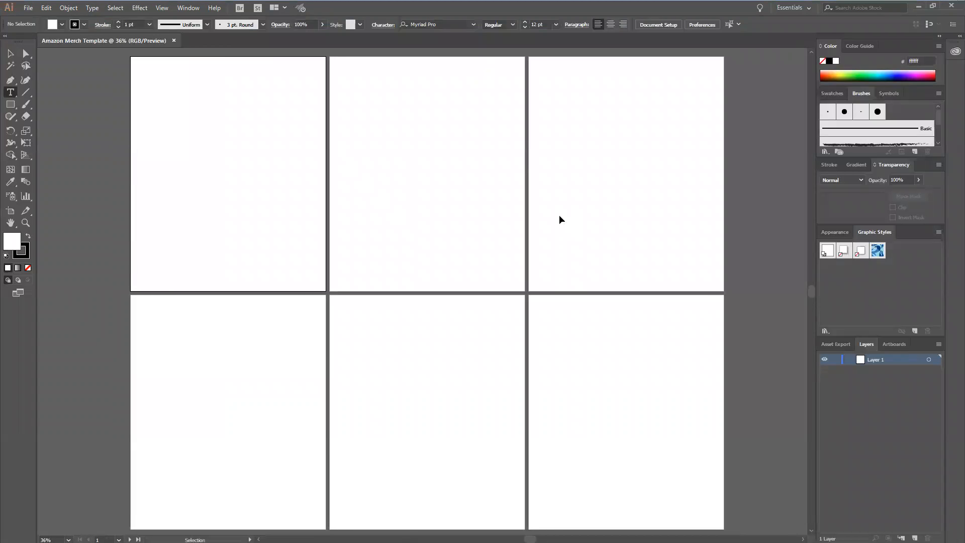
key("ctrl+equal")
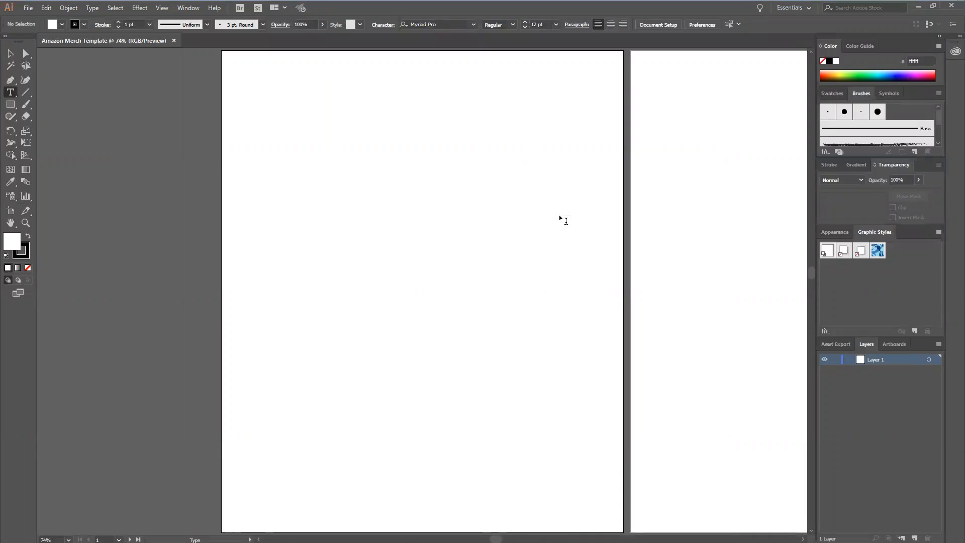
key("ctrl+1")
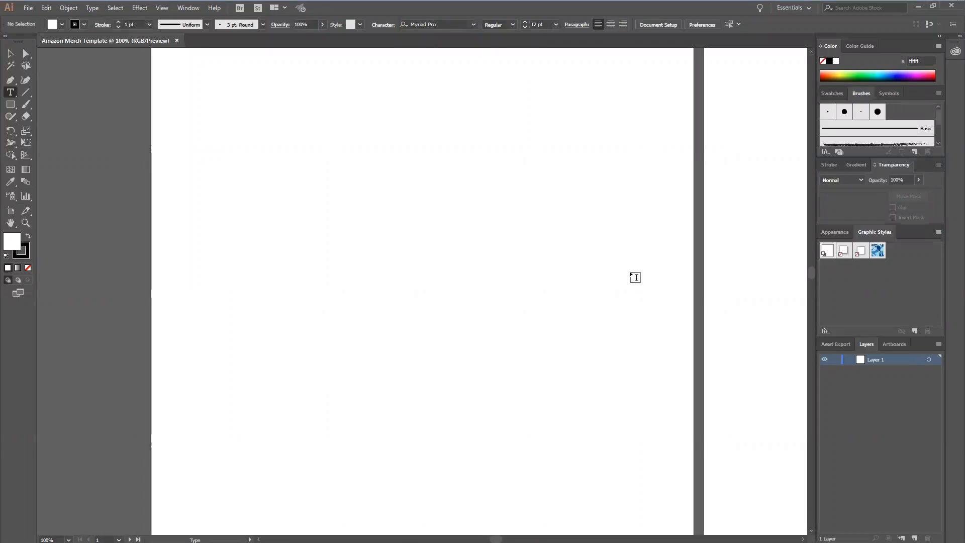
scroll(631, 276, "down", 2)
left_click(162, 8)
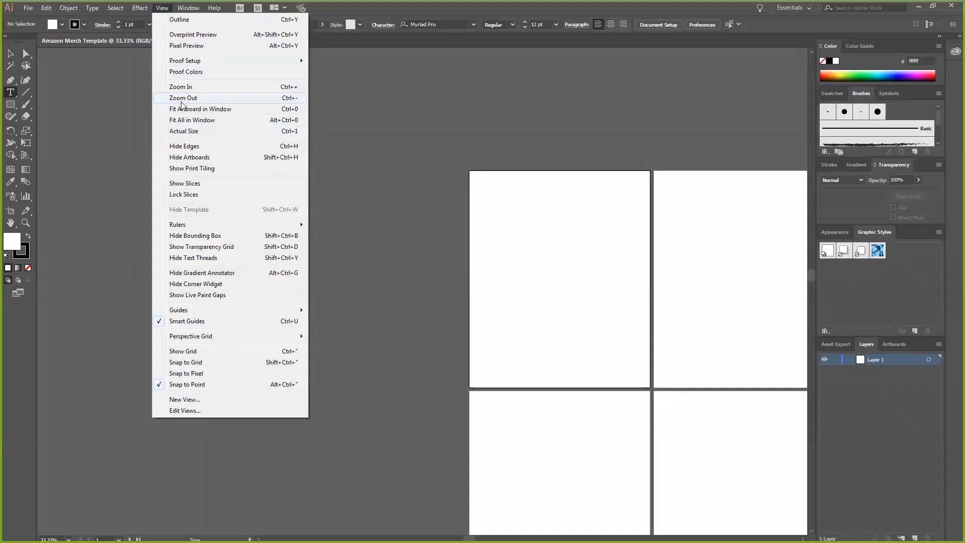
left_click(200, 121)
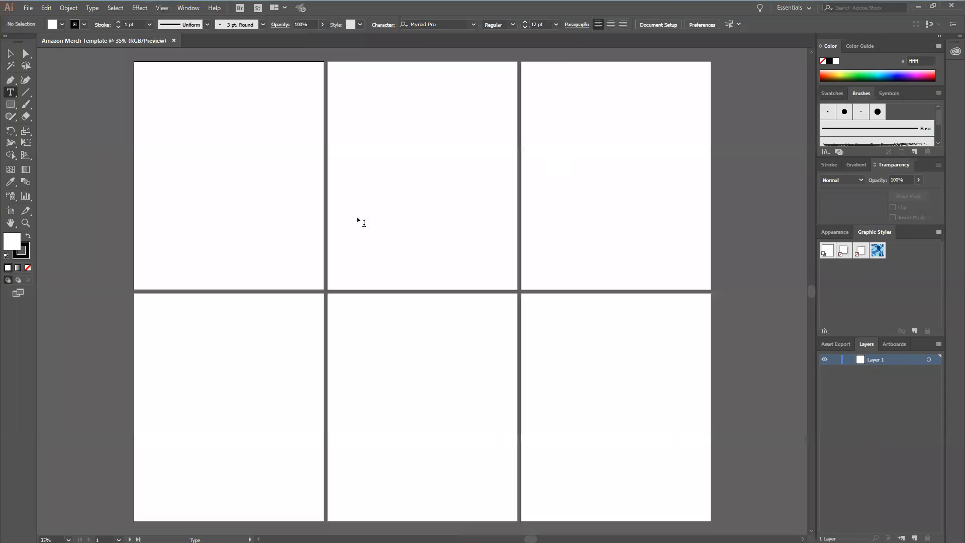
left_click(173, 41)
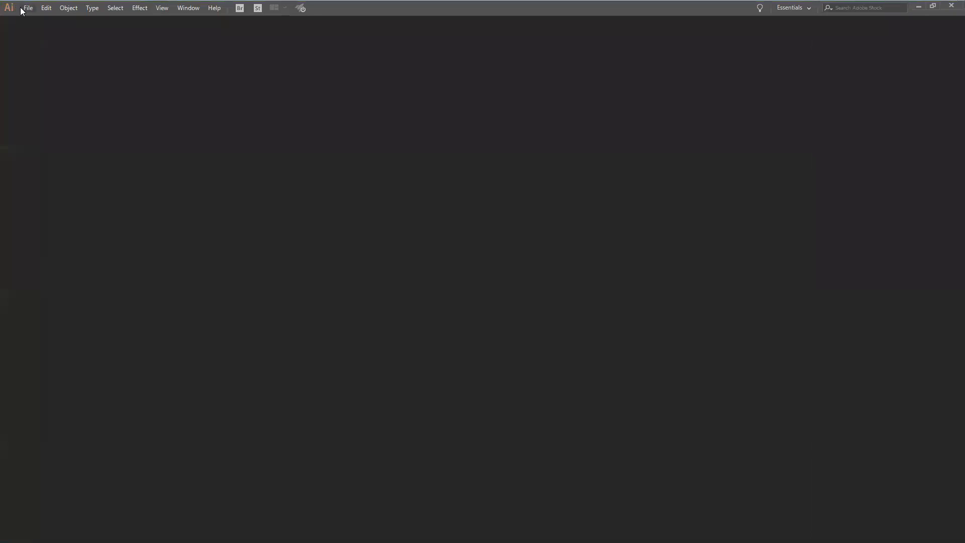
Start another new document with detailed settings, name it "Amazon Merch Template", and set its number of artboards to 1
left_click(27, 8)
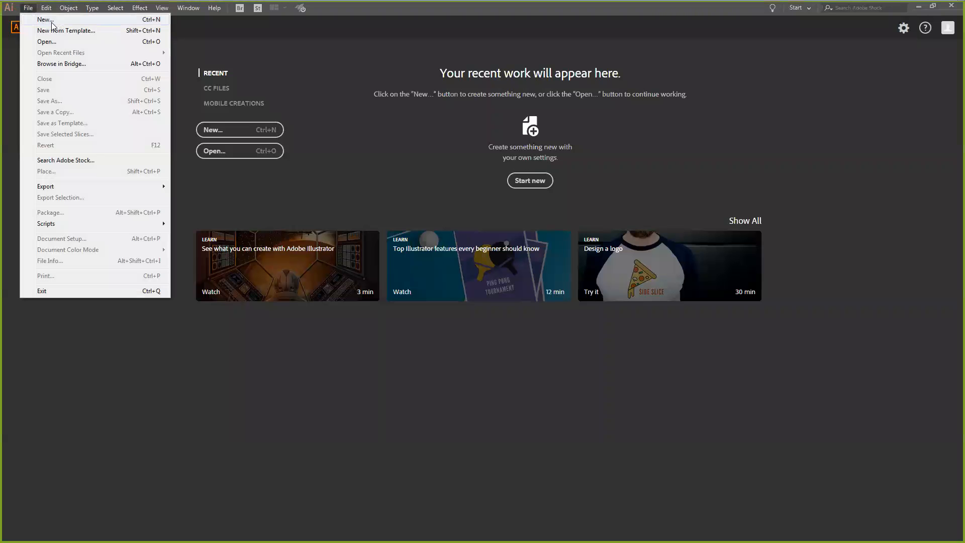
left_click(52, 21)
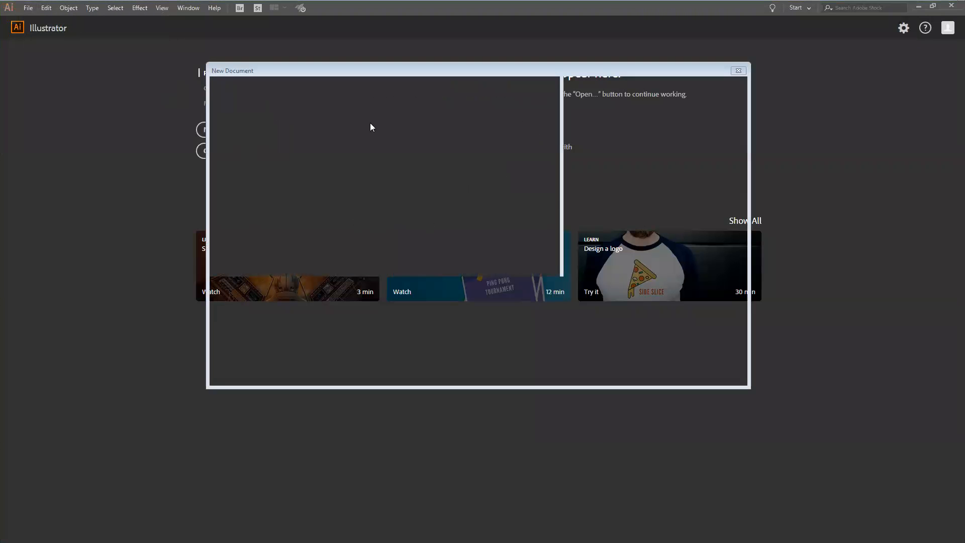
left_click(632, 311)
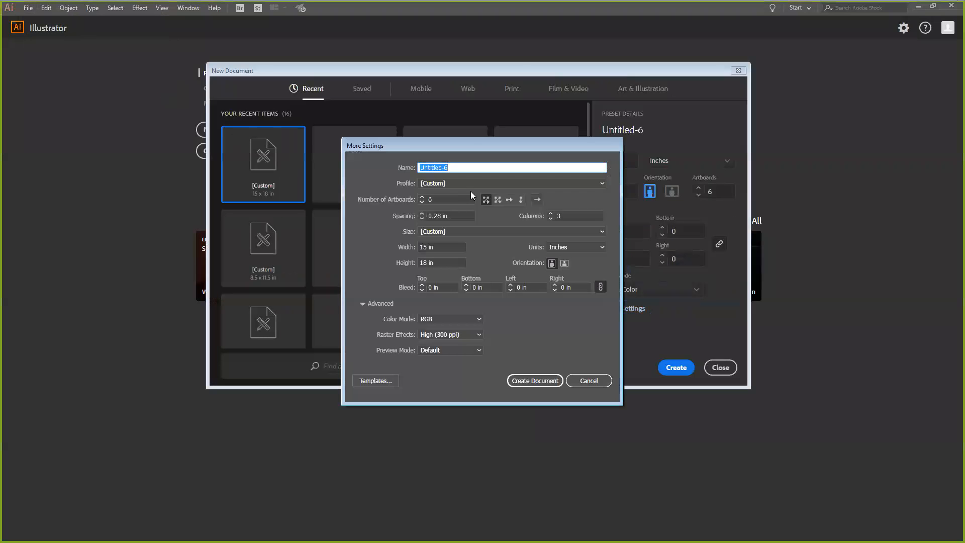
type("Amazon Merch Template")
double_click(429, 199)
type("1")
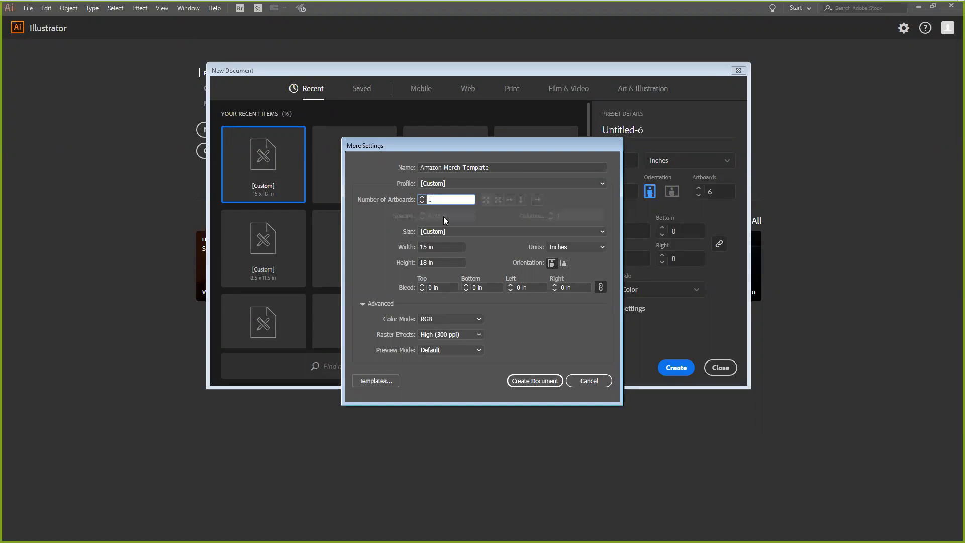
key("Tab")
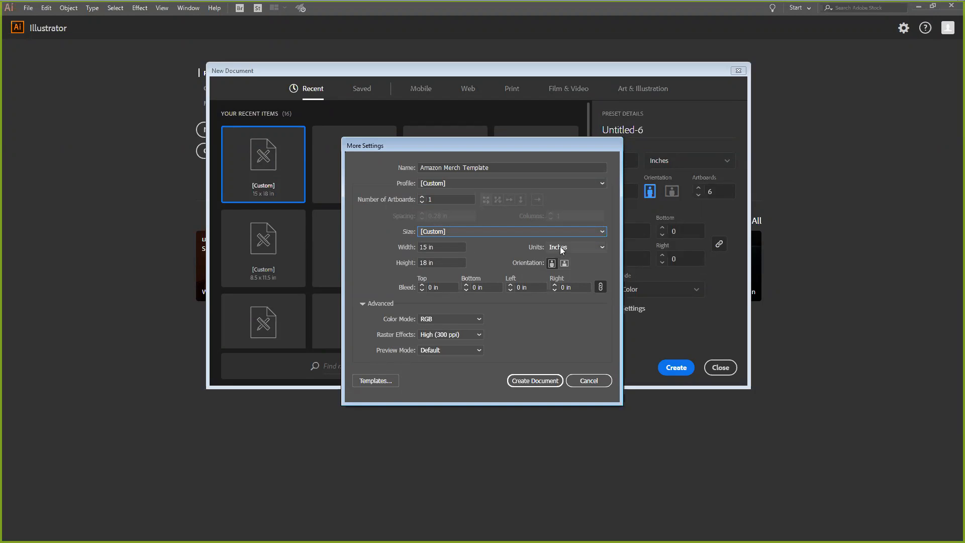
Try a value of 1/4 for the new document's top bleed and clear it again
left_click(443, 286)
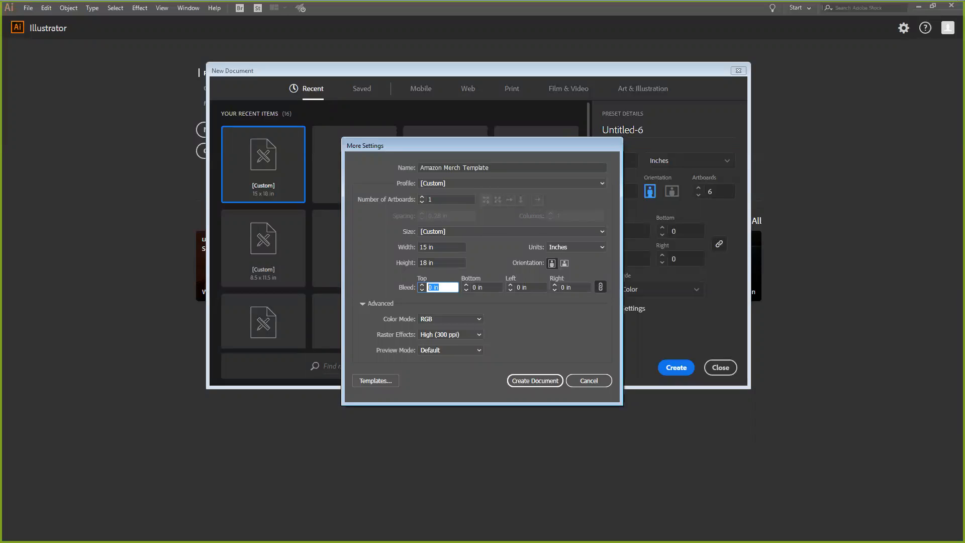
type("1/4")
key("BackSpace")
key("BackSpace")
key("BackSpace")
left_click(601, 287)
type("1/4")
key("BackSpace")
key("BackSpace")
key("BackSpace")
Set the linked bleed on all four sides to 1 inch, entered as 72 points
type("72")
type("p")
key("BackSpace")
key("BackSpace")
key("BackSpace")
type("72")
type("p")
key("Tab")
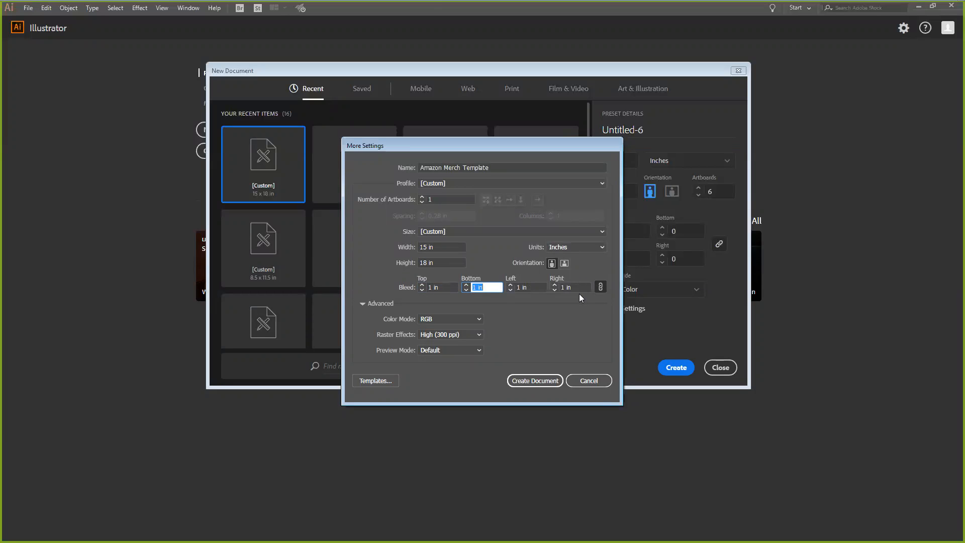
Set the linked bleed on all four sides to 0.5 inch, entered as 72/2pt
type("72/2p")
type("t")
key("Tab")
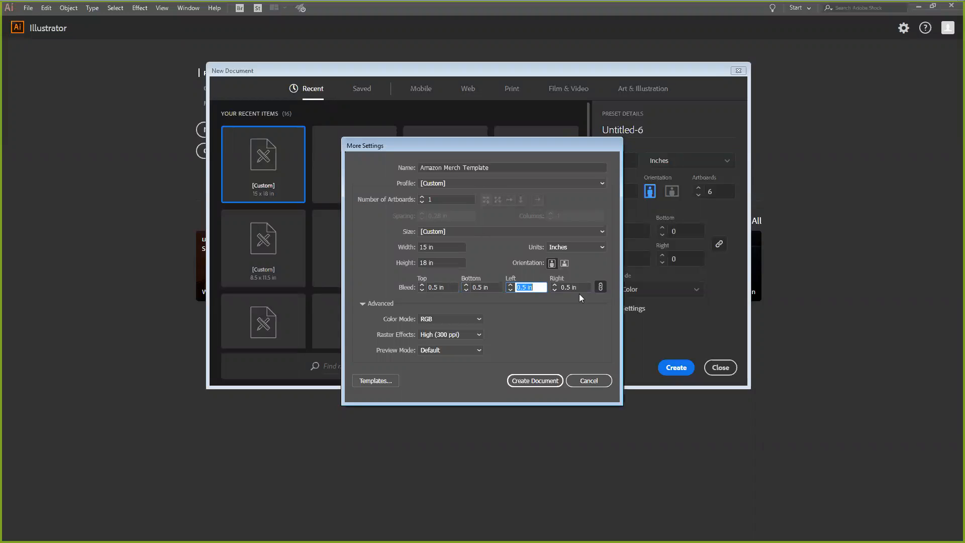
Switch the new document's units to Points and Picas, and return them to Inches
left_click(602, 246)
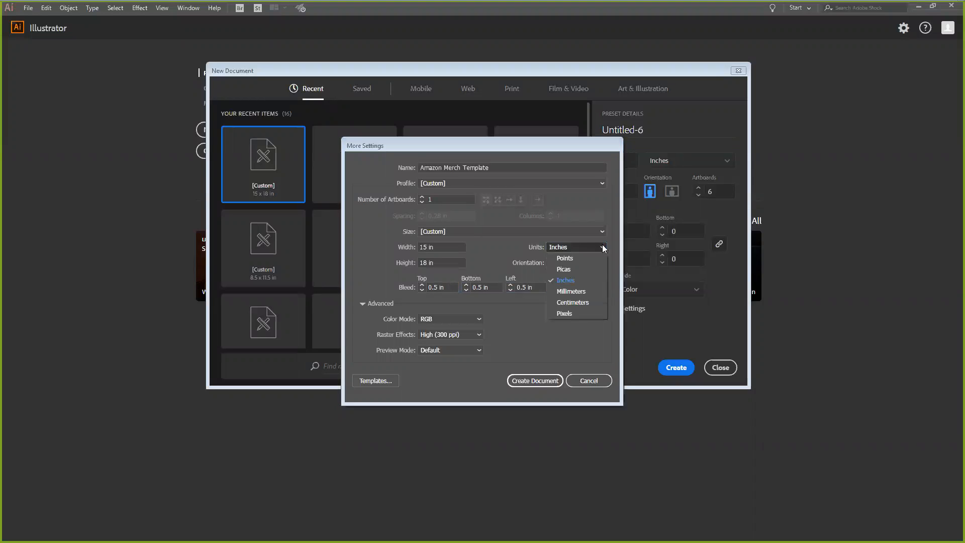
left_click(579, 259)
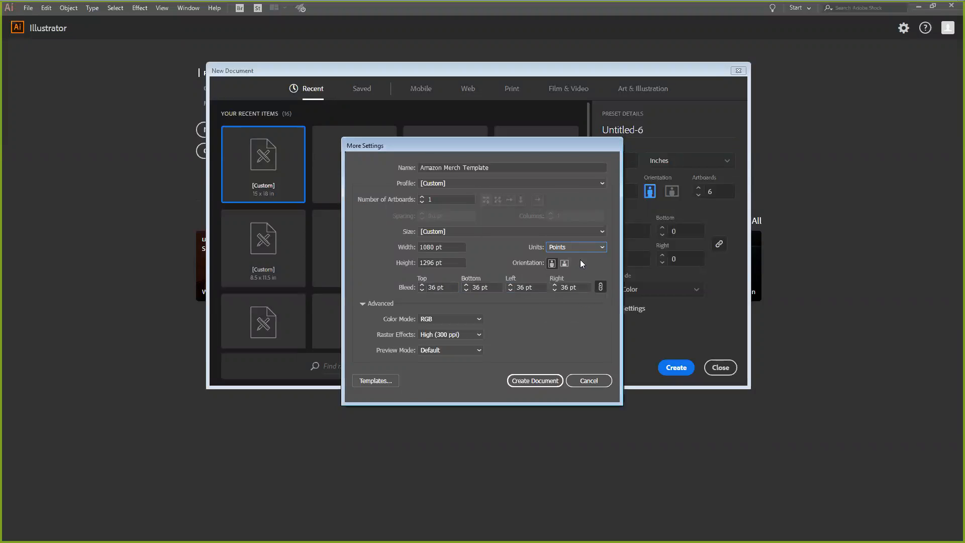
left_click(601, 248)
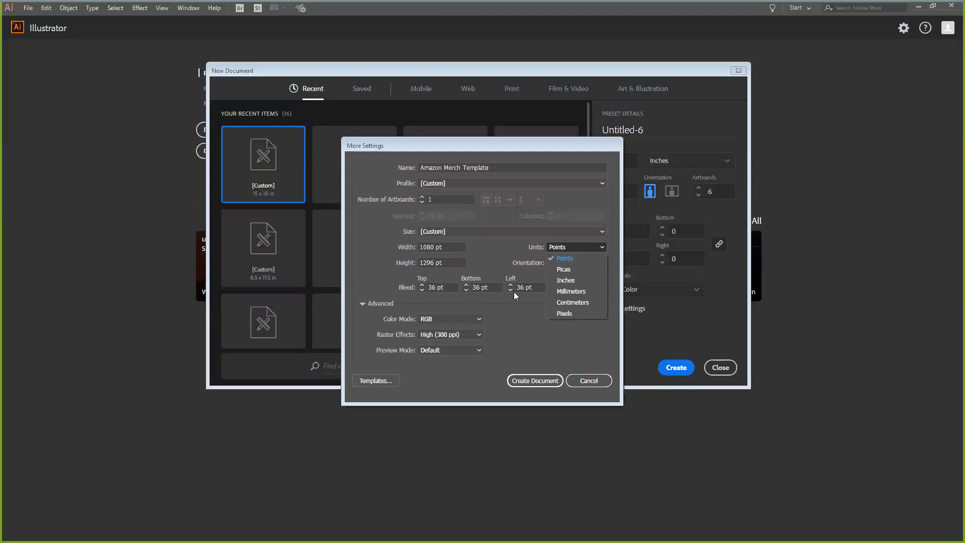
left_click(571, 269)
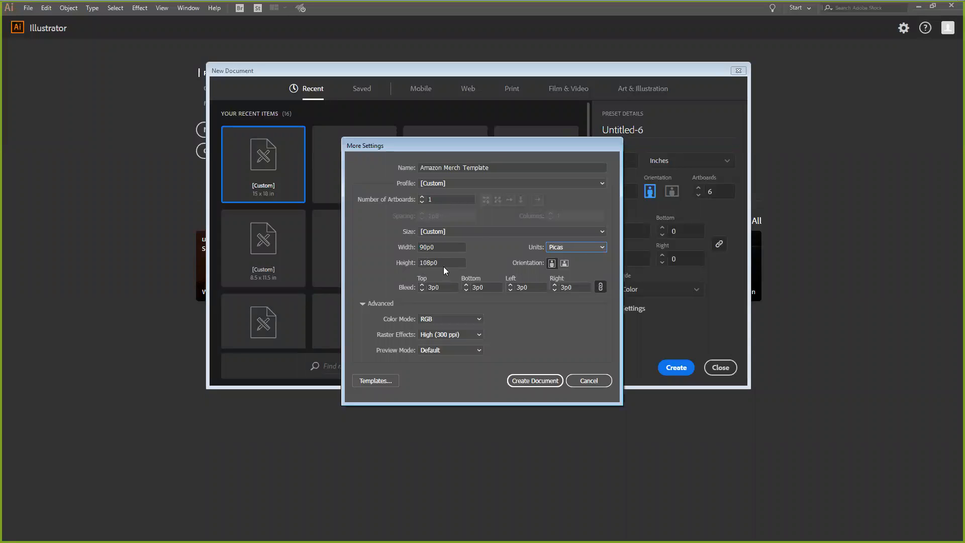
left_click(576, 247)
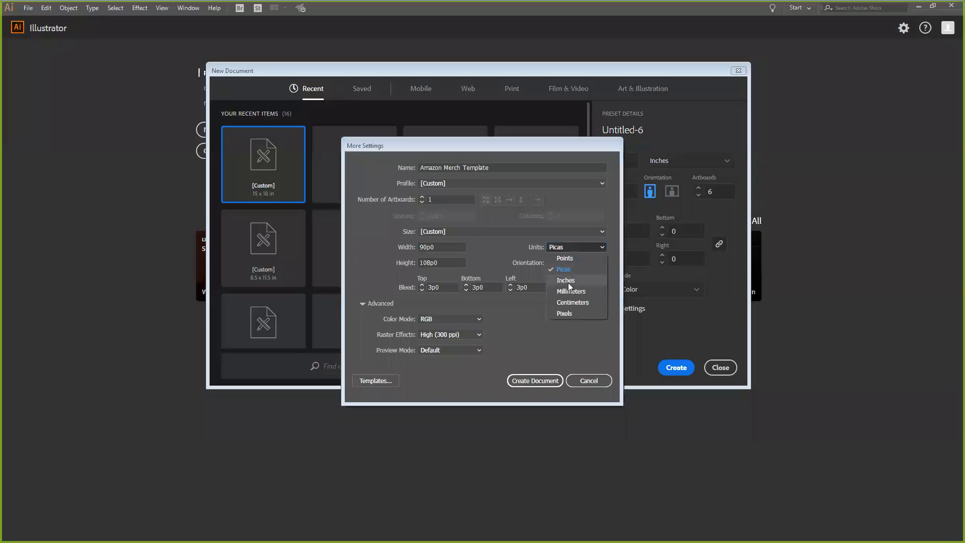
left_click(566, 281)
Switch the new document's units to Millimeters, Centimeters and Points, and set them back to Inches
left_click(566, 248)
left_click(559, 293)
left_click(571, 247)
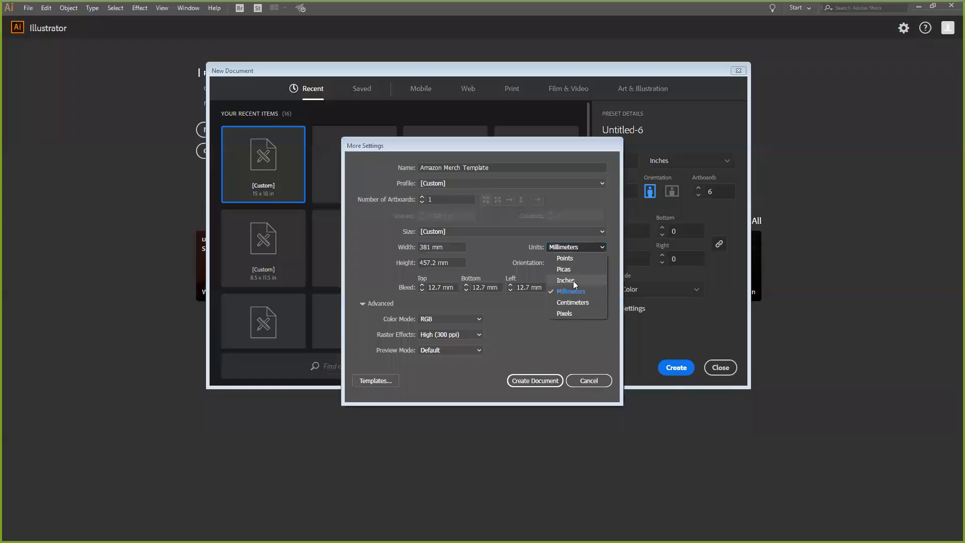
left_click(570, 301)
left_click(571, 249)
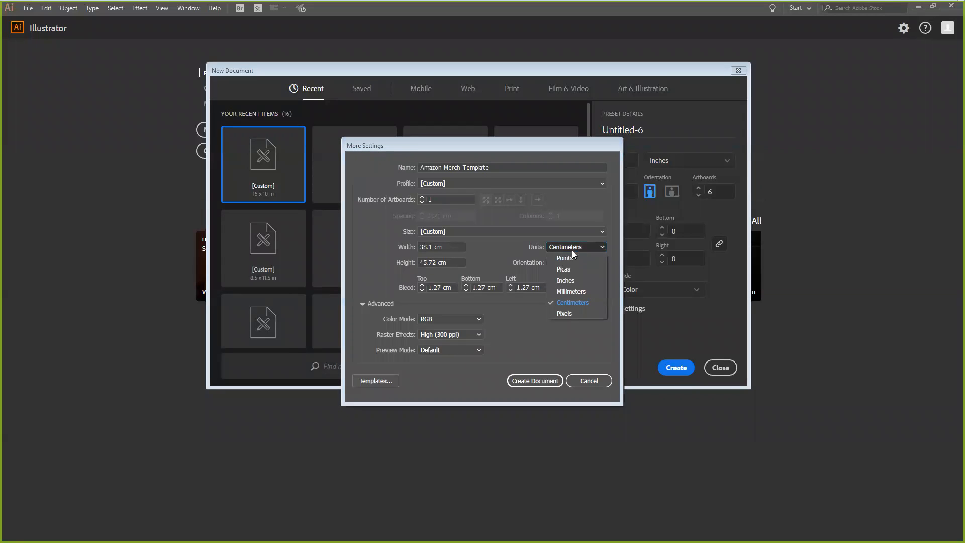
left_click(573, 259)
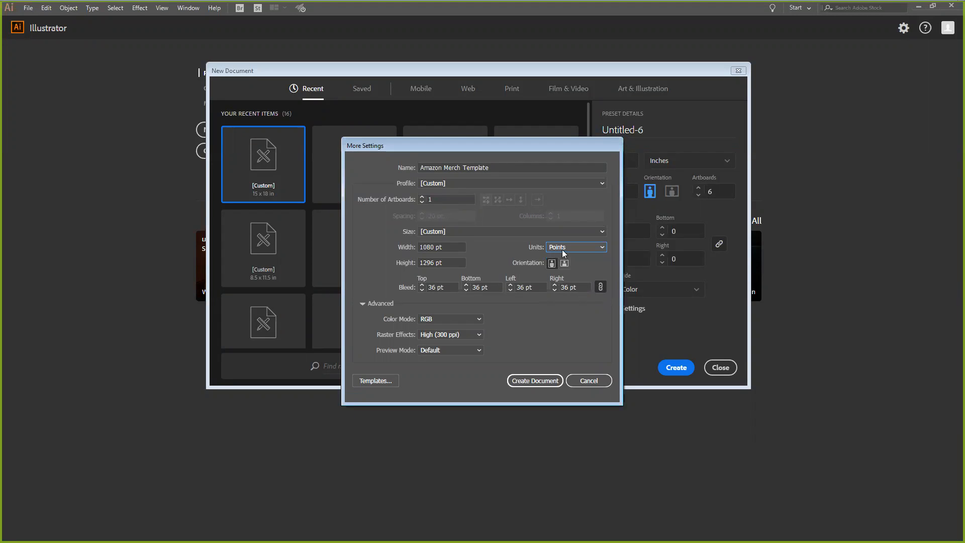
left_click(563, 250)
left_click(559, 269)
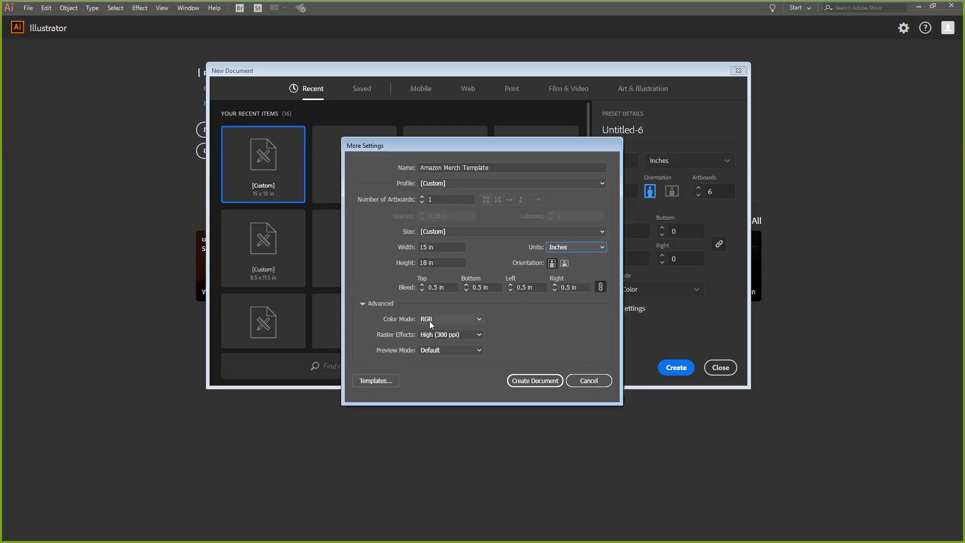
Set the new document's raster effects to Medium (150 ppi) and create the Amazon Merch Template document
left_click(438, 335)
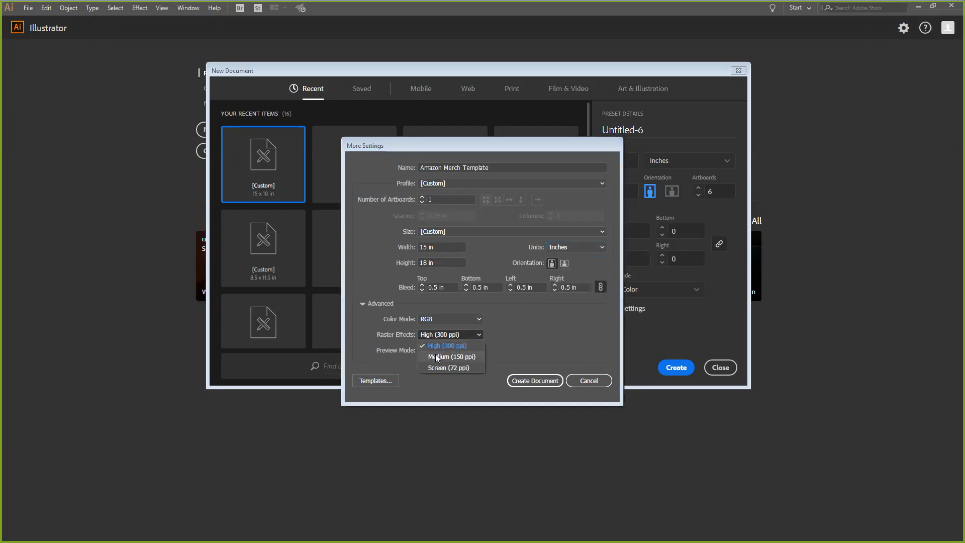
left_click(446, 350)
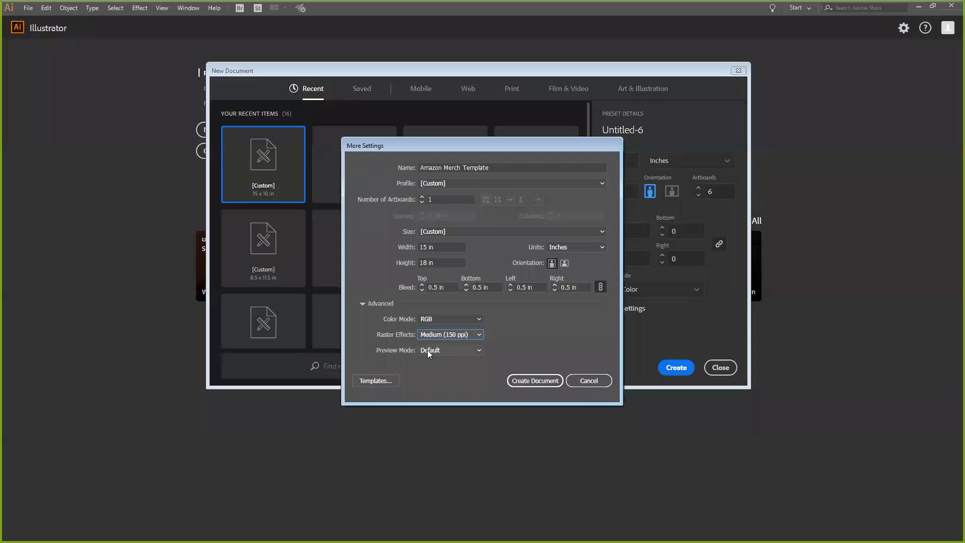
left_click(545, 382)
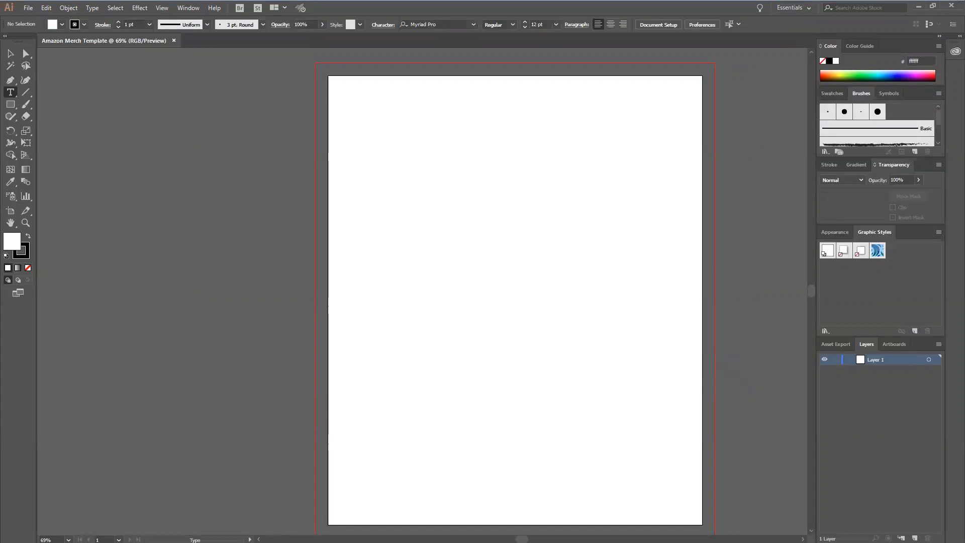
Activate the Selection tool, and switch the toolbox to a single column and back to two columns
left_click(10, 54)
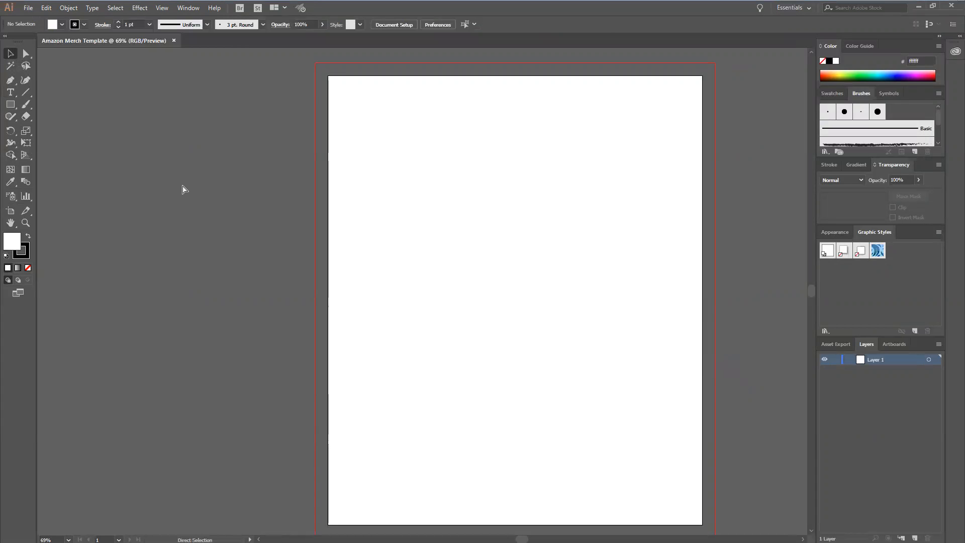
key("ctrl+0")
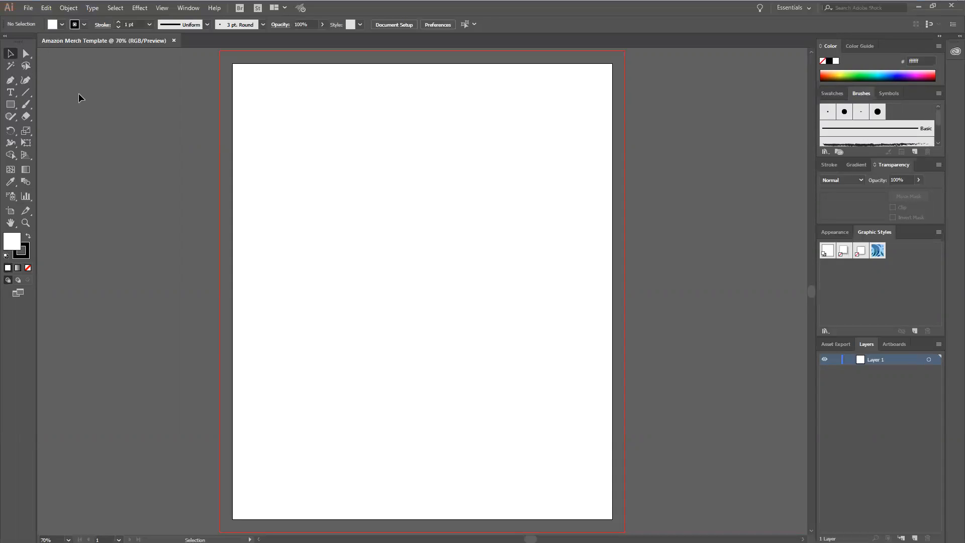
mouse_move(252, 3)
left_click(5, 37)
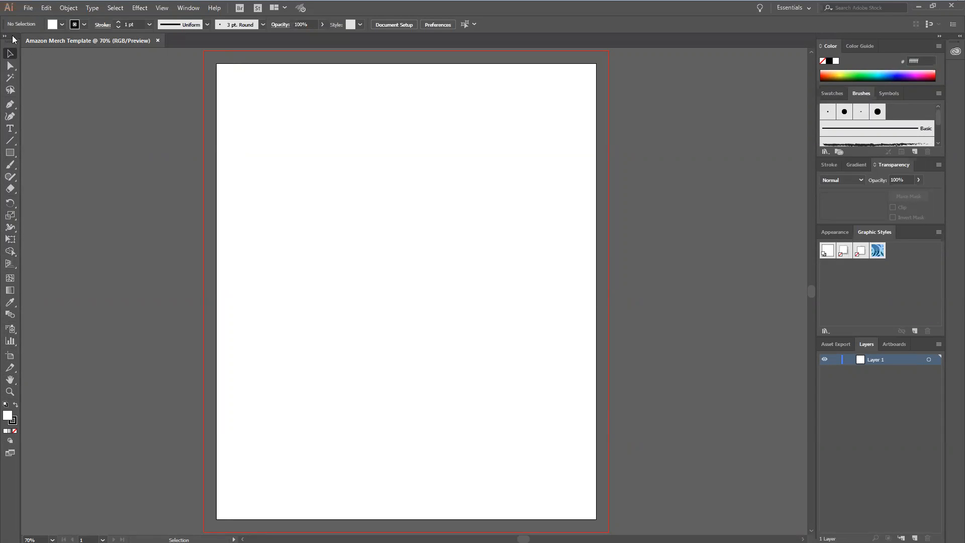
left_click(6, 38)
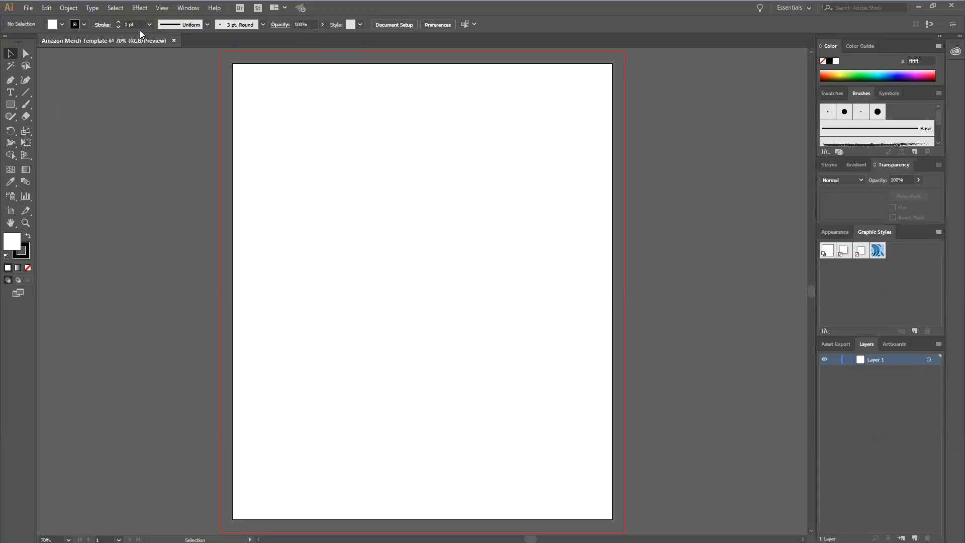
Draw a square about 5.24 in wide on the upper part of the artboard with the Rectangle tool
left_click(11, 93)
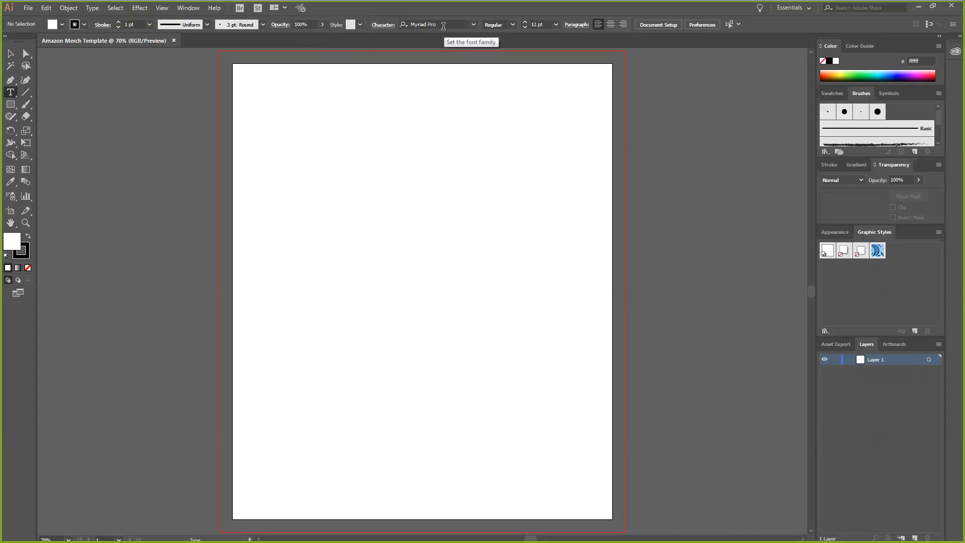
left_click(10, 106)
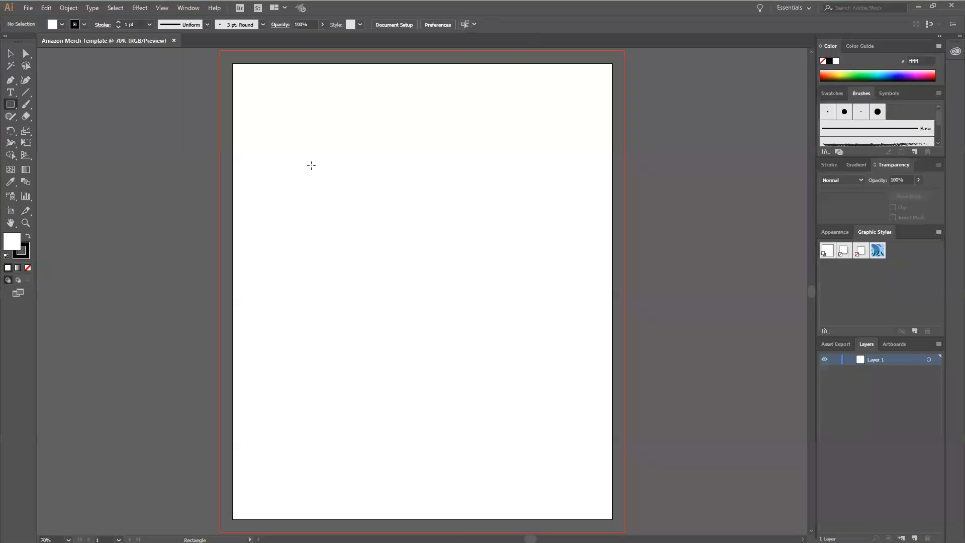
left_click_drag(313, 134, 445, 267)
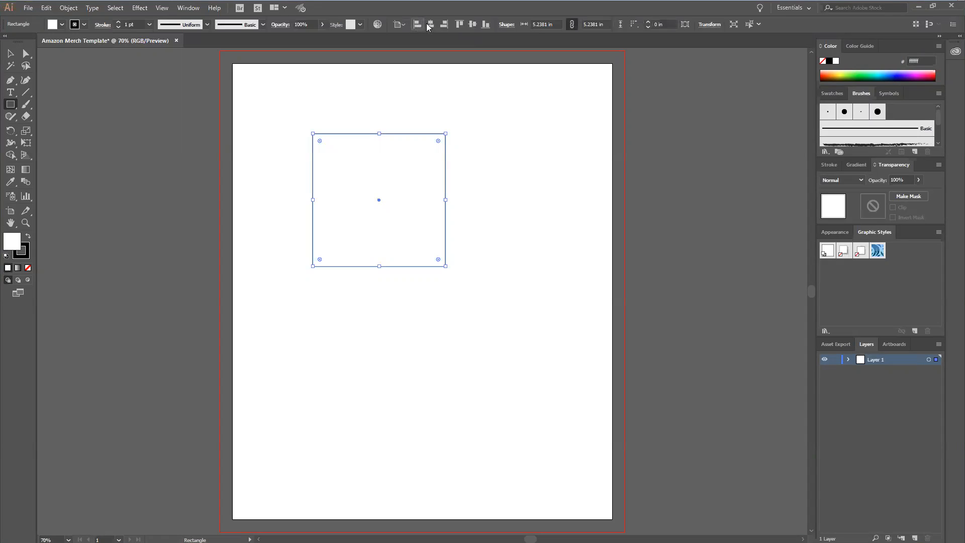
View the square's shape properties and its transparency options, closing each again
left_click(504, 25)
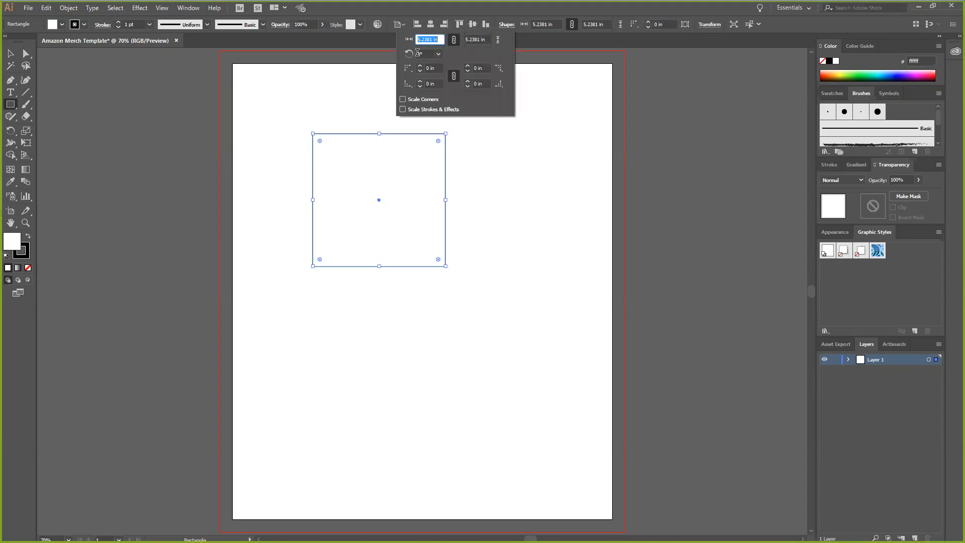
left_click(503, 32)
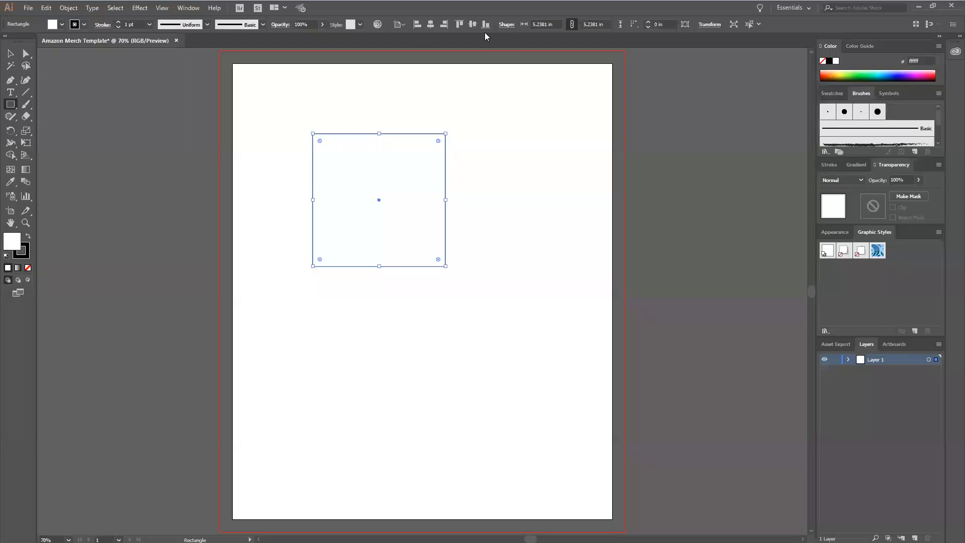
left_click(280, 28)
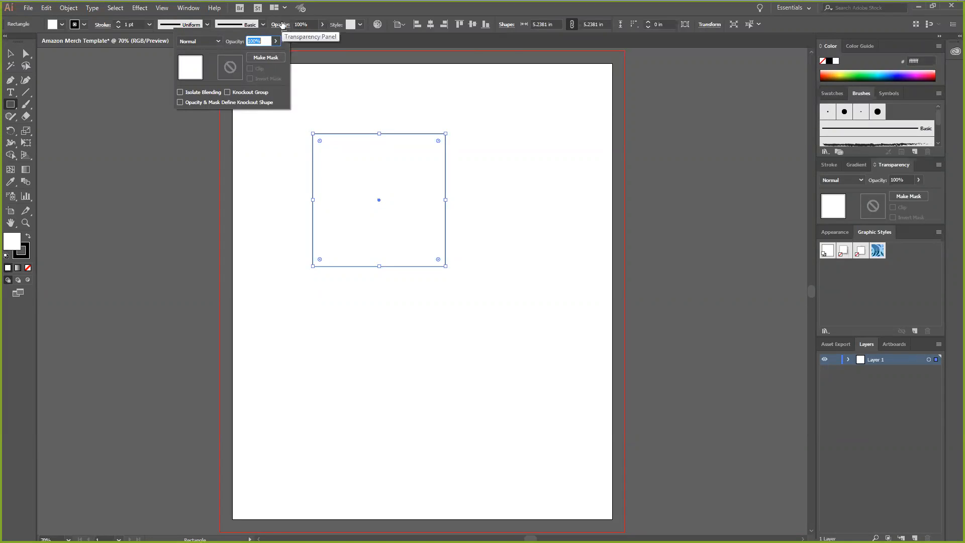
left_click(281, 25)
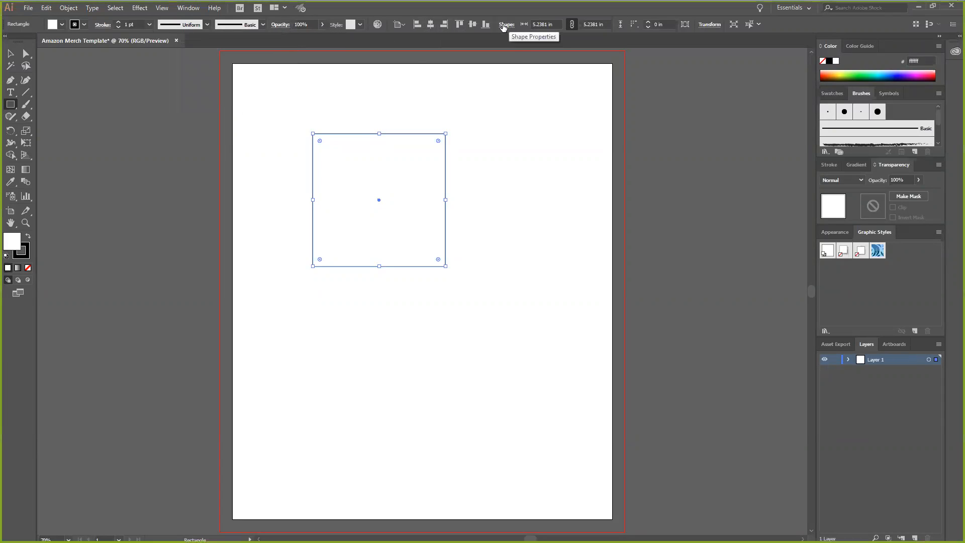
Rotate the square to 45° through its shape properties
left_click(505, 24)
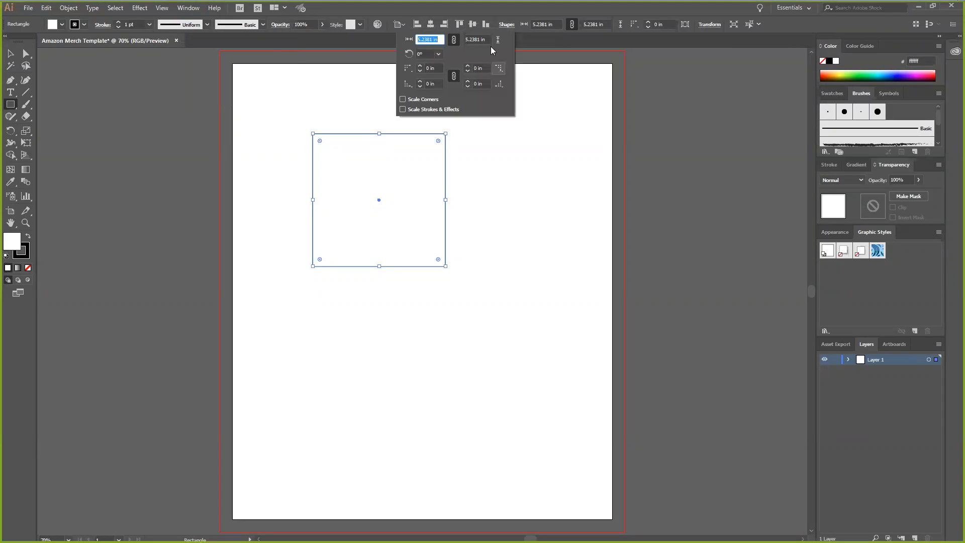
left_click(422, 54)
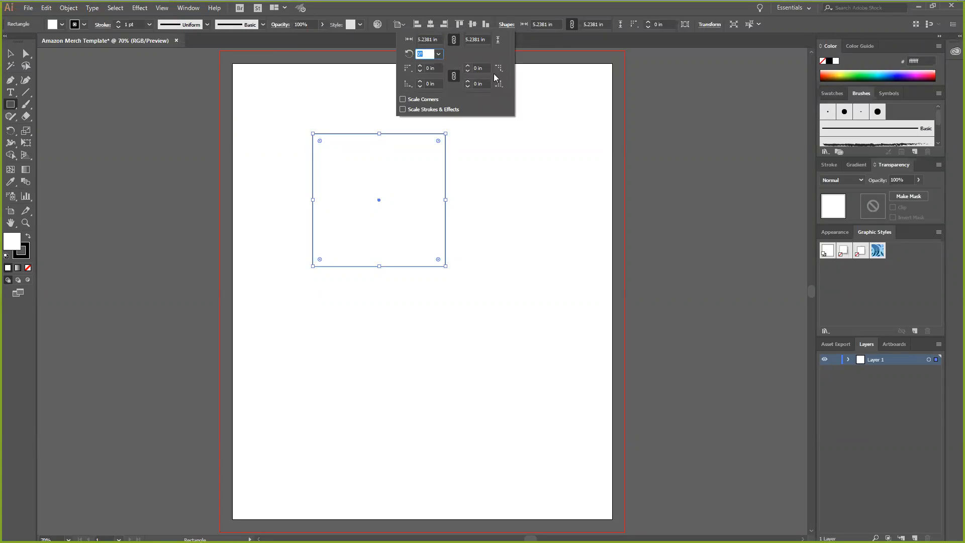
type("45")
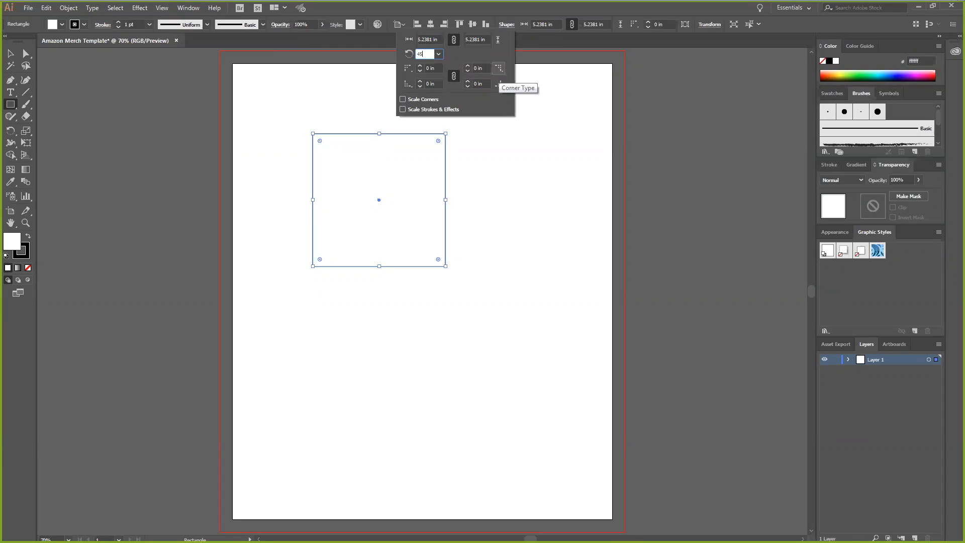
key("Return")
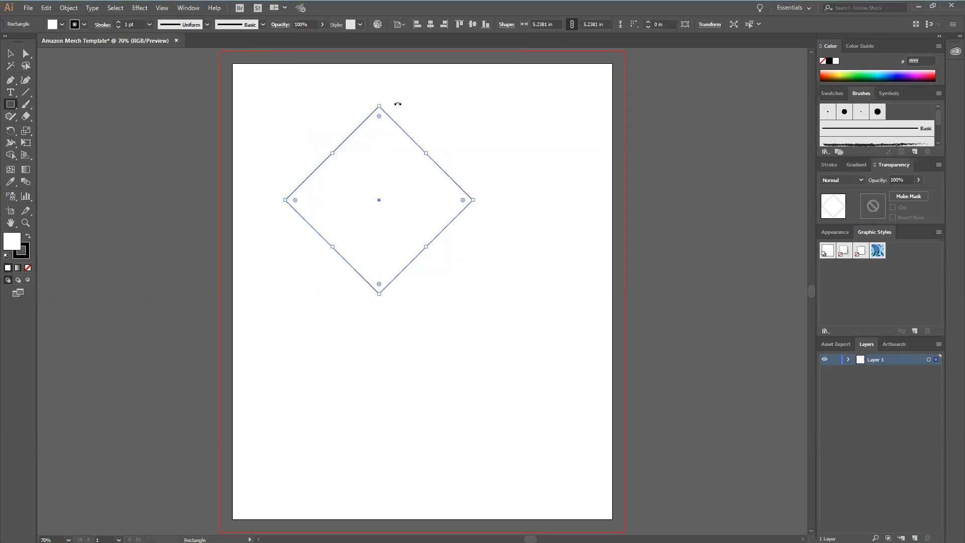
Set the square's transform rotation to 0° and to 60° about its upper-left reference point
left_click(703, 28)
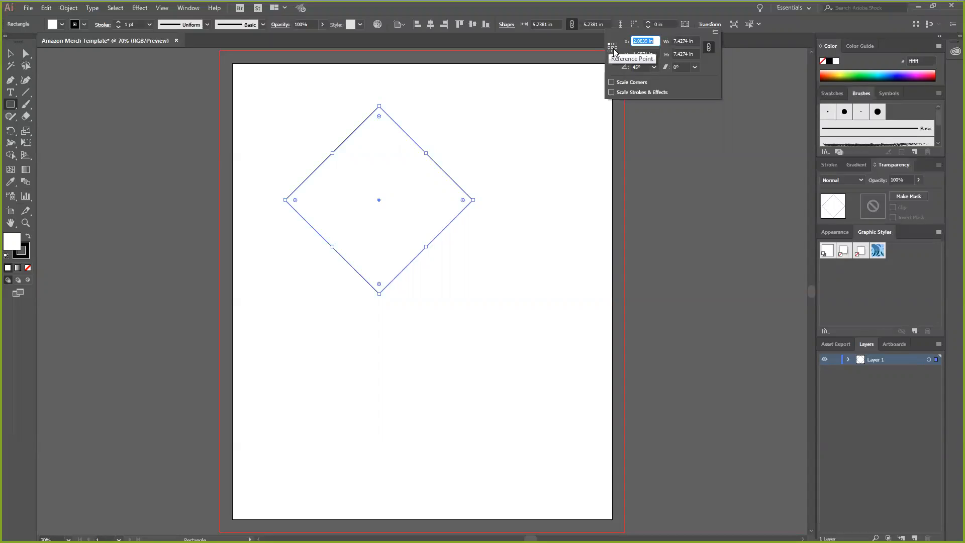
left_click(653, 67)
left_click(664, 81)
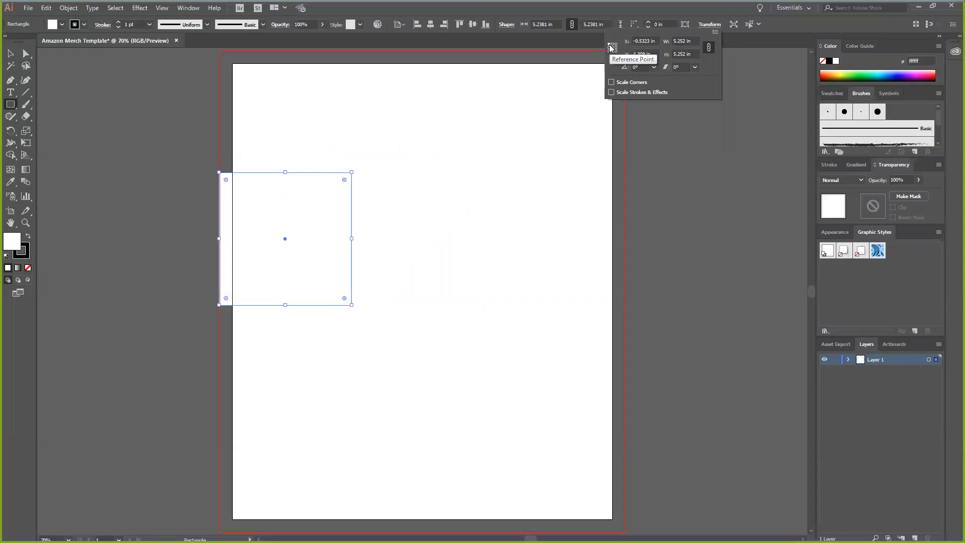
left_click(654, 67)
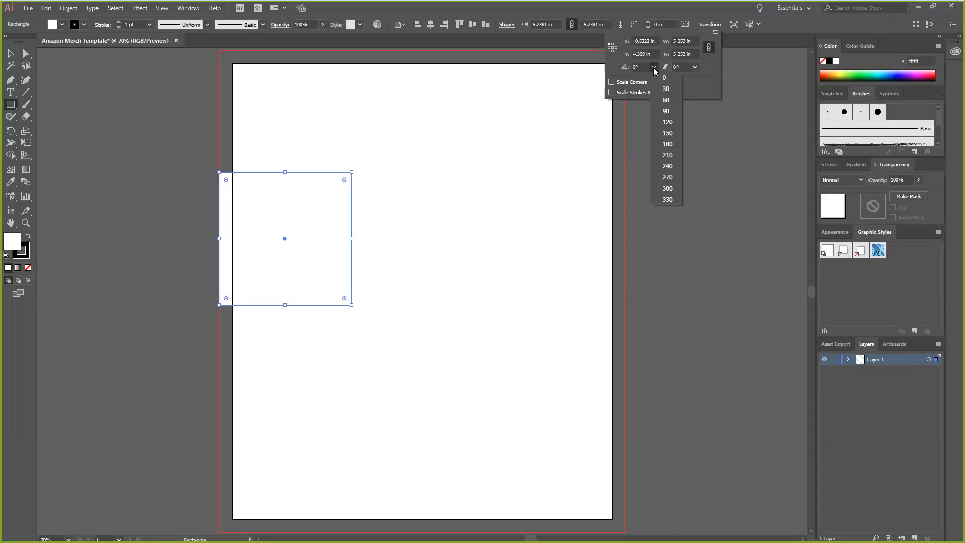
left_click(668, 99)
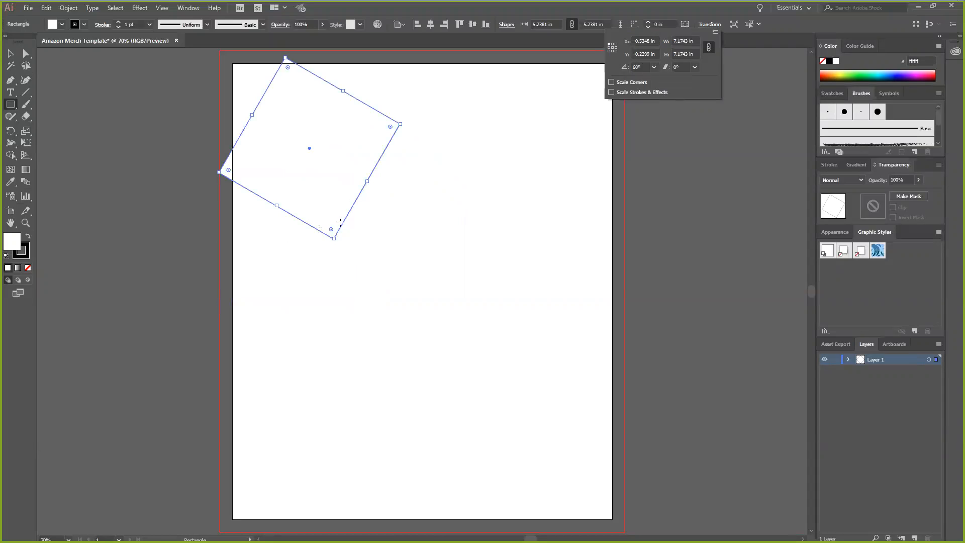
Set the square's transform reference point to its center and rotate it to 180°
left_click(612, 47)
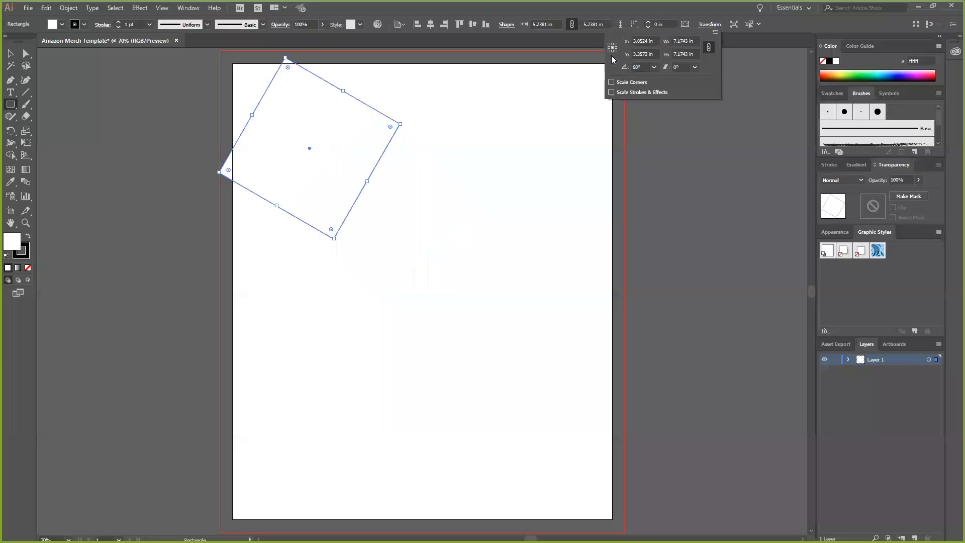
left_click(653, 68)
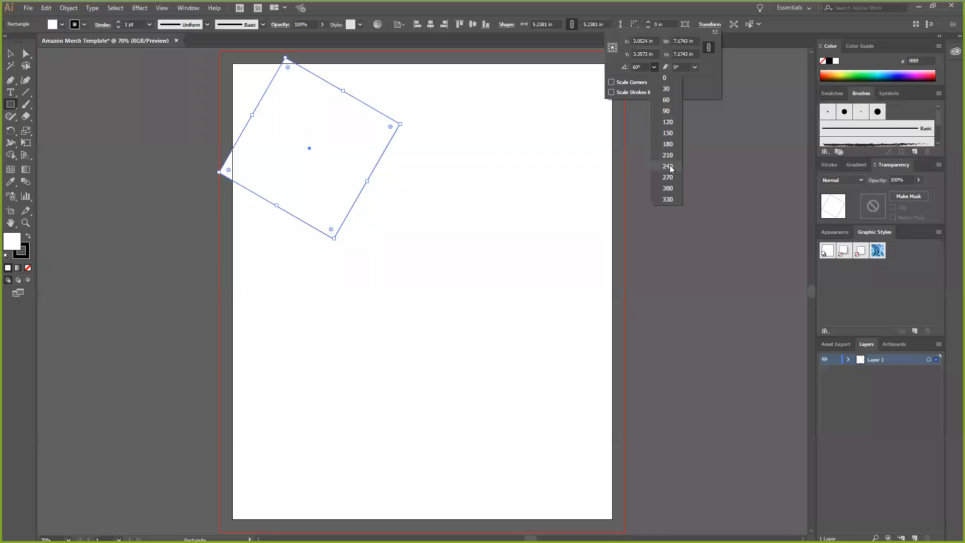
left_click(667, 144)
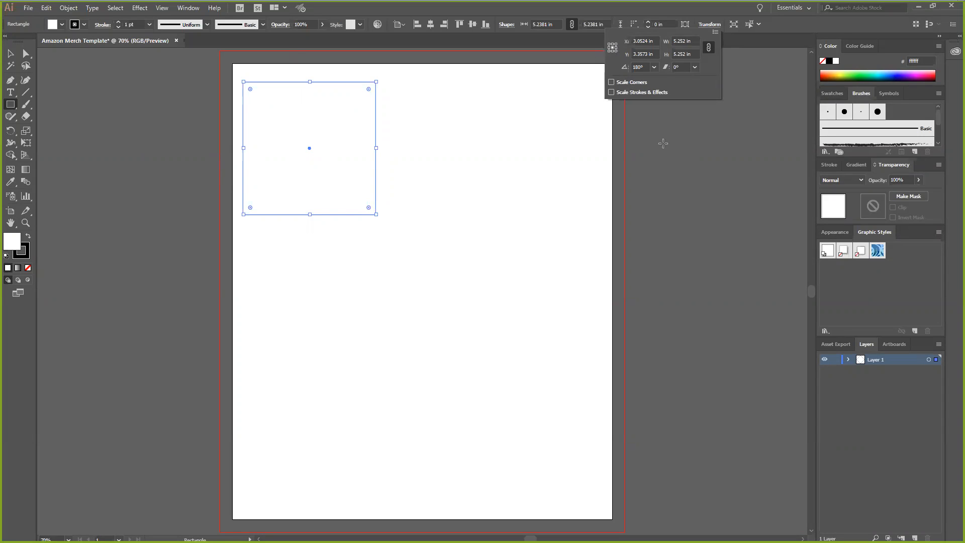
left_click(706, 26)
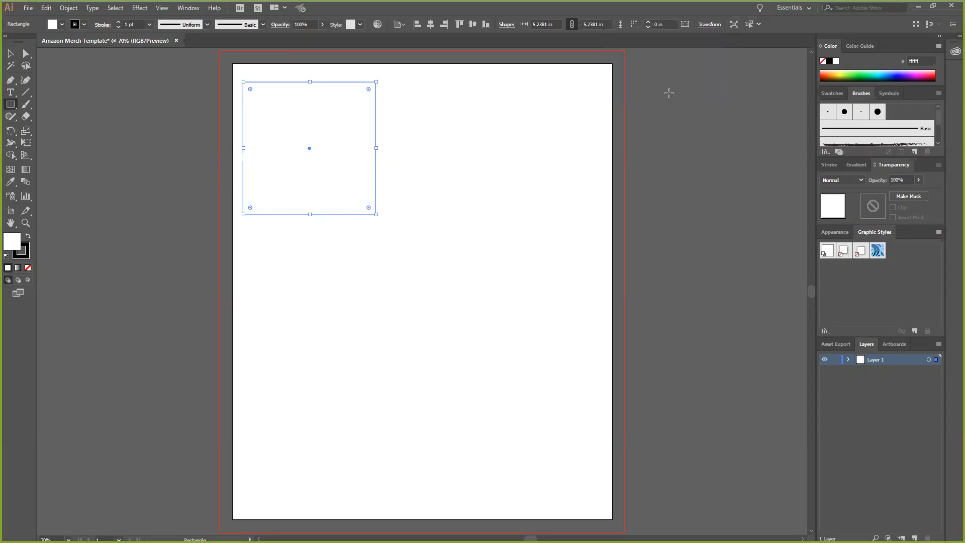
left_click(668, 92)
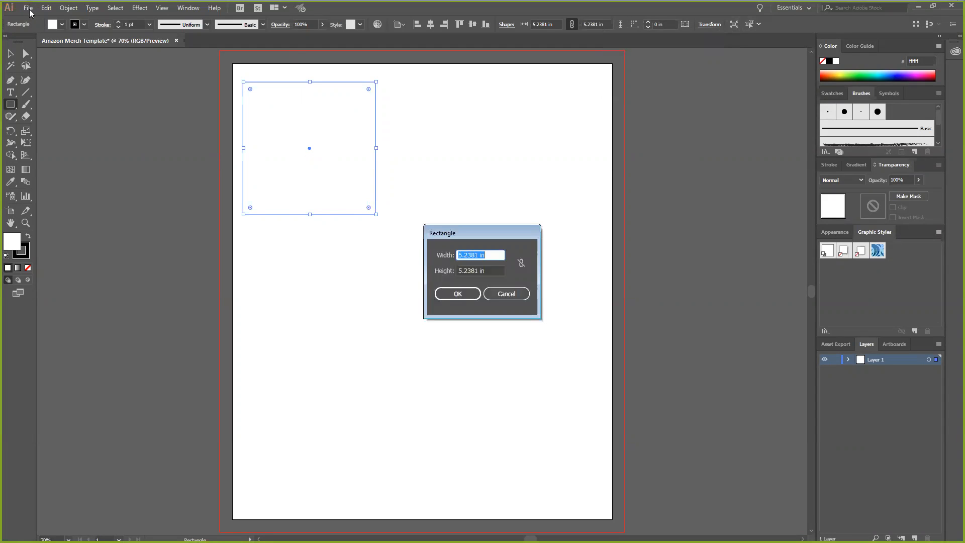
left_click(491, 294)
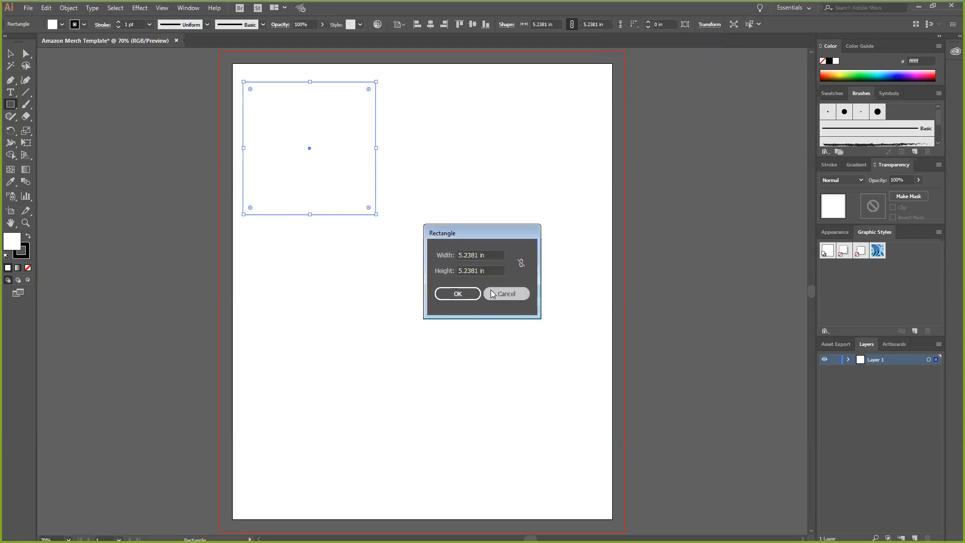
left_click(33, 11)
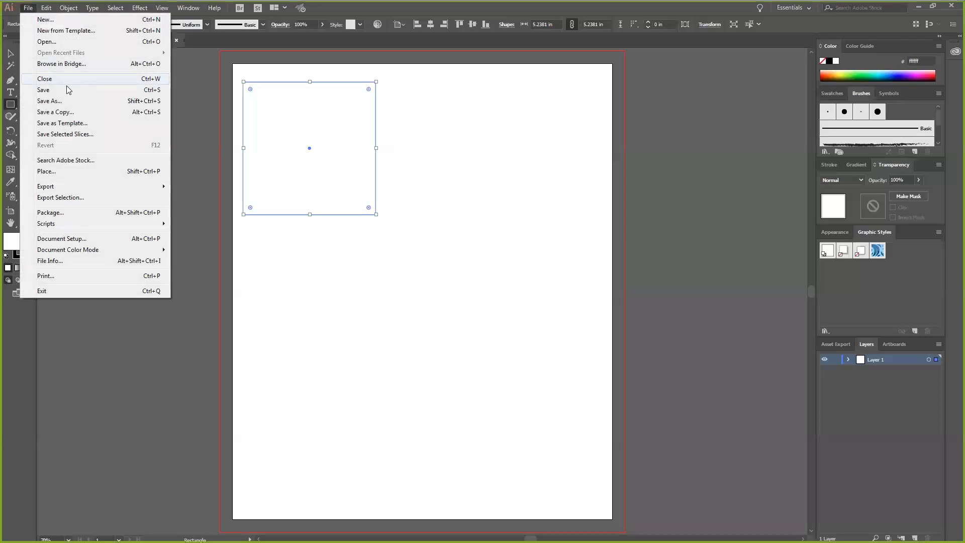
left_click(194, 74)
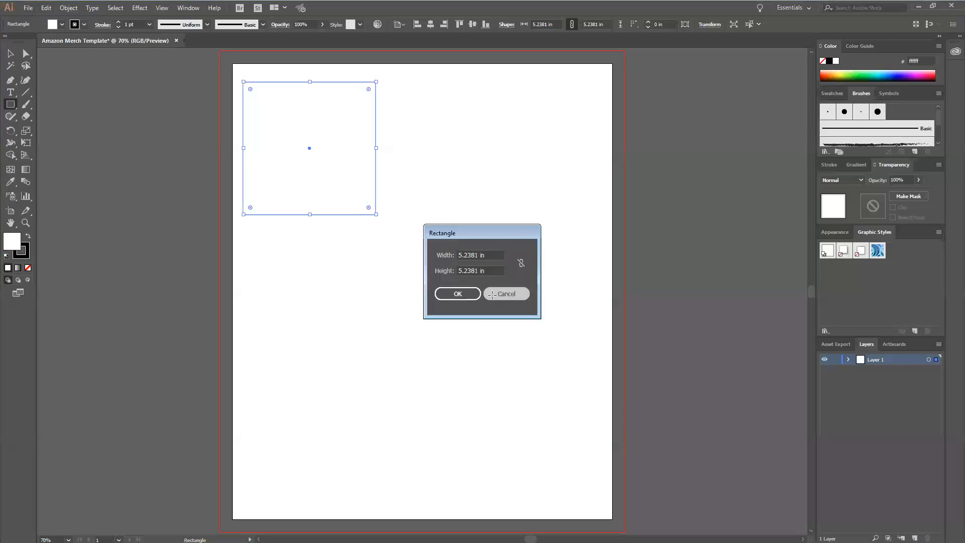
left_click(491, 295)
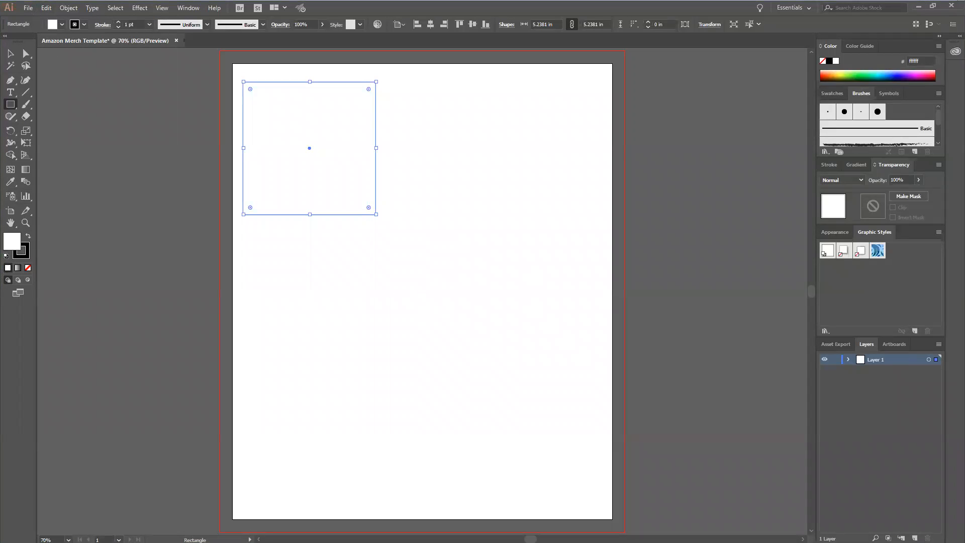
Open the files Inch Pica Point.ai and 2016_Q4_CCI_Aff_300x250_US.jpg from the file folder as separate documents
mouse_move(113, 20)
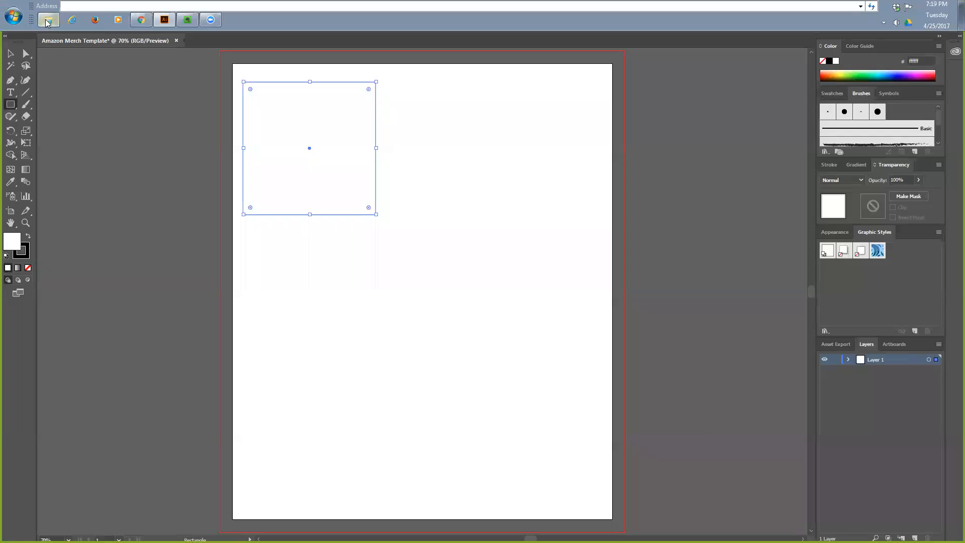
left_click_drag(2, 177, 213, 44)
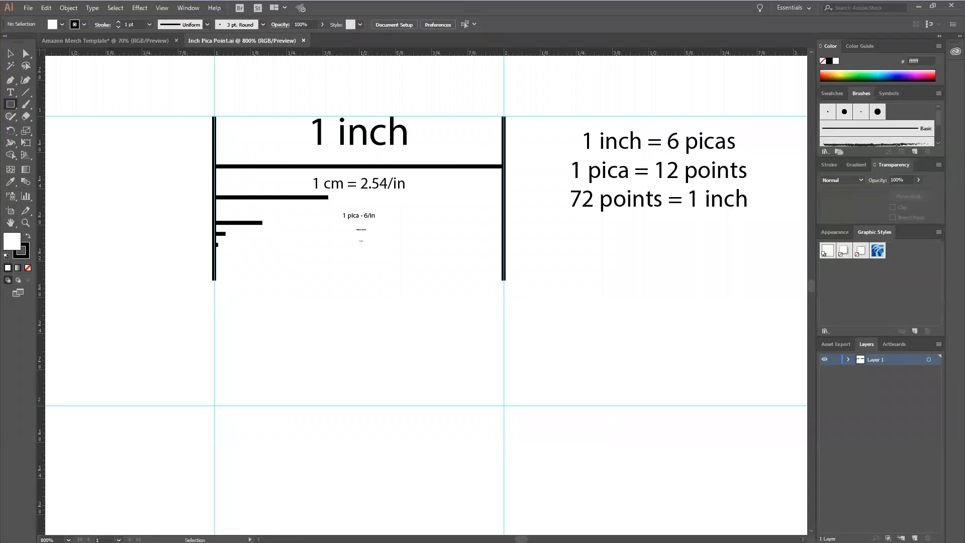
left_click_drag(1, 150, 331, 37)
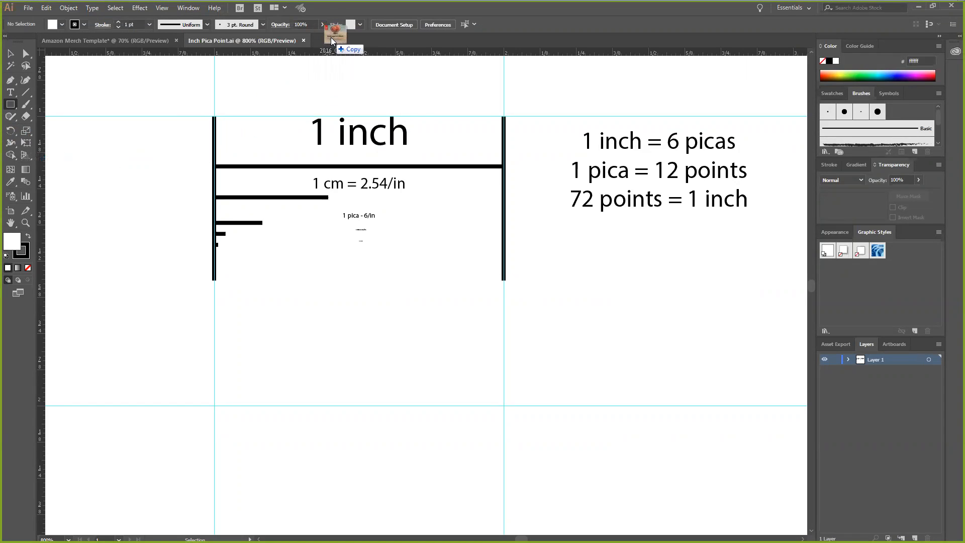
left_click_drag(330, 37, 331, 37)
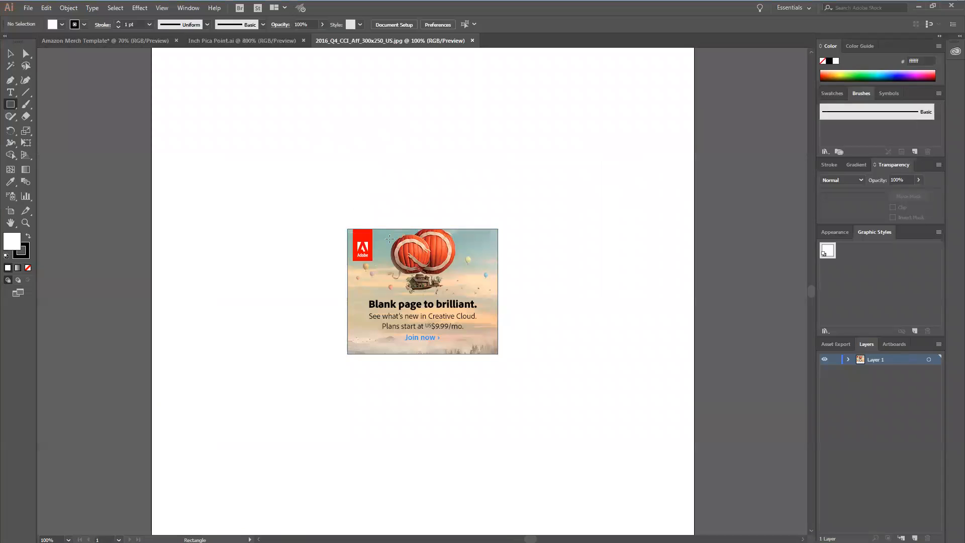
View the balloon JPG document at actual size and fit its whole artboard in the window
left_click(294, 237)
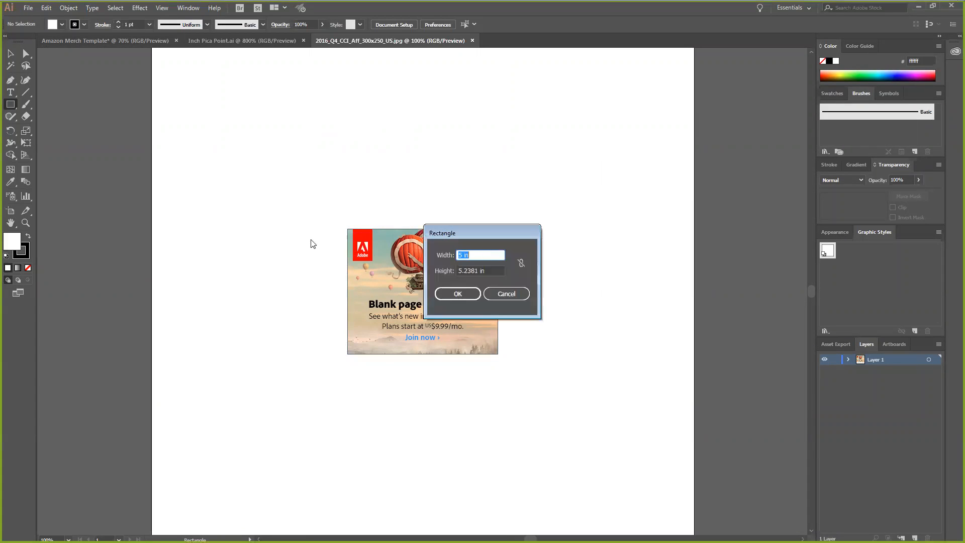
left_click(519, 294)
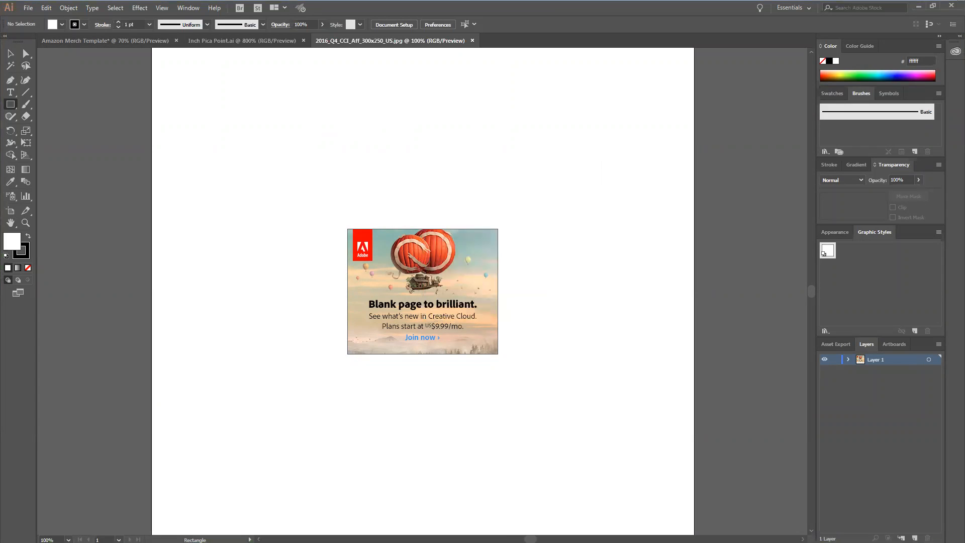
key("v")
scroll(325, 136, "down", 2, "alt")
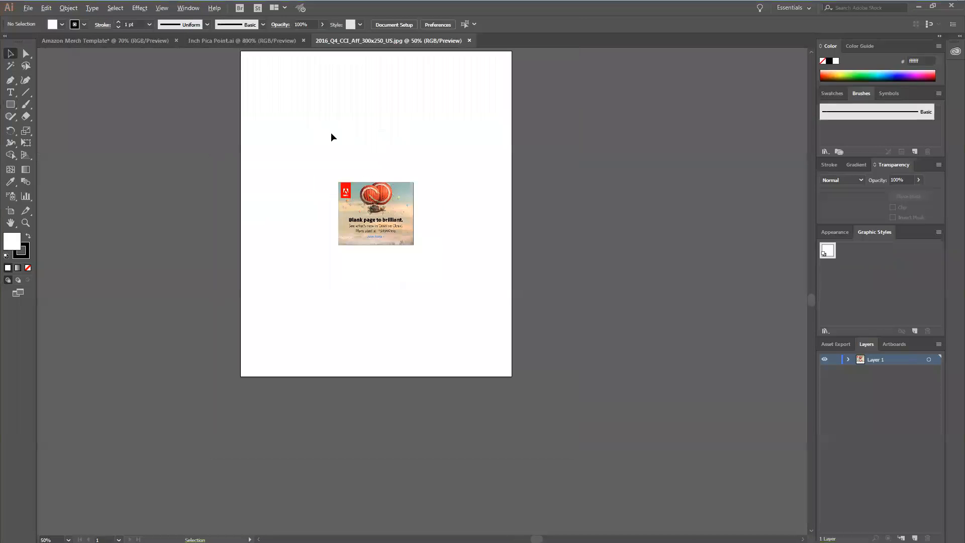
key("ctrl+1")
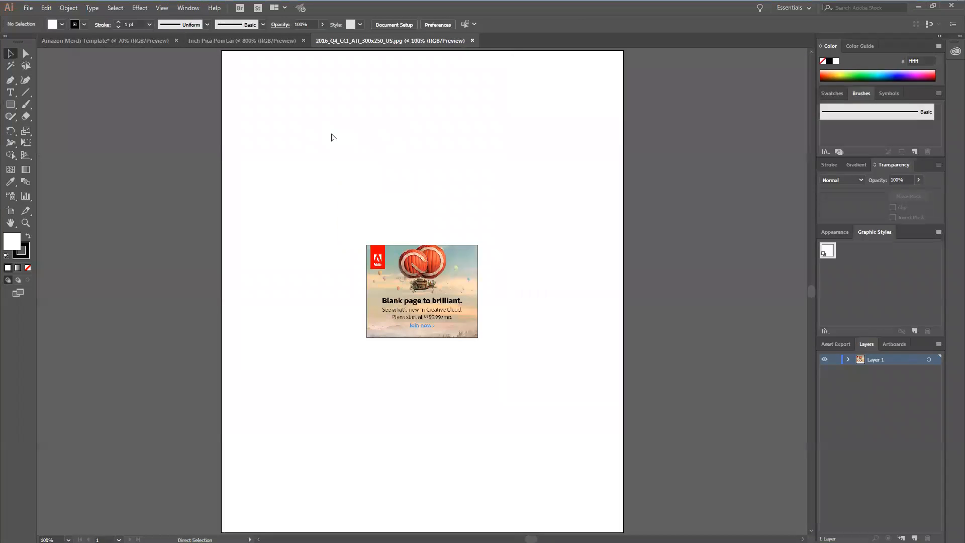
key("ctrl+0")
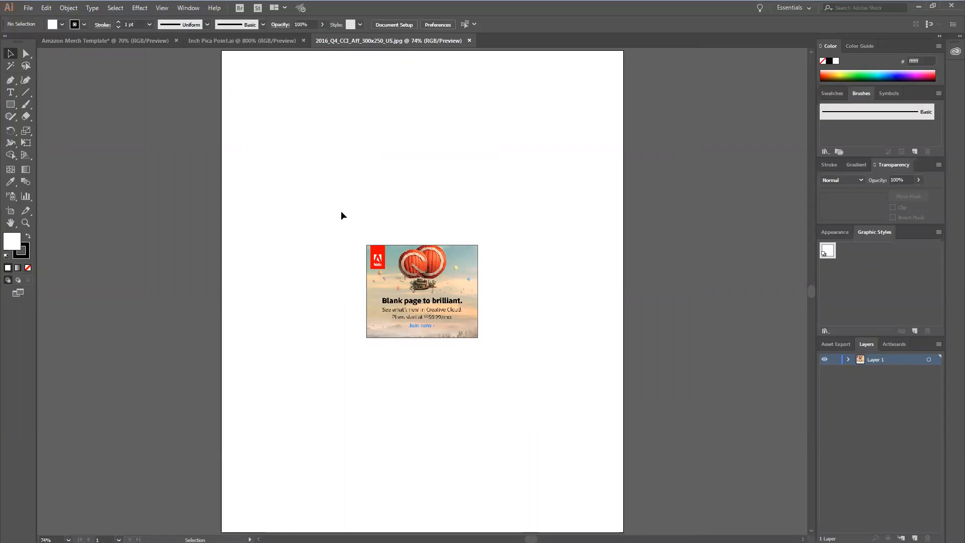
Switch to the Amazon Merch Template document and delete the square from its artboard
left_click(83, 43)
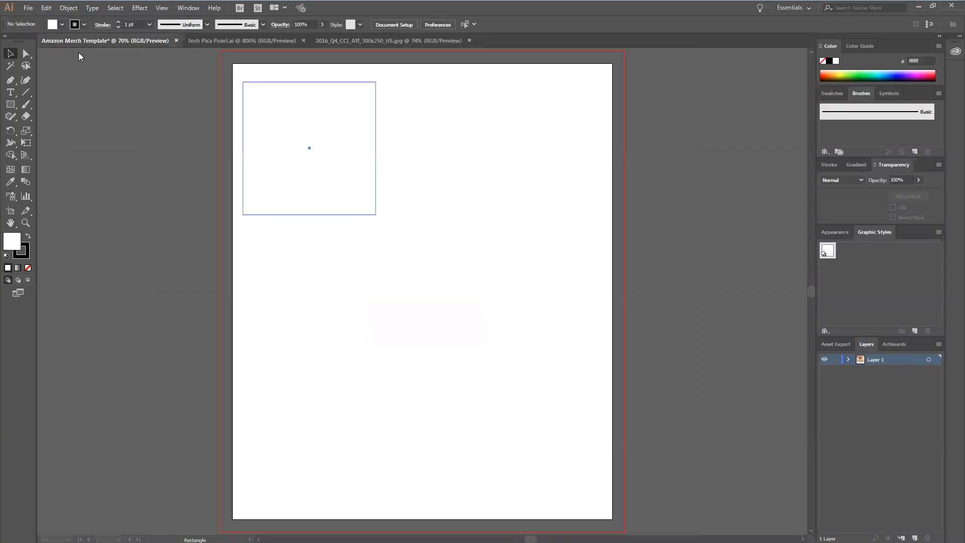
left_click_drag(413, 235, 235, 80)
key("Delete")
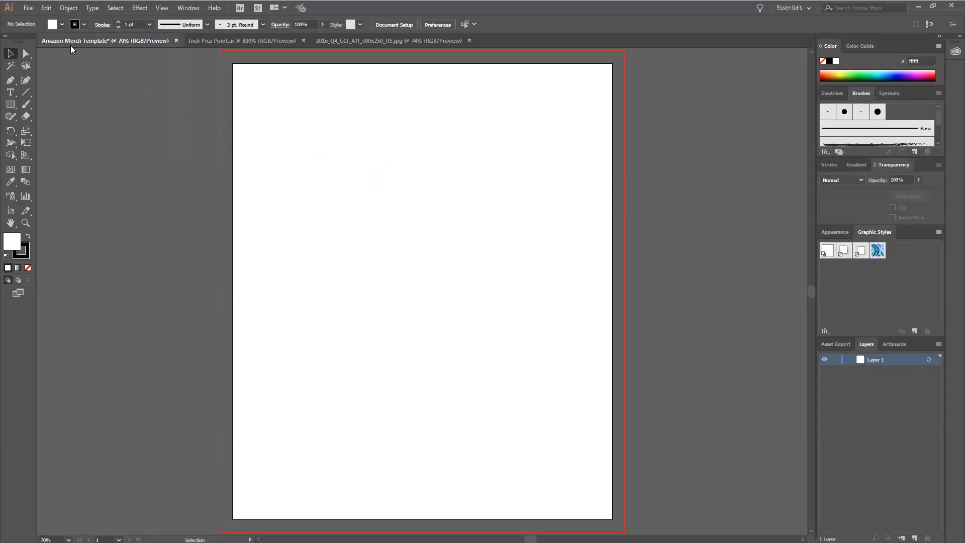
Save the document as an Illustrator template named 002 Amazon Merch Template.ait in the Templates folder
left_click(29, 8)
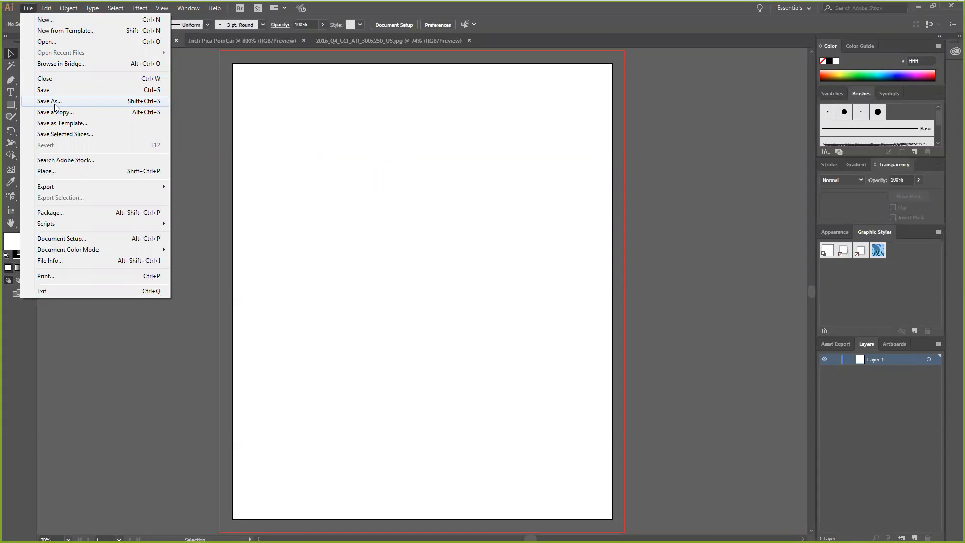
left_click(70, 124)
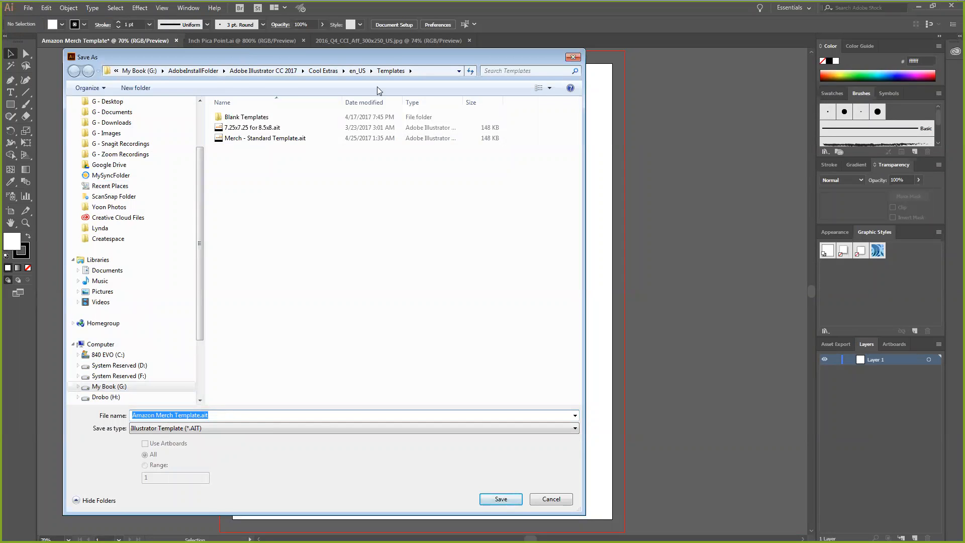
left_click_drag(377, 57, 524, 52)
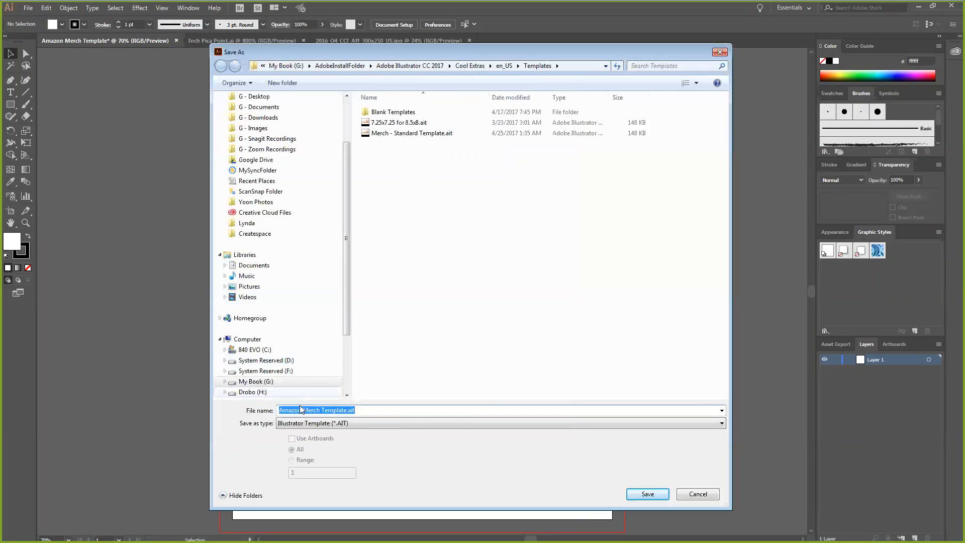
left_click(348, 409)
type("002")
left_click(289, 410)
left_click(647, 495)
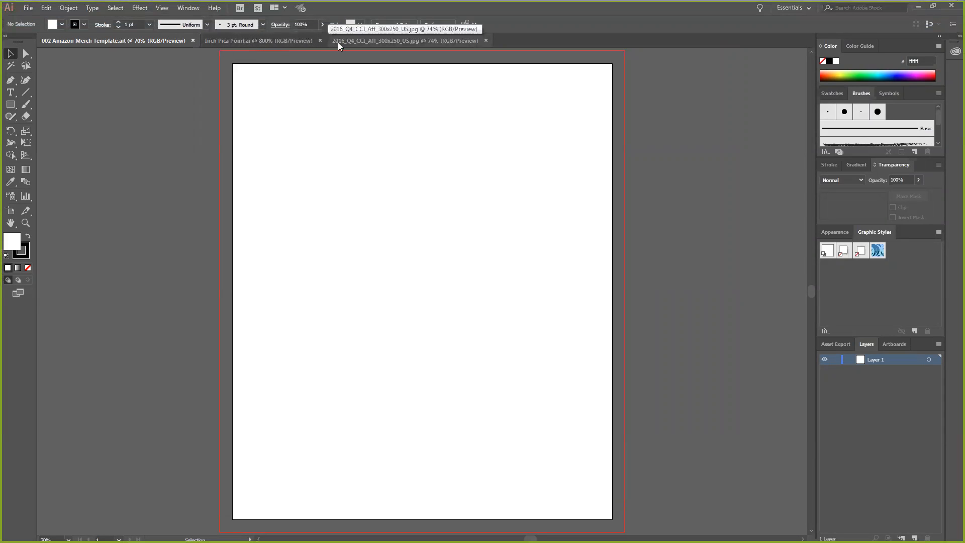
left_click(28, 8)
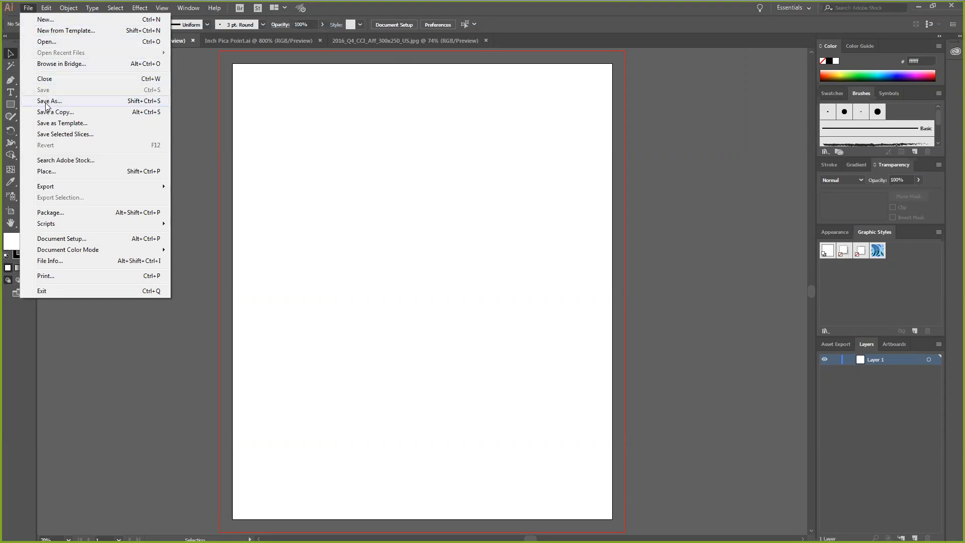
left_click(532, 27)
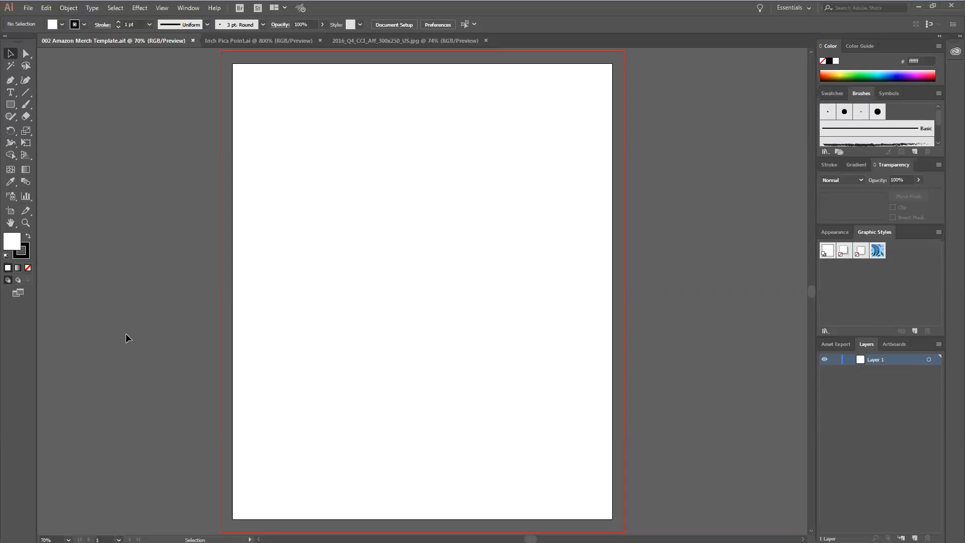
left_click(28, 7)
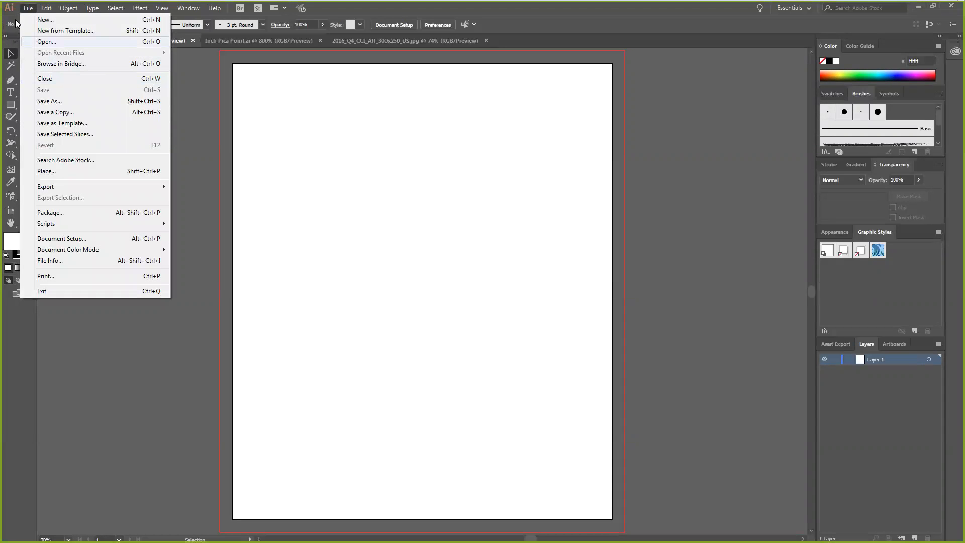
left_click(28, 9)
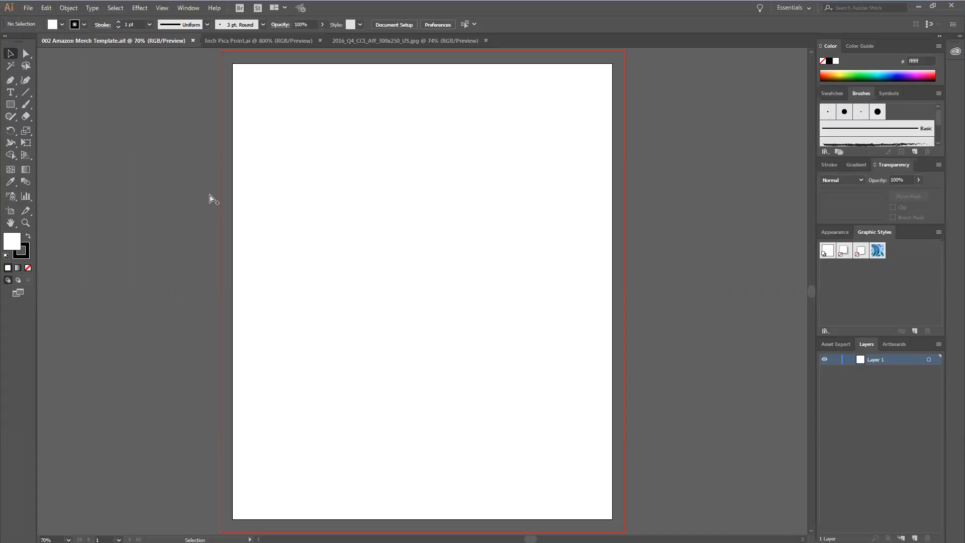
Close all open documents and create a new document from the template 002 Amazon Merch Template.ait
key("ctrl+w")
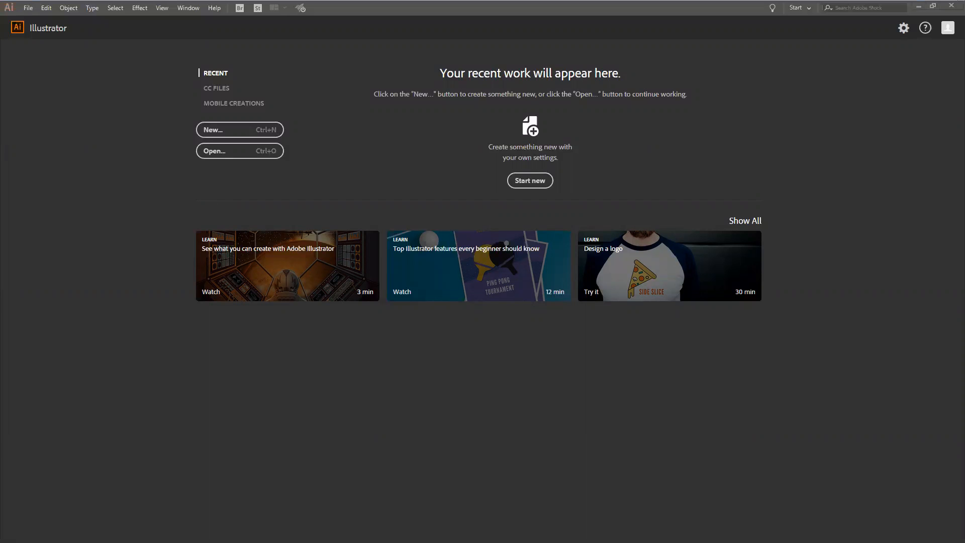
mouse_move(752, 4)
mouse_move(87, 17)
left_click(31, 11)
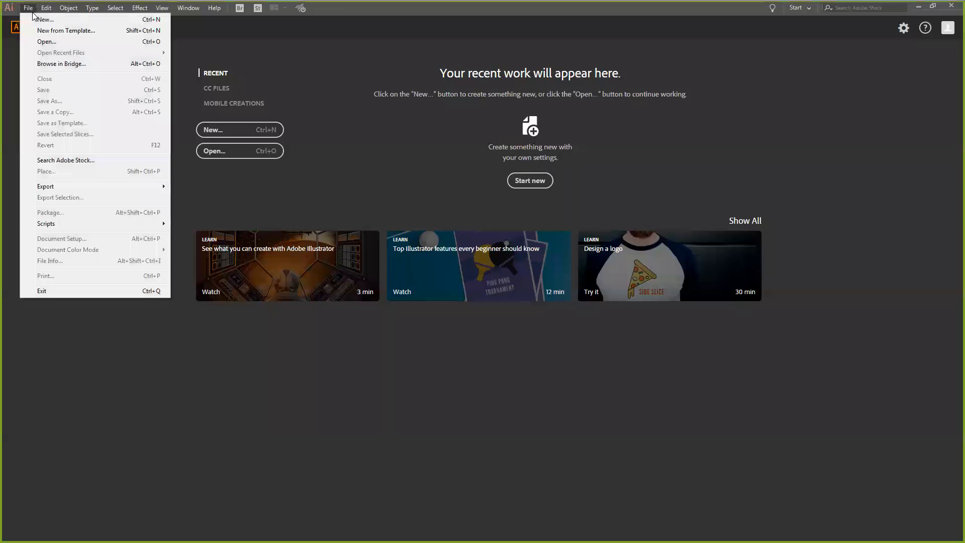
left_click(64, 31)
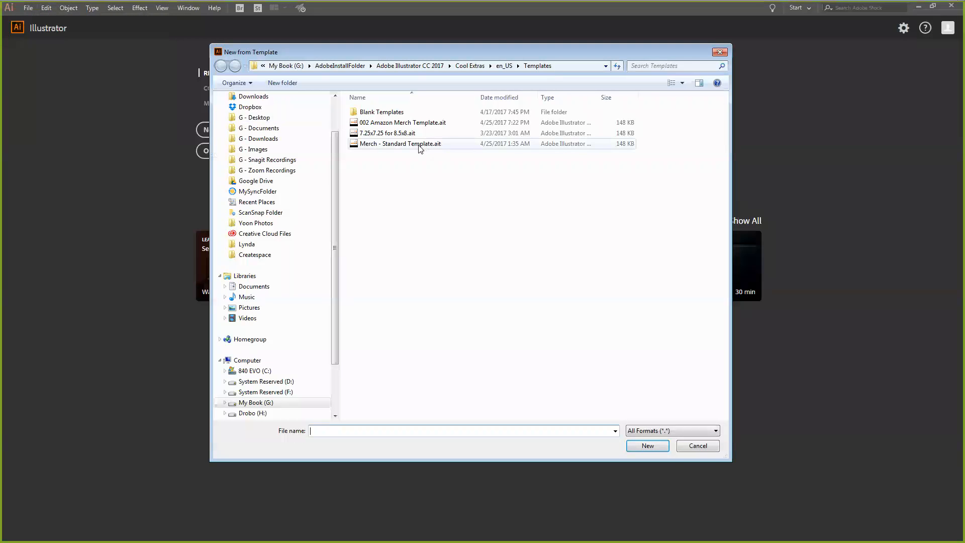
left_click(403, 122)
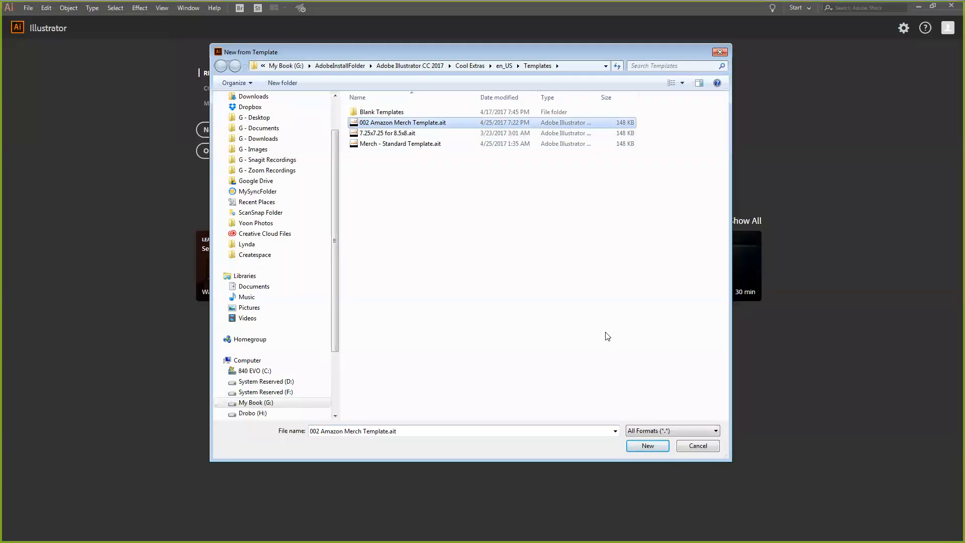
left_click(646, 446)
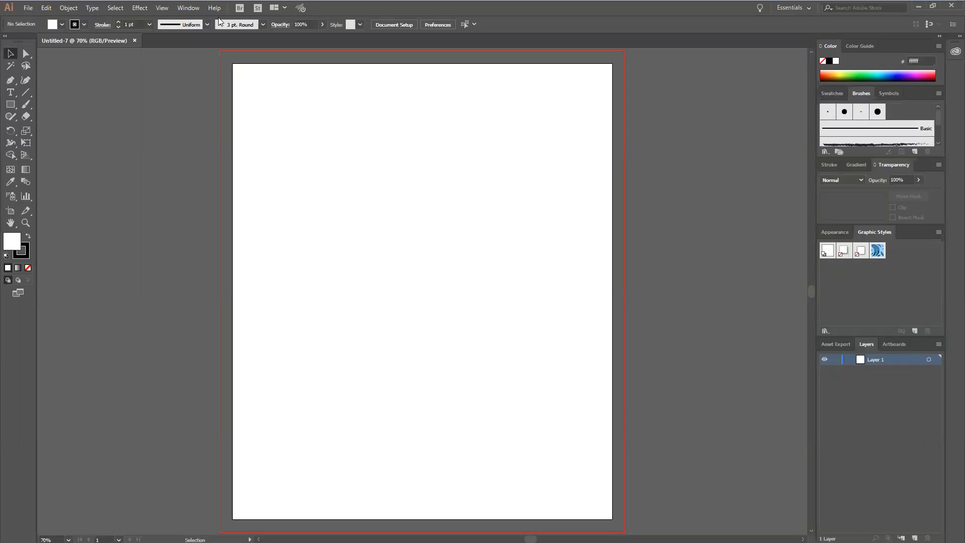
Show the rulers around the new document
left_click(193, 10)
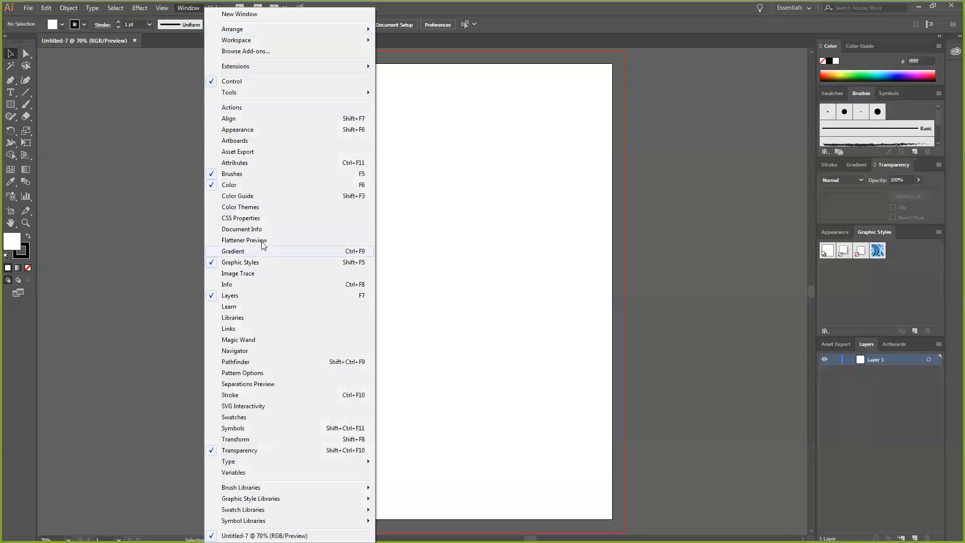
mouse_move(164, 9)
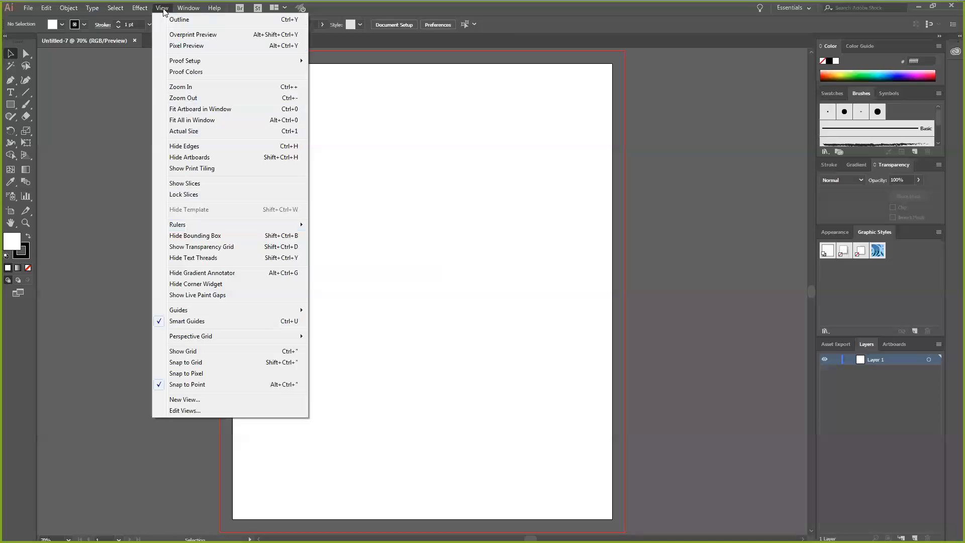
mouse_move(181, 224)
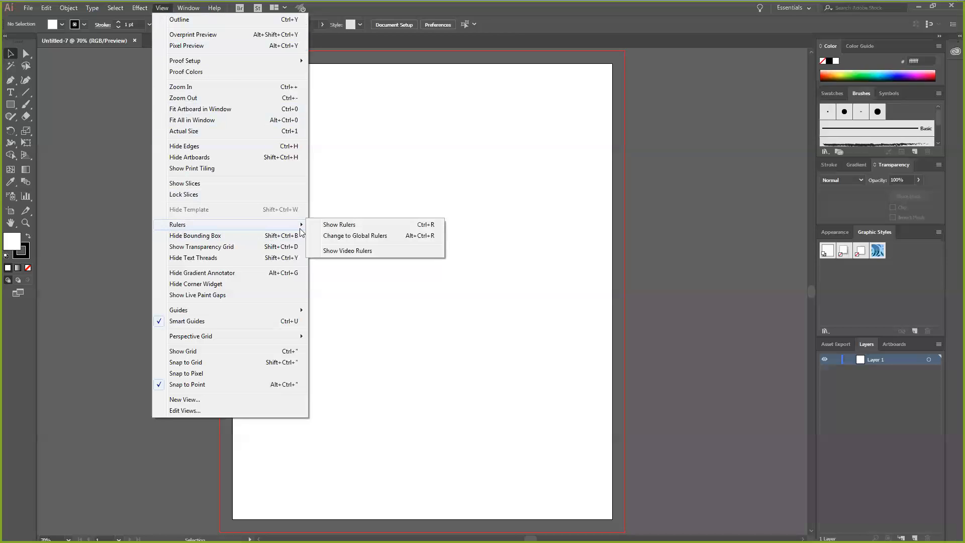
left_click(330, 223)
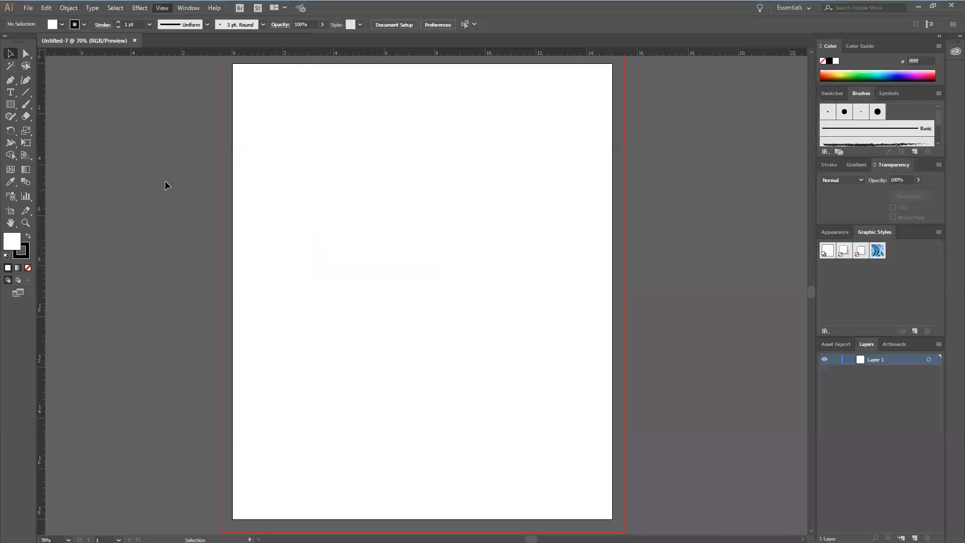
Examine the artboard's width and height with the Artboard tool, and return to the Selection tool
scroll(237, 178, "down", 1)
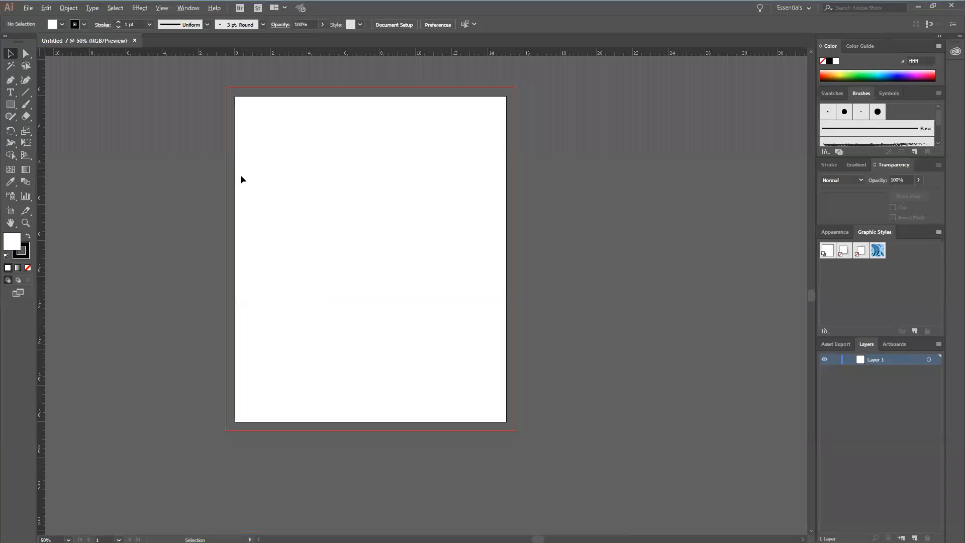
mouse_move(174, 142)
left_mouse_down()
mouse_move(175, 161)
mouse_move(161, 153)
left_mouse_up()
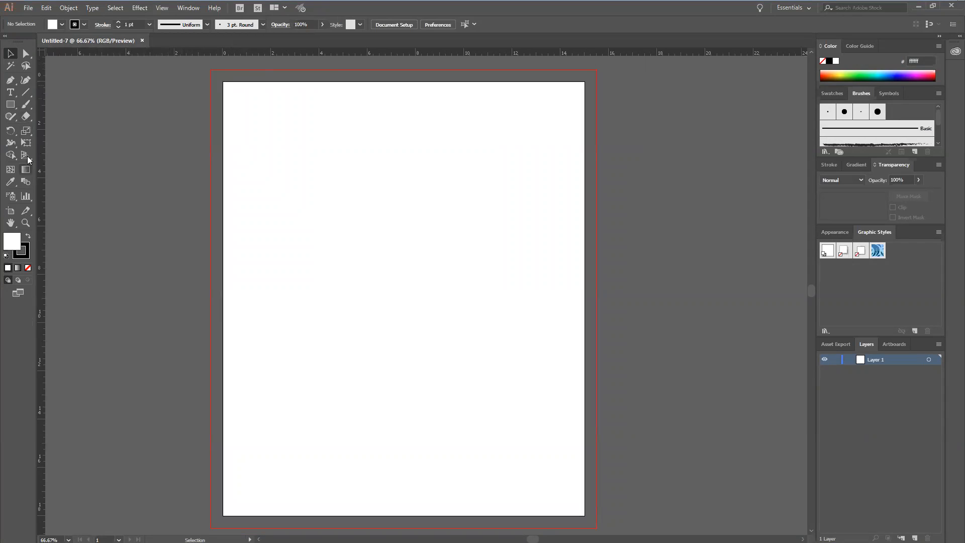
left_click(10, 210)
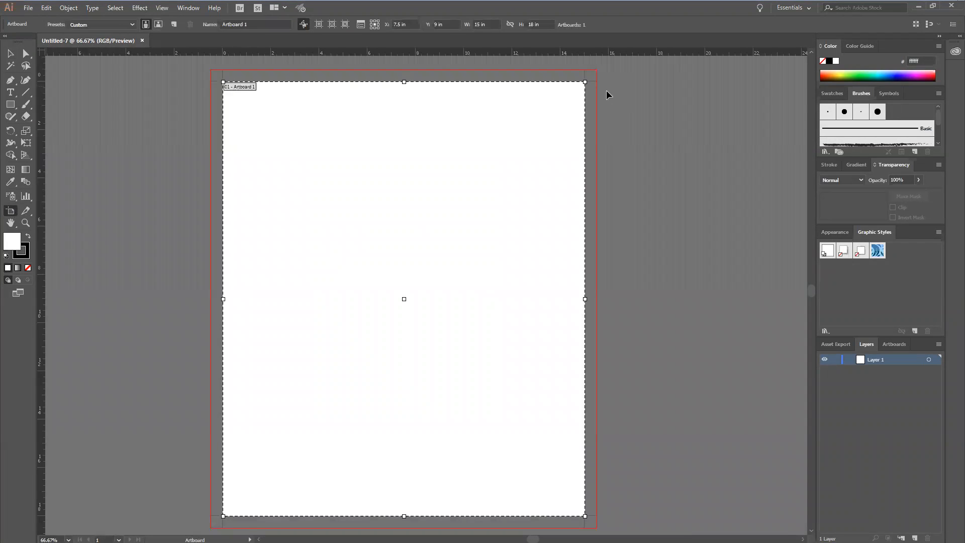
key("v")
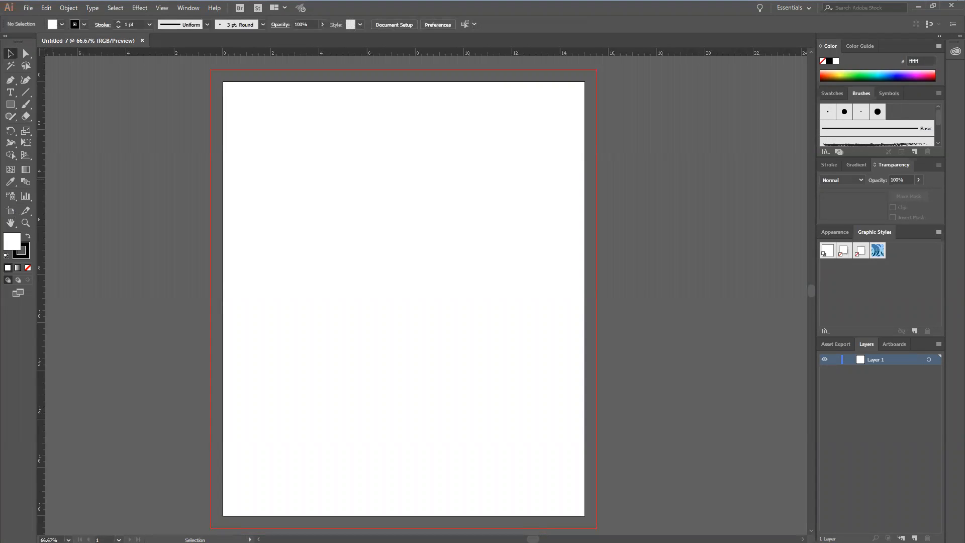
Place the image 2016_Q4_CCI_Aff_300x250_US.jpg from the file folder onto the upper part of the artboard as a linked file
left_click_drag(0, 135, 337, 216)
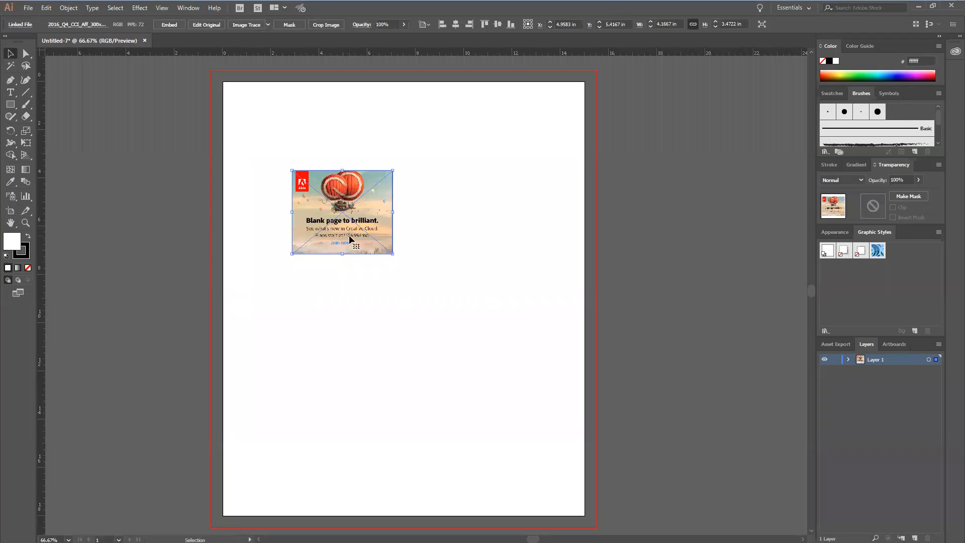
Try scaling the placed image proportionally to about 6.38 × 5.32 in and unevenly to about 4.79 × 7.63 in, and undo both scalings
left_click_drag(393, 253, 445, 297)
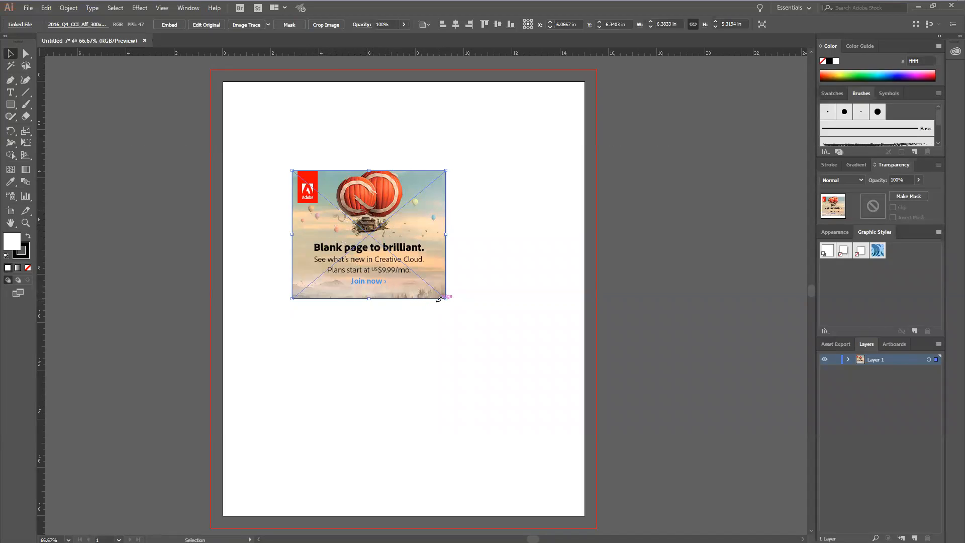
left_click_drag(445, 298, 408, 354)
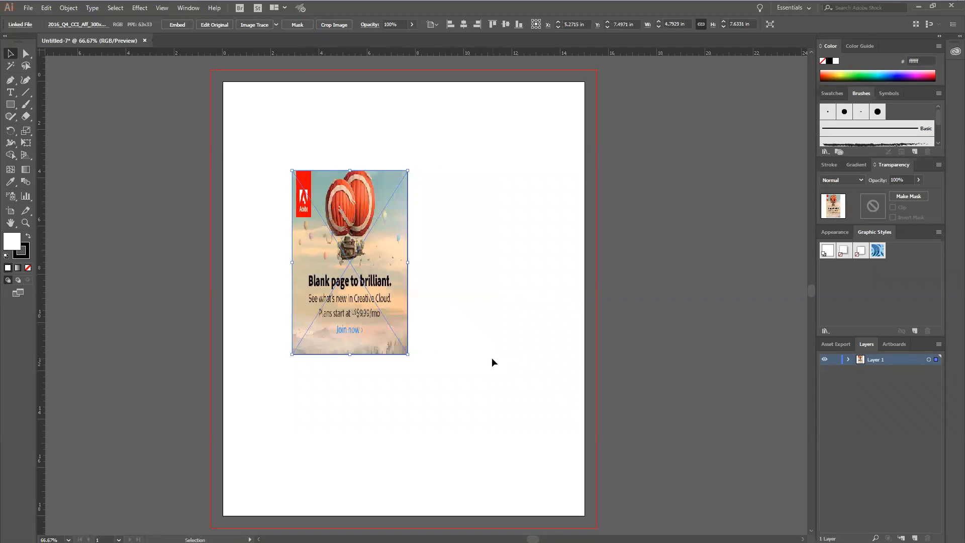
key("ctrl+z")
key("ctrl+z")
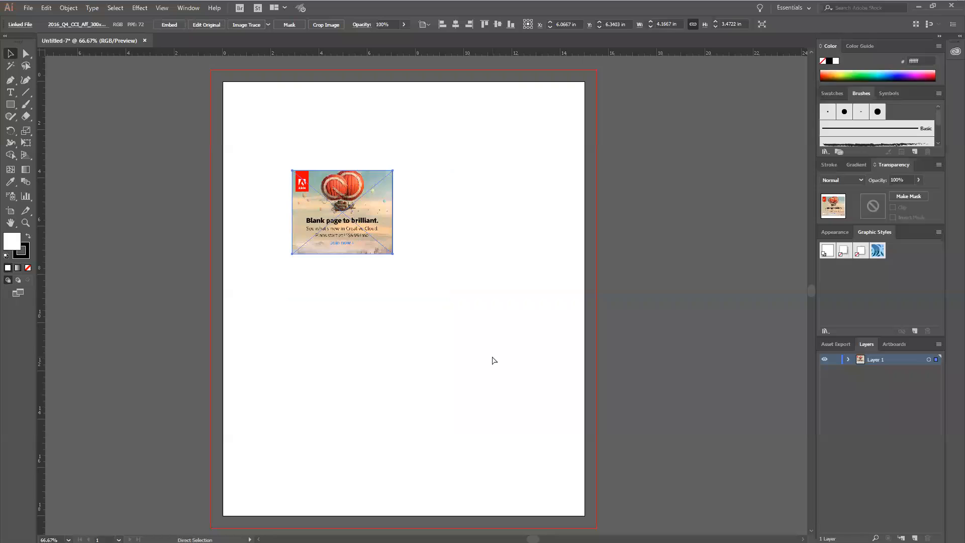
left_click(46, 9)
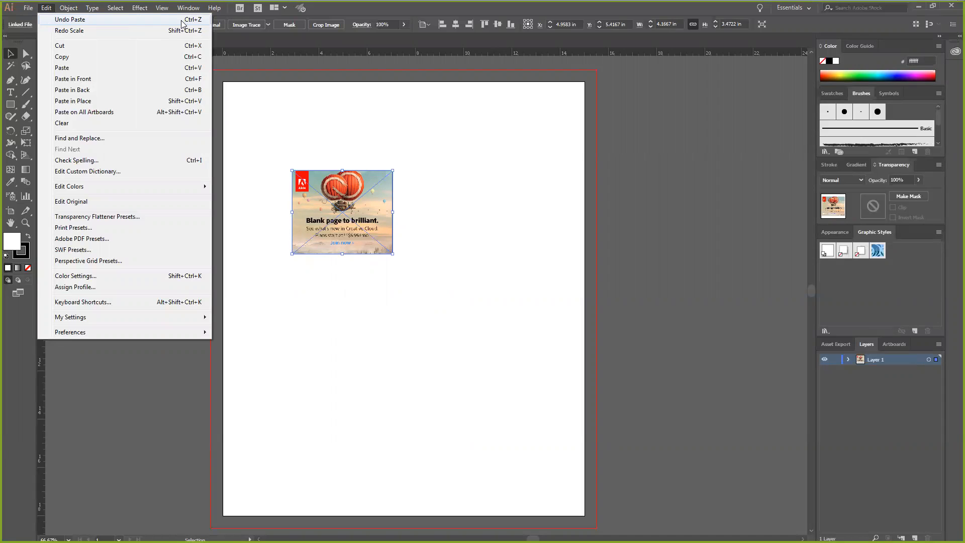
key("Escape")
left_click(206, 10)
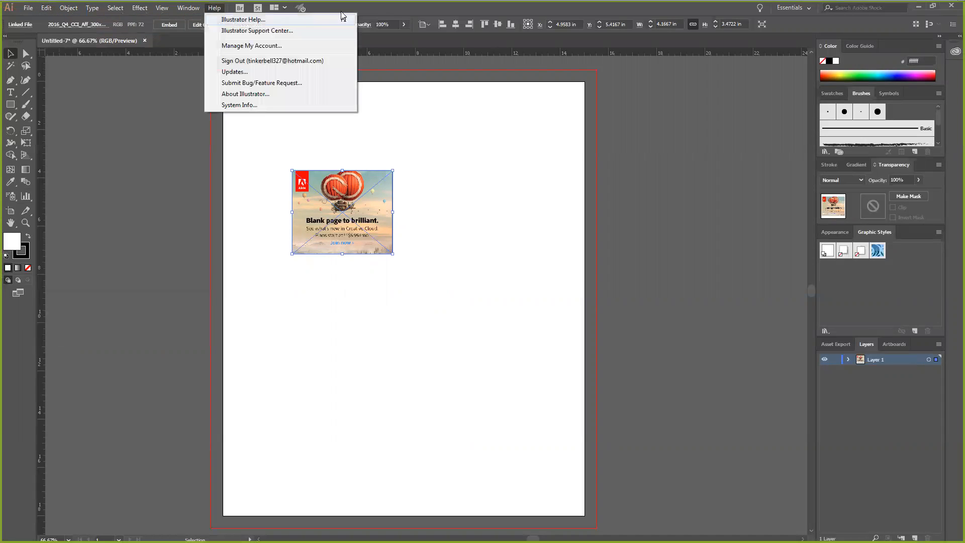
left_click(362, 8)
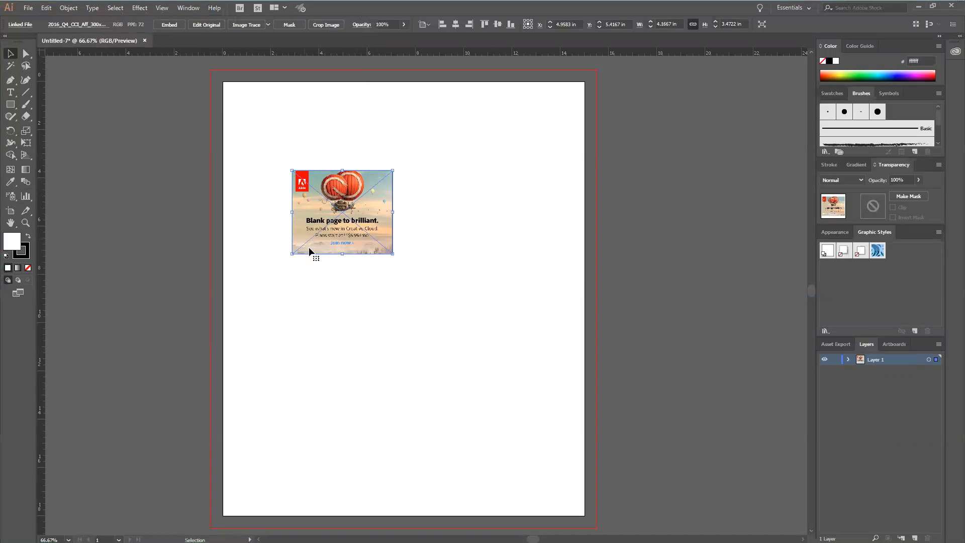
Scale the placed balloon image up proportionally to about 6.98 × 5.82 in, and deselect it
left_click(400, 300)
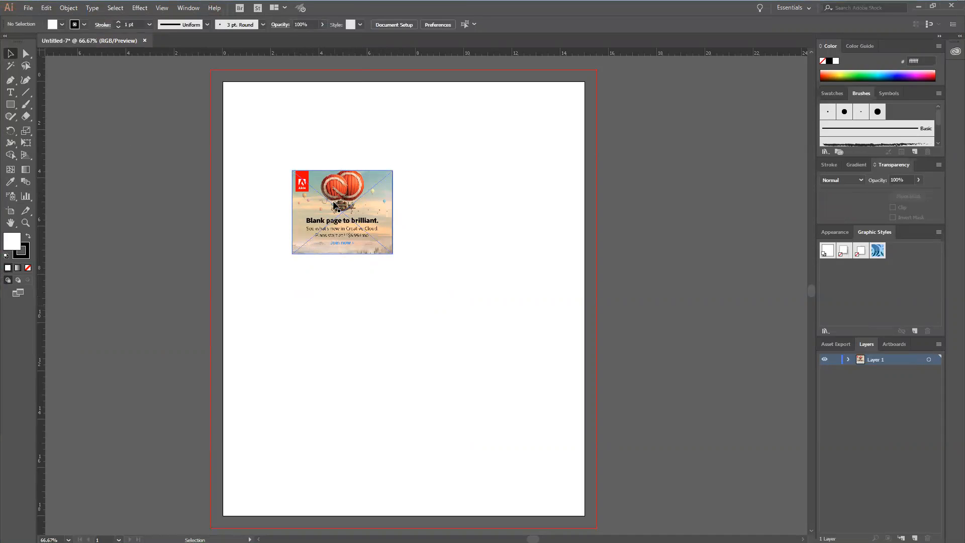
left_click(351, 237)
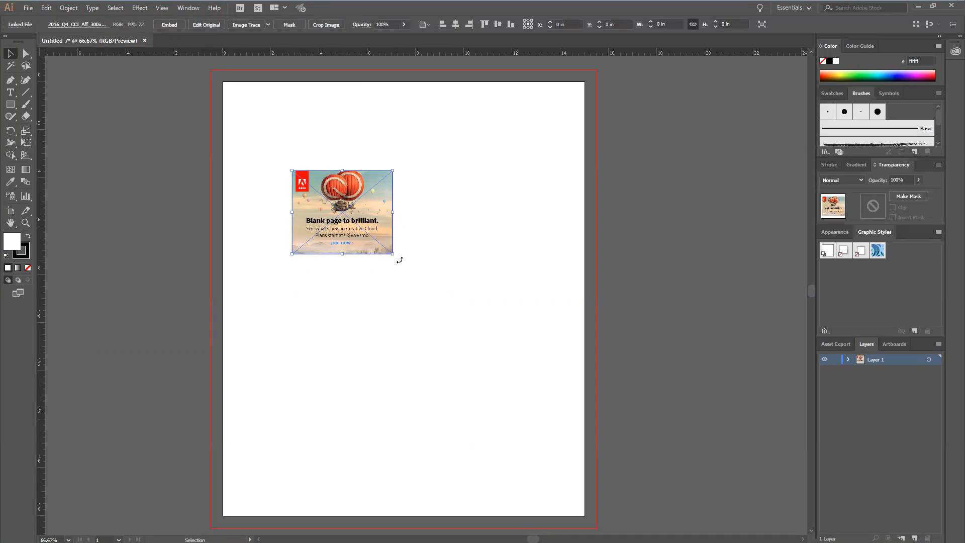
left_click_drag(393, 253, 434, 300)
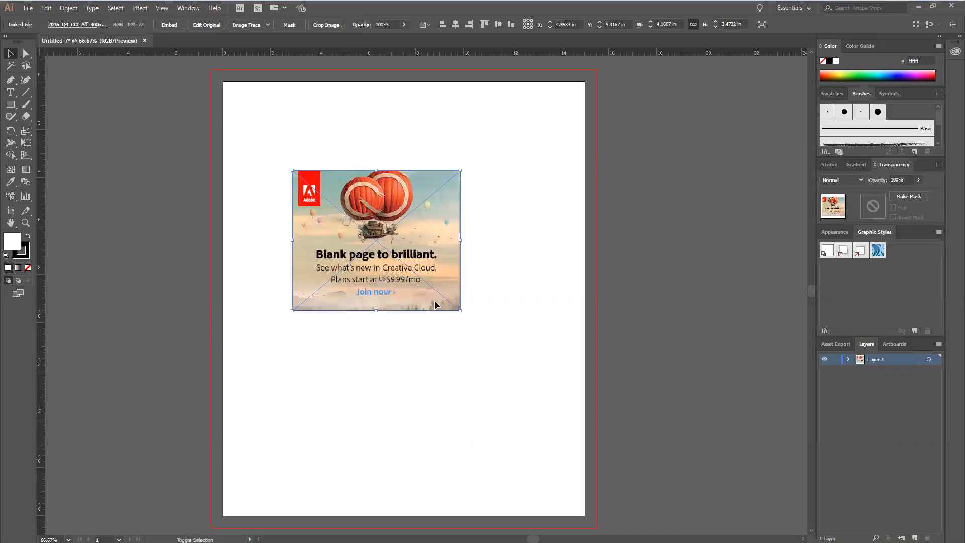
left_click(554, 234)
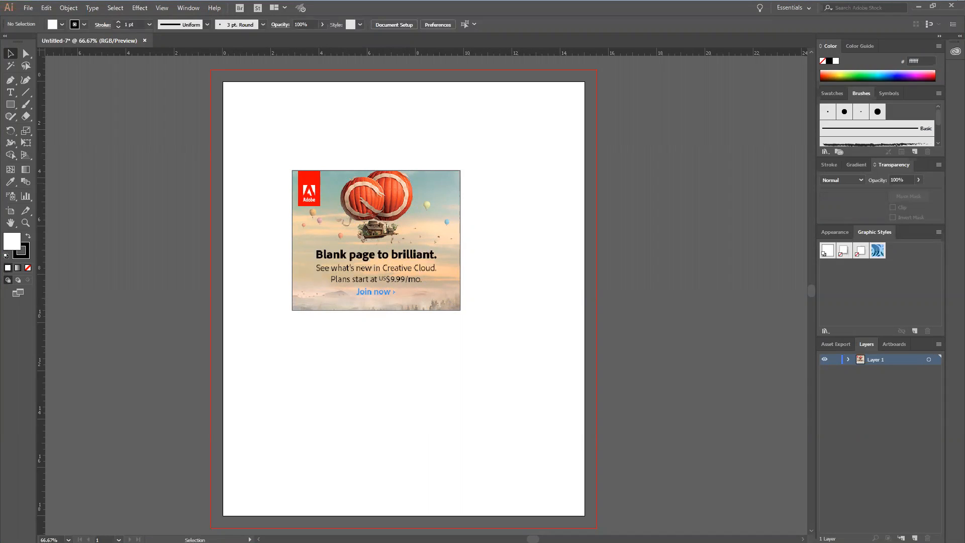
Place the "Introduction To Adobe Illustrator" banner image from the file folder into the document as a linked file
left_click_drag(557, 376, 338, 39)
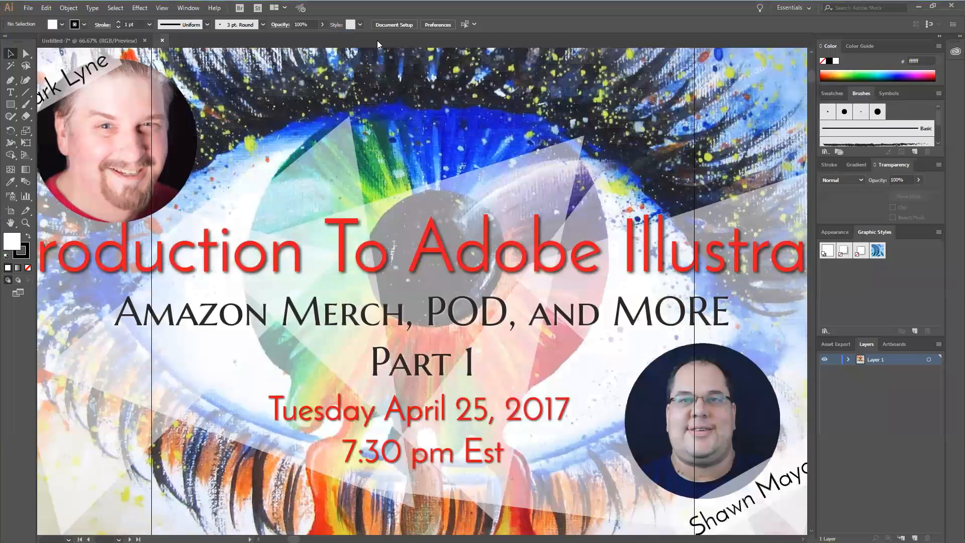
key("ctrl+w")
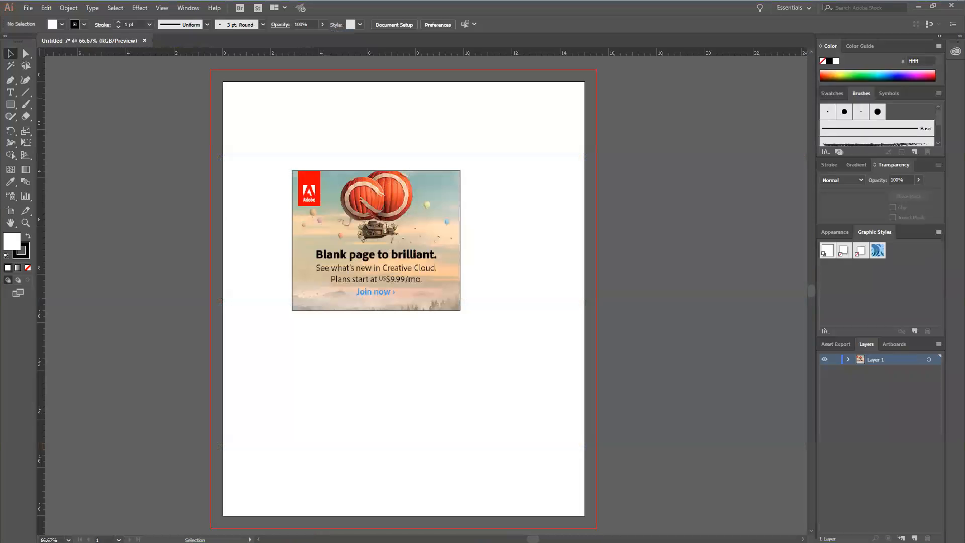
left_click_drag(359, 413, 473, 409)
left_click_drag(396, 426, 397, 427)
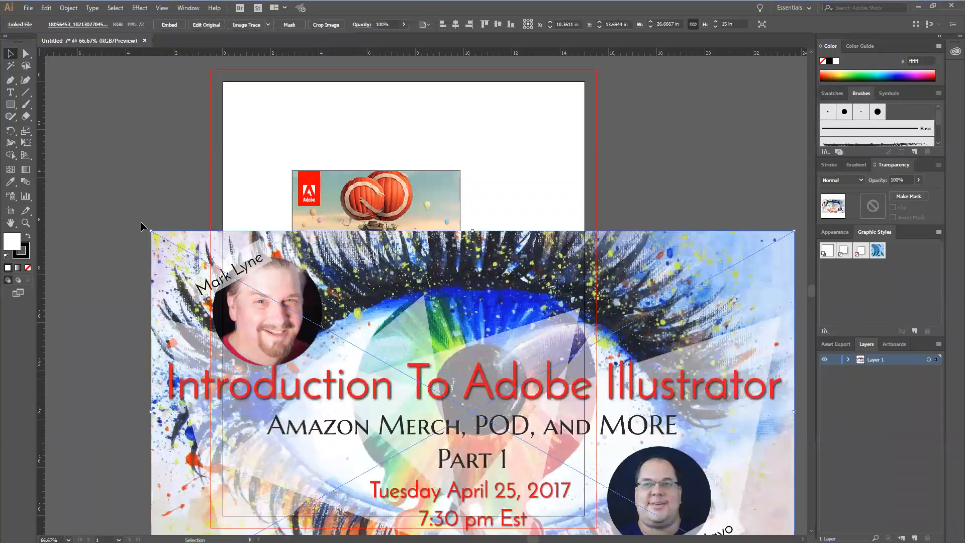
Scale the banner to about 11.9 × 6.67 in on the artboard's lower part, and center the balloon image horizontally above it
left_click_drag(149, 230, 472, 412)
left_click_drag(652, 450, 442, 354)
left_click_drag(583, 316, 550, 336)
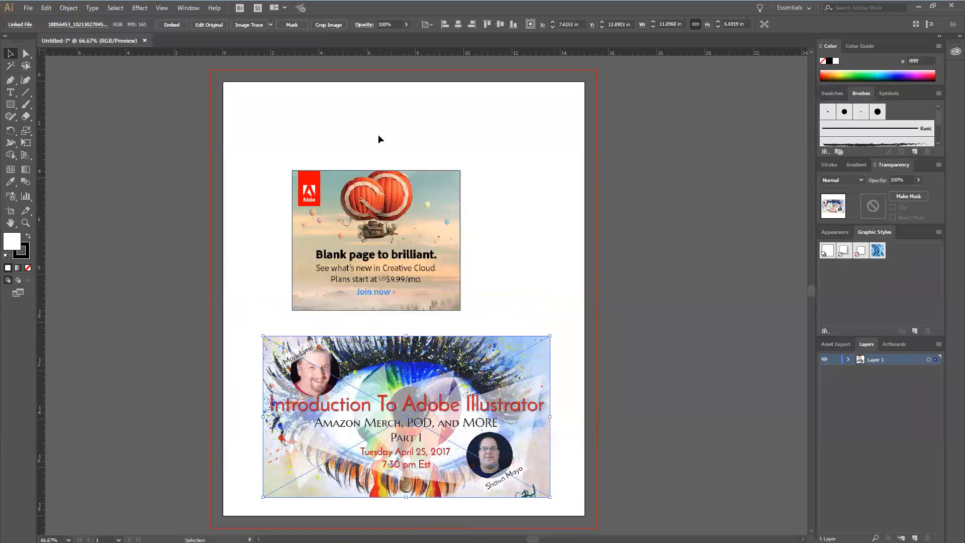
left_click_drag(358, 216, 384, 170)
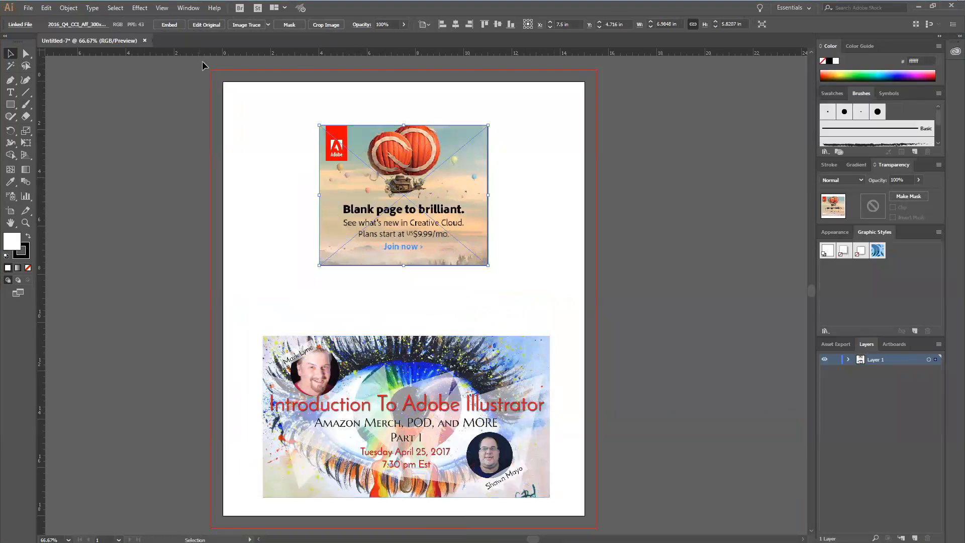
Add a horizontal and a vertical guide near the artboard's top and left edges, and check their alignment at the corner
double_click(42, 80)
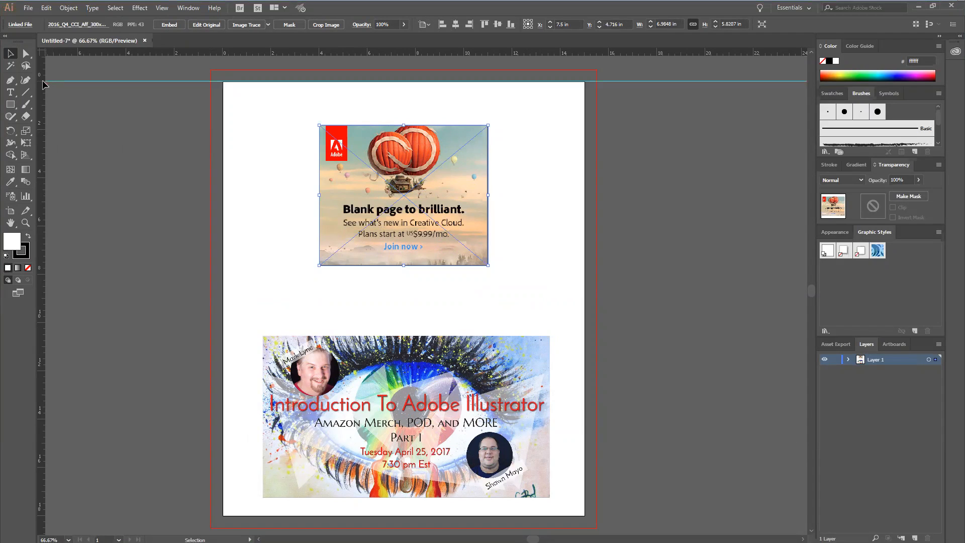
double_click(224, 53)
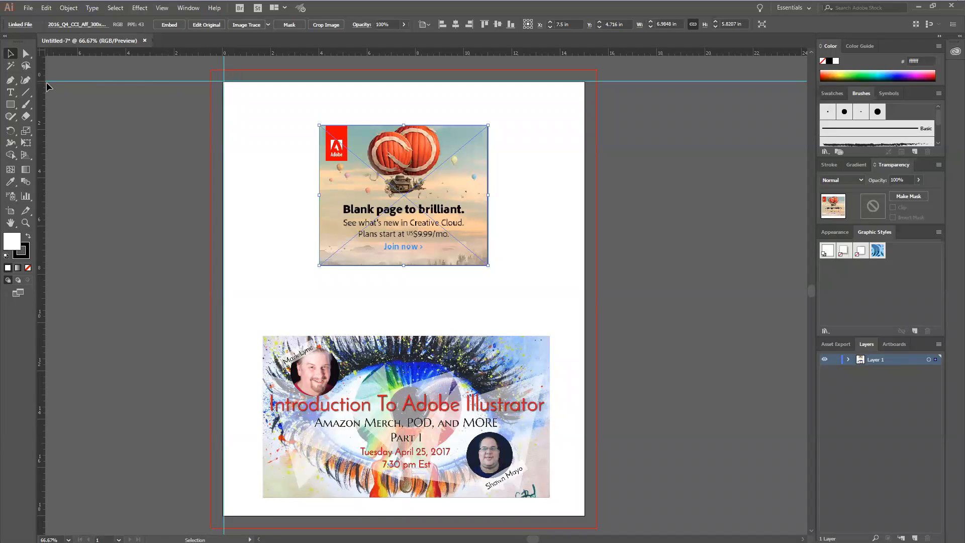
scroll(48, 84, "up", 3)
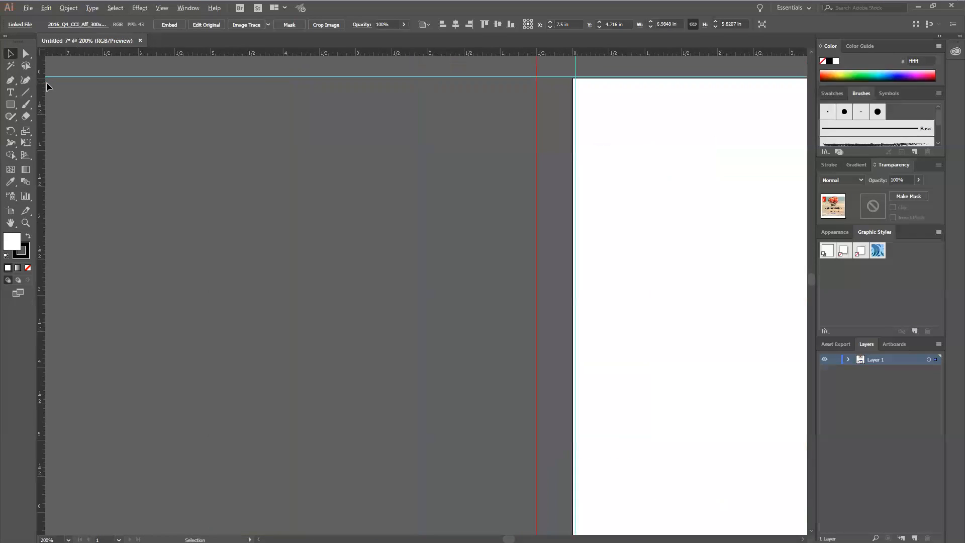
scroll(49, 75, "up", 6)
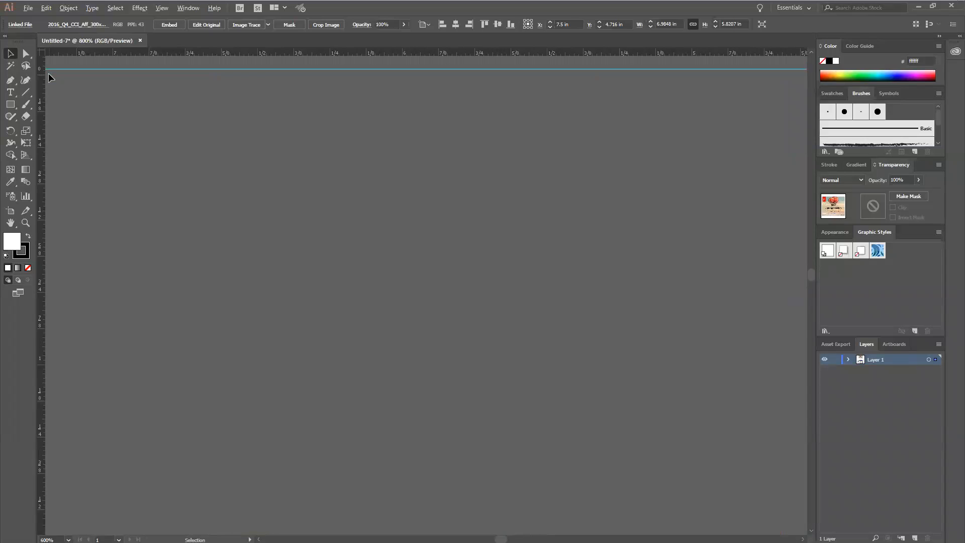
left_click_drag(67, 94, 241, 219)
left_click_drag(718, 234, 193, 250)
left_click_drag(688, 253, 245, 236)
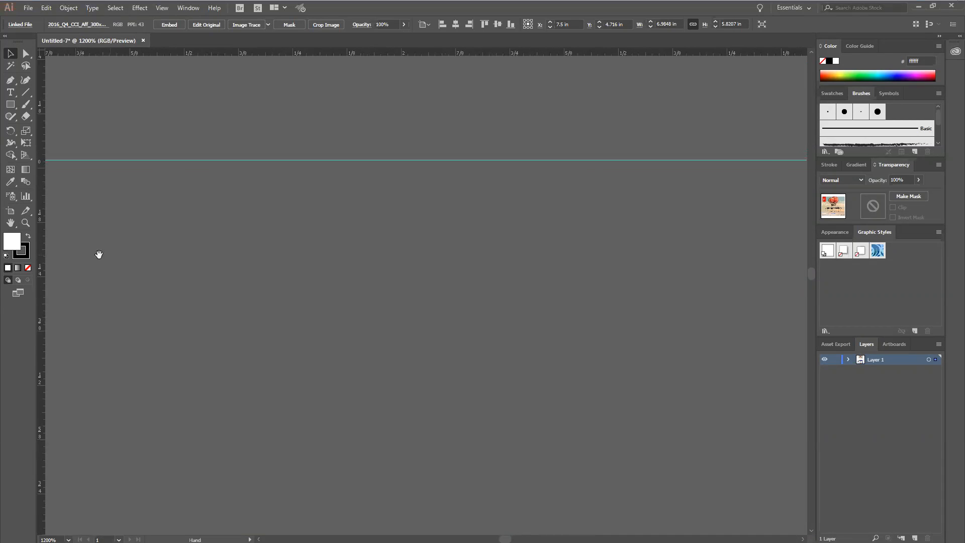
scroll(506, 265, "down", 3)
scroll(506, 264, "down", 1)
left_click_drag(635, 265, 111, 207)
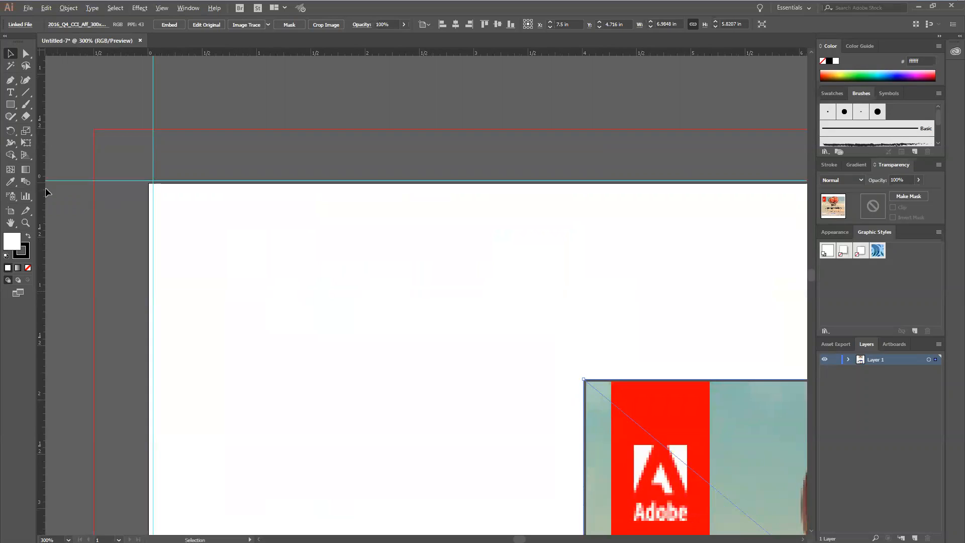
scroll(45, 188, "up", 4)
scroll(67, 158, "up", 1)
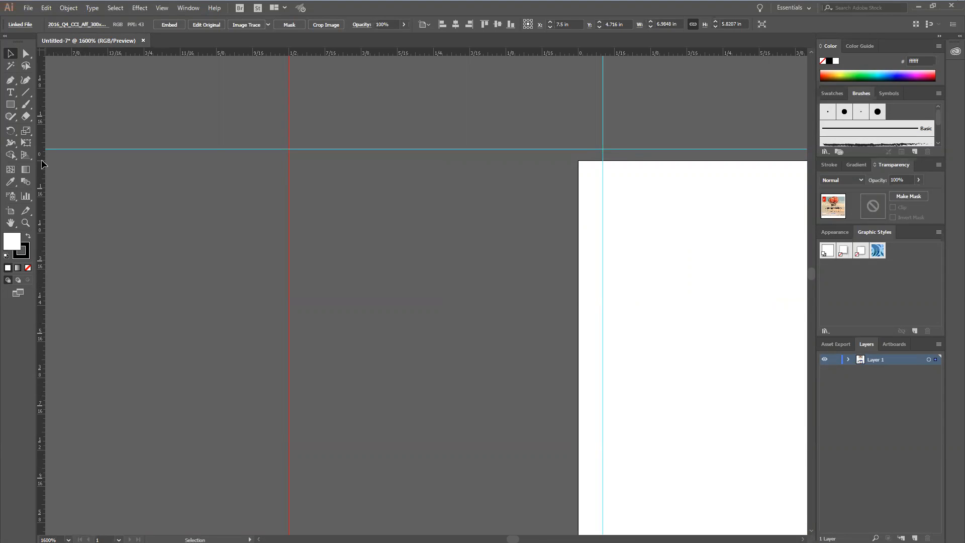
Add a second horizontal and vertical guide aligned exactly with the artboard's top and left edges
left_click(195, 8)
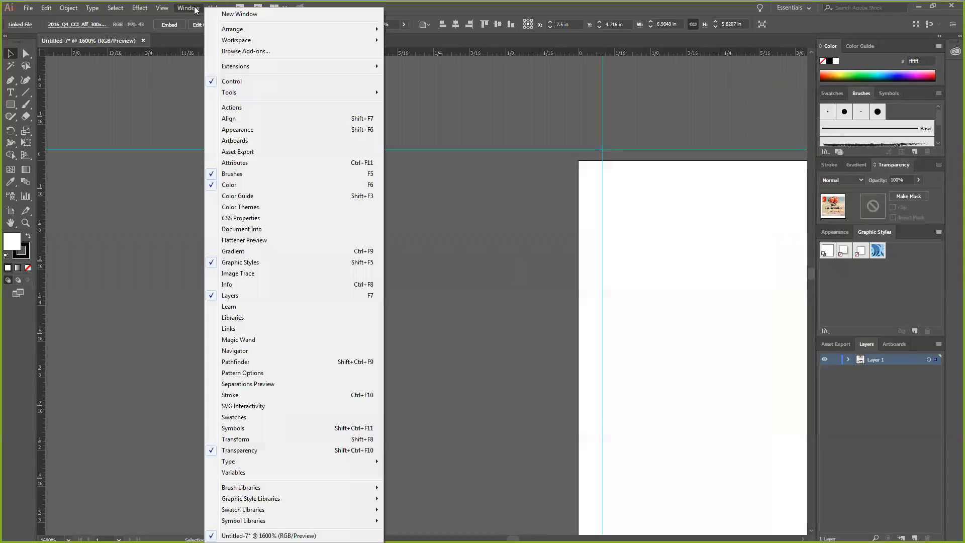
mouse_move(162, 9)
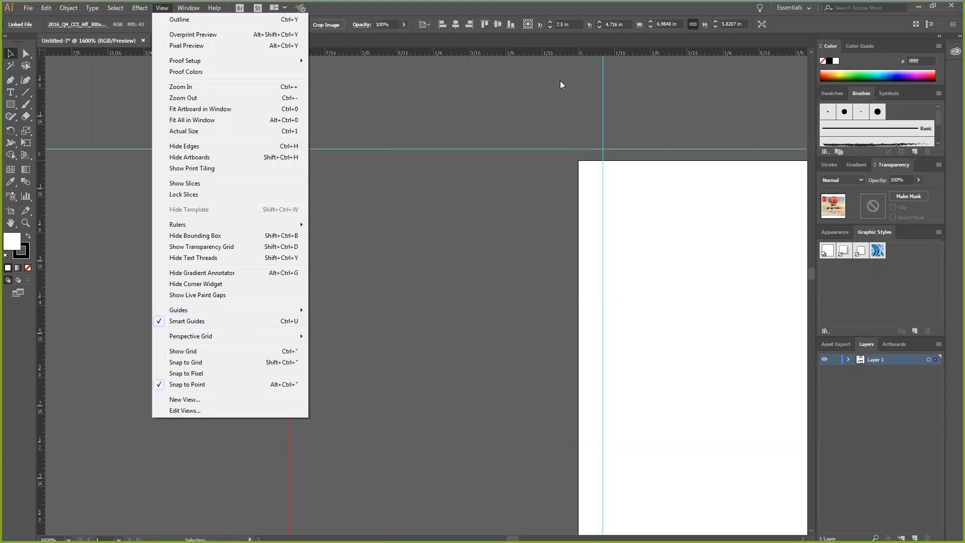
left_click(41, 160)
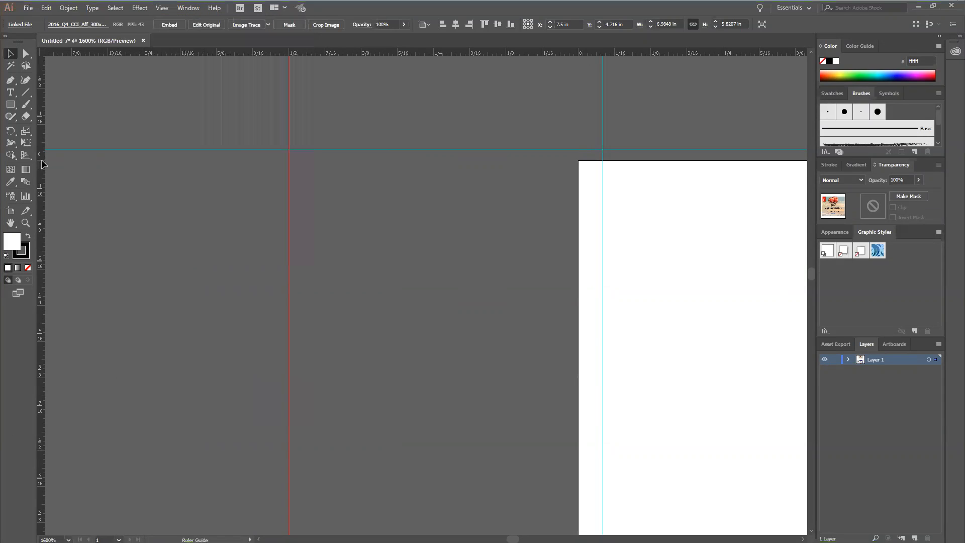
left_click_drag(42, 163, 211, 161)
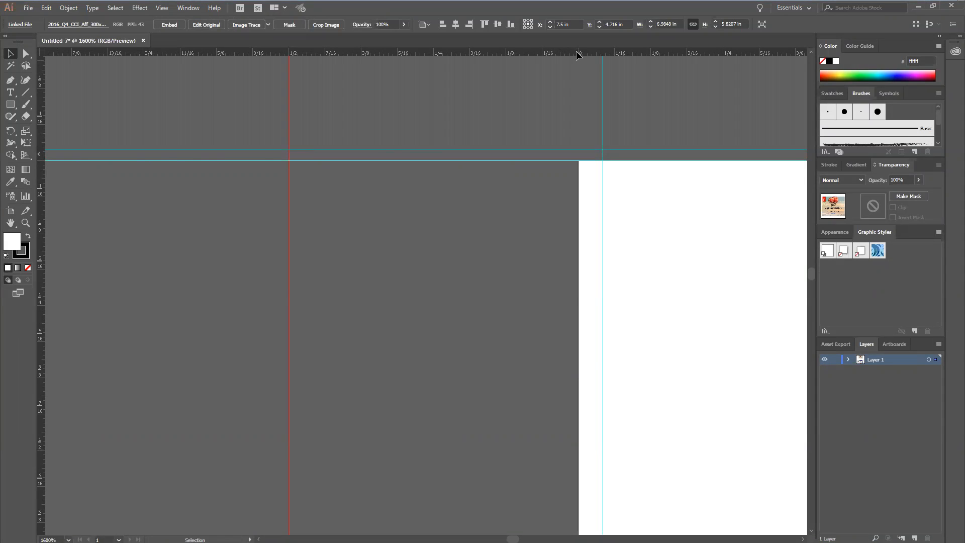
left_click_drag(578, 55, 580, 161)
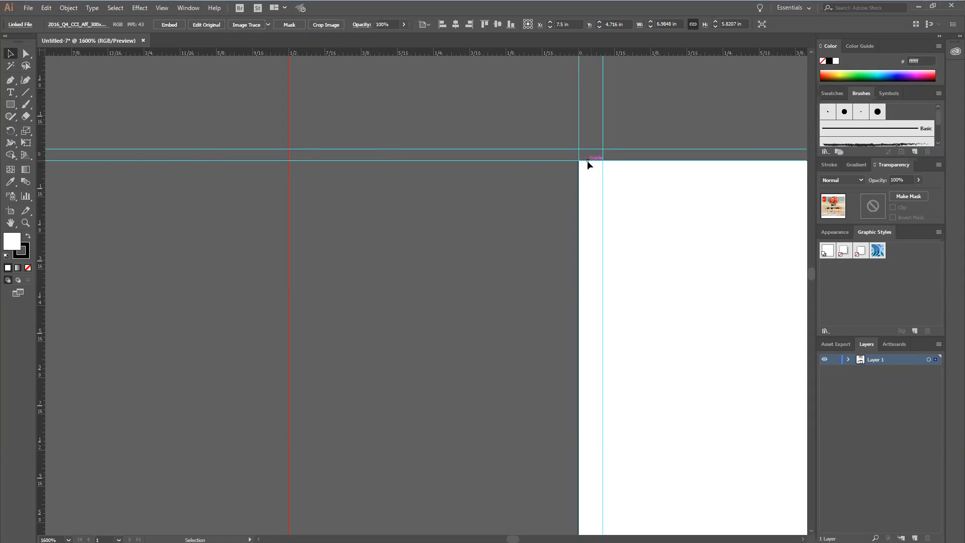
Check the new guides closely at the artboard corner, and clear all guides from the document
scroll(587, 161, "up", 2)
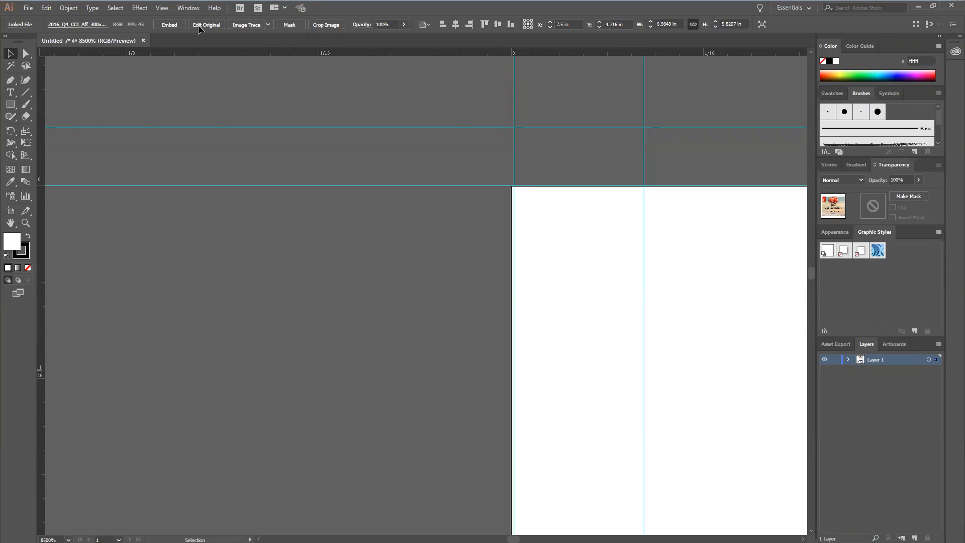
left_click(168, 7)
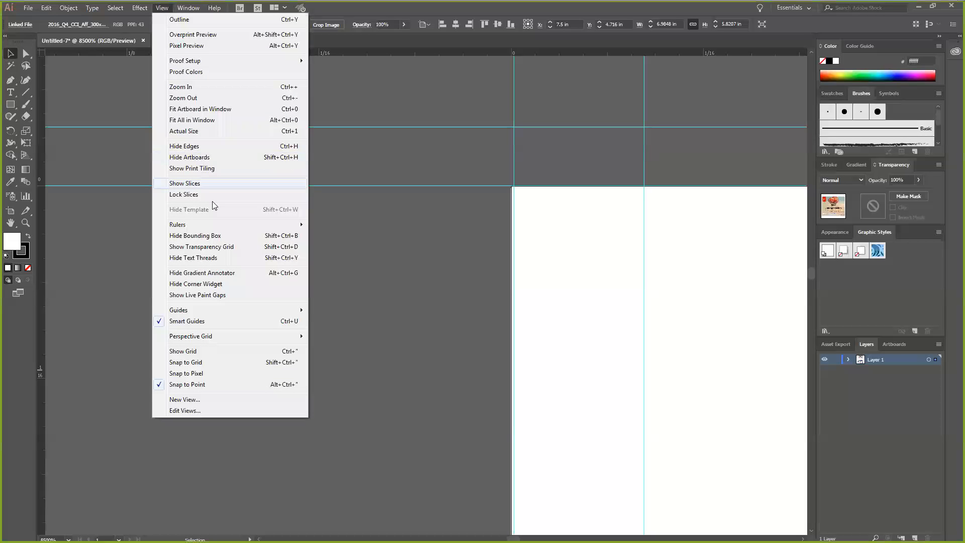
mouse_move(206, 310)
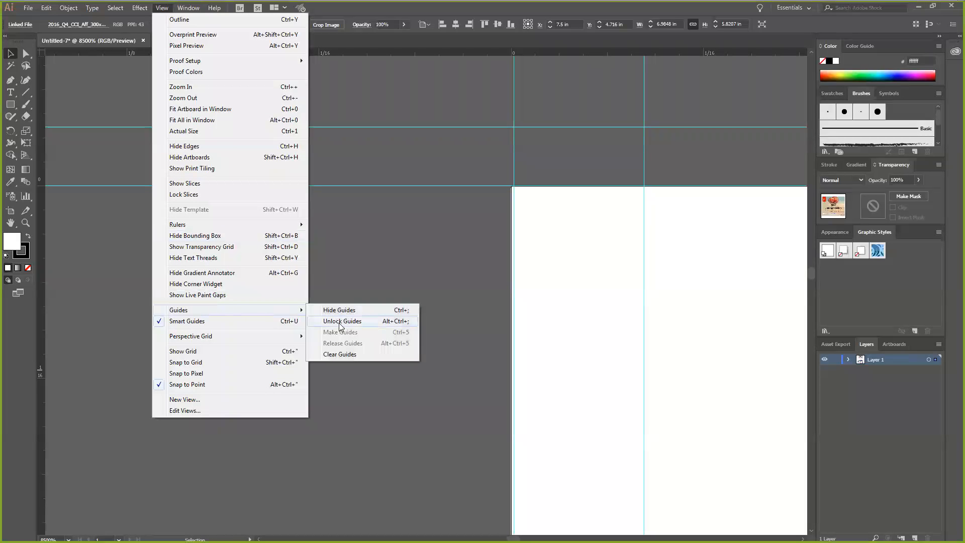
left_click(340, 354)
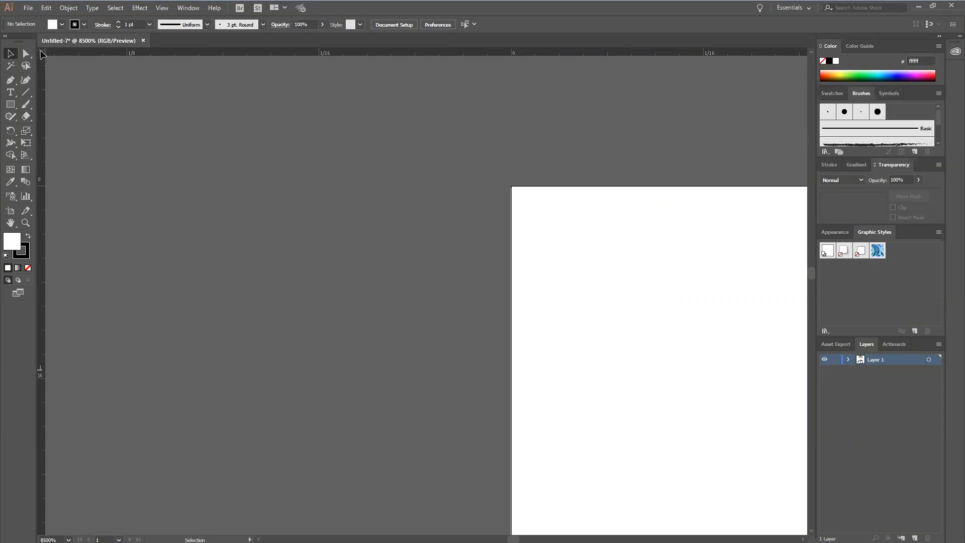
Move the ruler origin just inside the artboard's upper-left corner, and add a vertical and a horizontal guide at its zero marks
left_click_drag(41, 51, 656, 276)
double_click(656, 54)
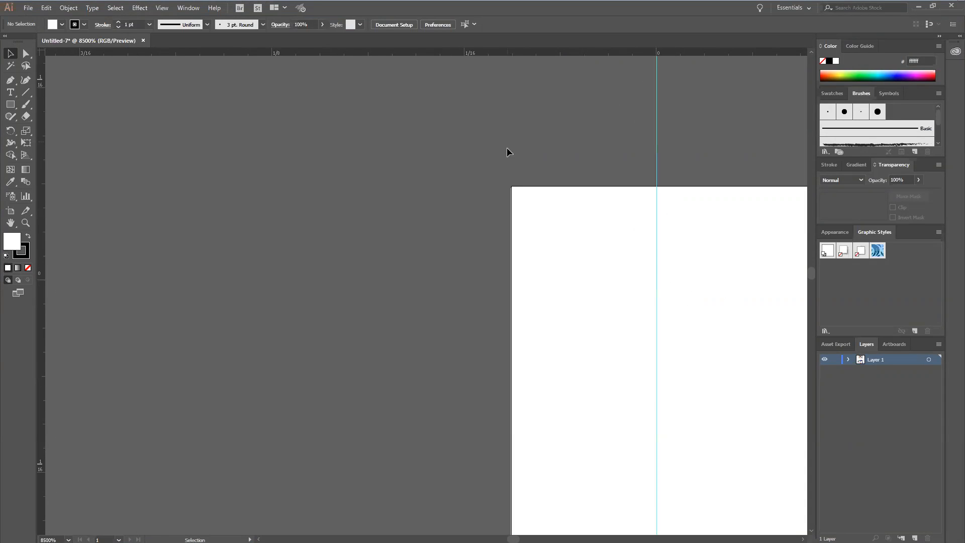
double_click(42, 278)
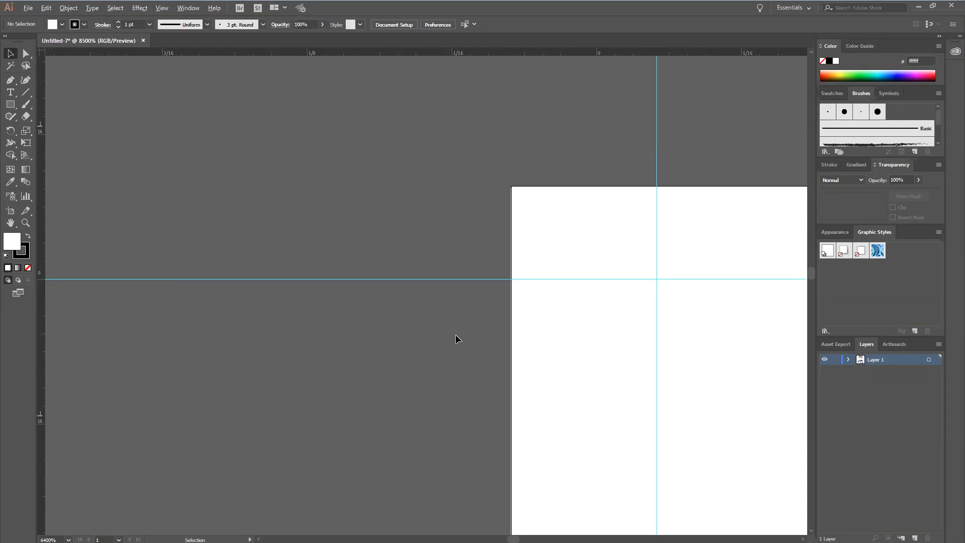
Add a horizontal guide about 8 in down the artboard, between the two images, and a vertical guide through its horizontal center
scroll(458, 333, "down", 8)
scroll(619, 366, "down", 4)
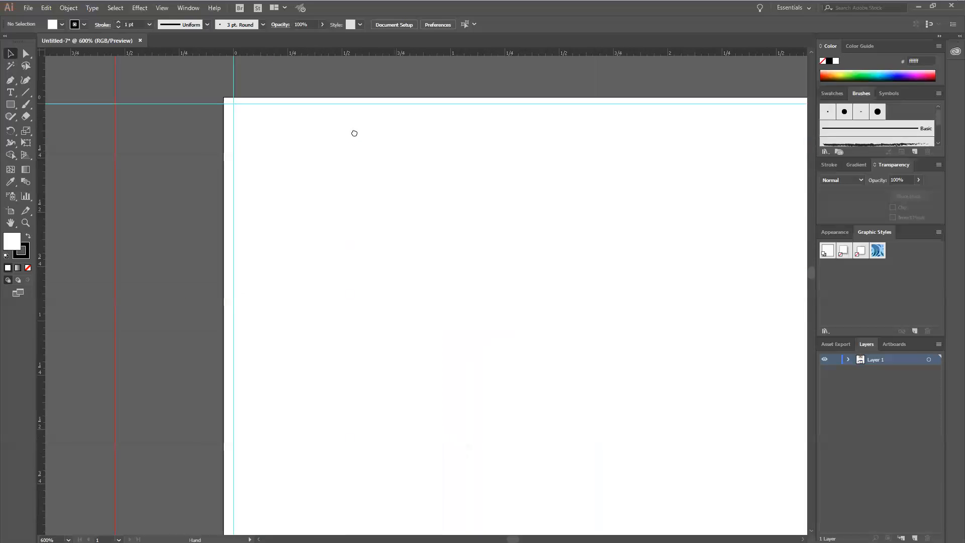
scroll(348, 282, "down", 2)
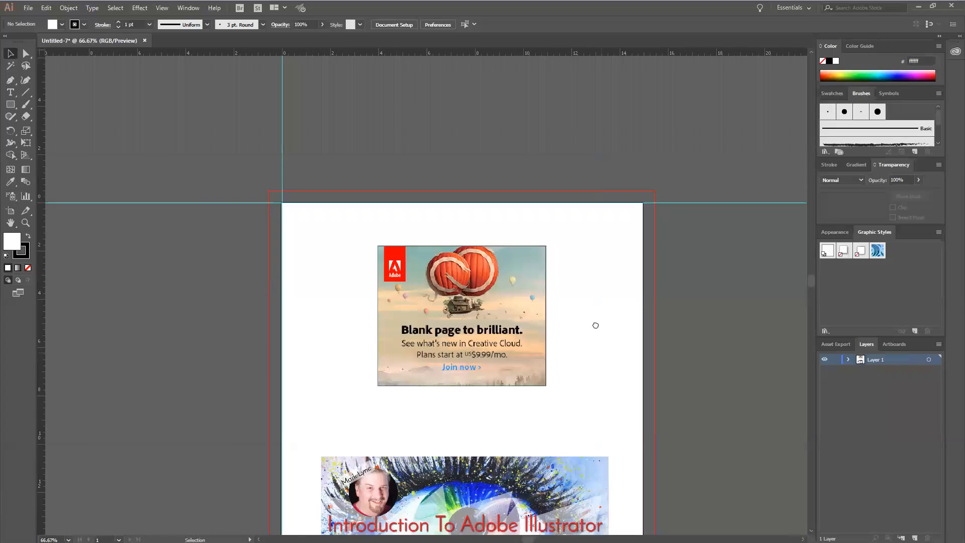
scroll(577, 233, "down", 3)
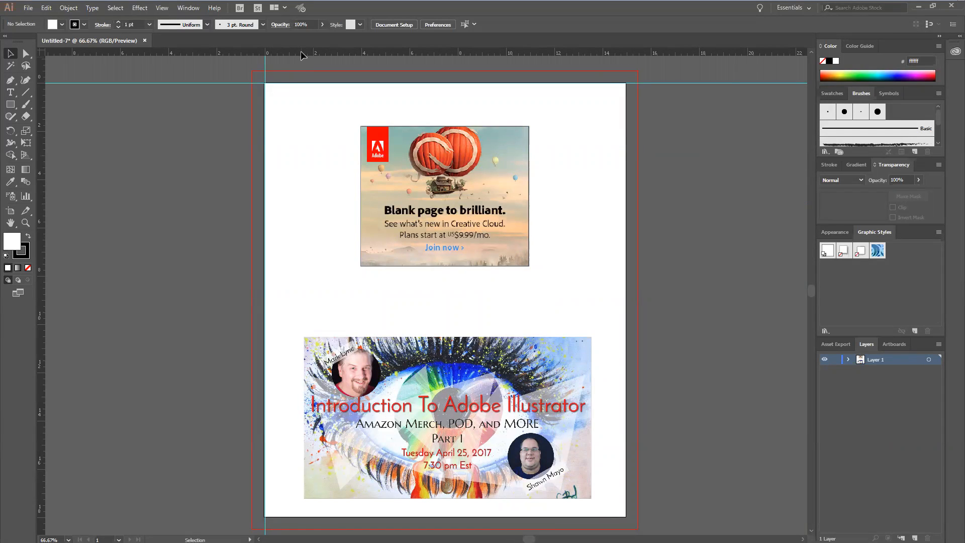
left_click_drag(300, 53, 281, 278)
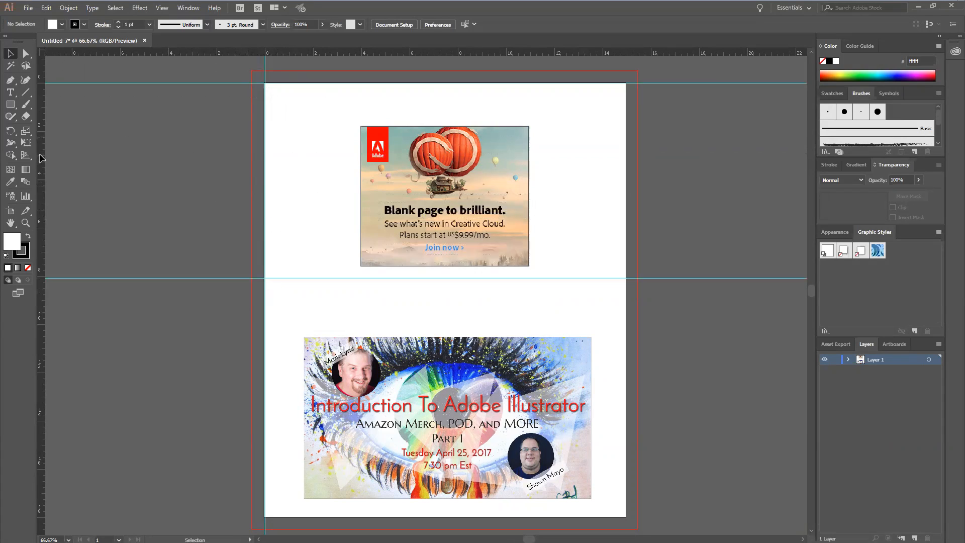
left_click_drag(147, 164, 444, 188)
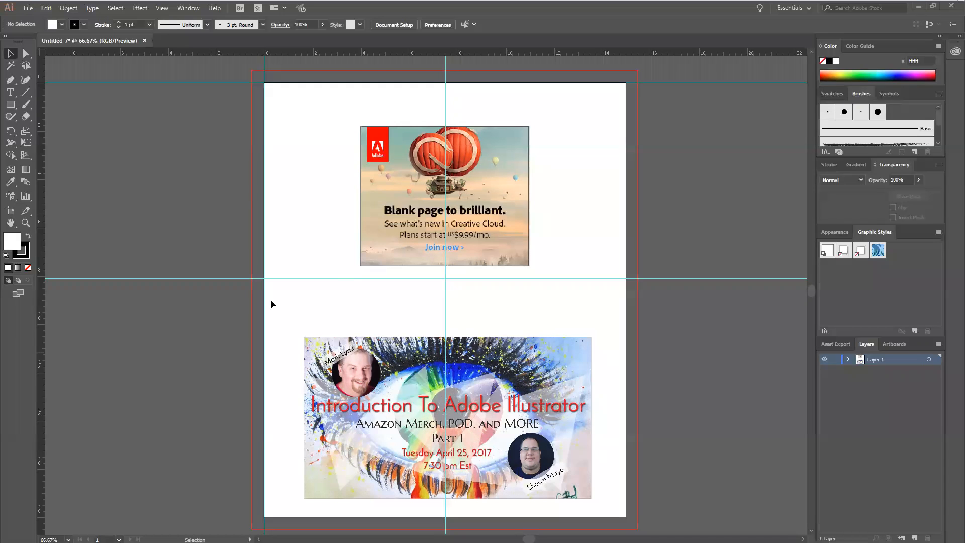
left_click_drag(388, 208, 327, 348)
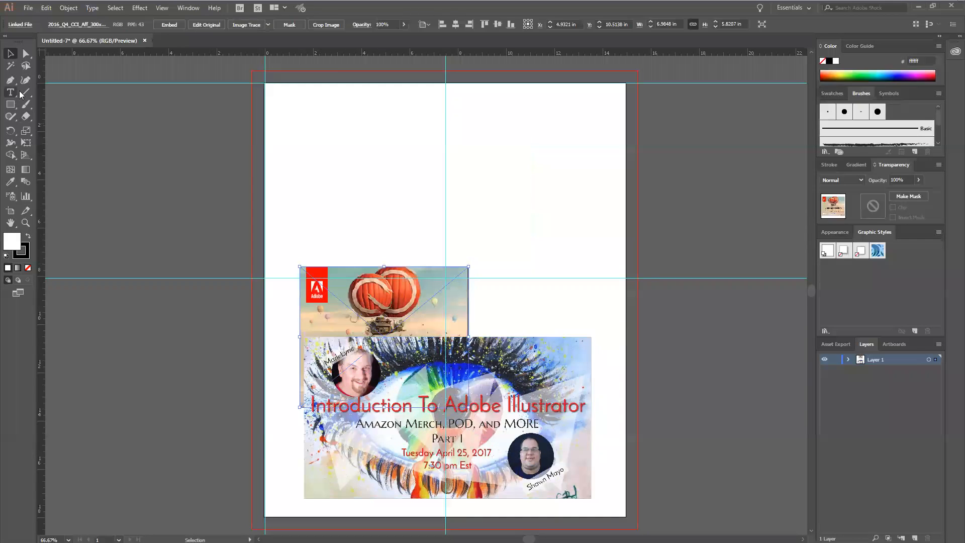
left_click(13, 93)
left_click_drag(297, 102, 595, 207)
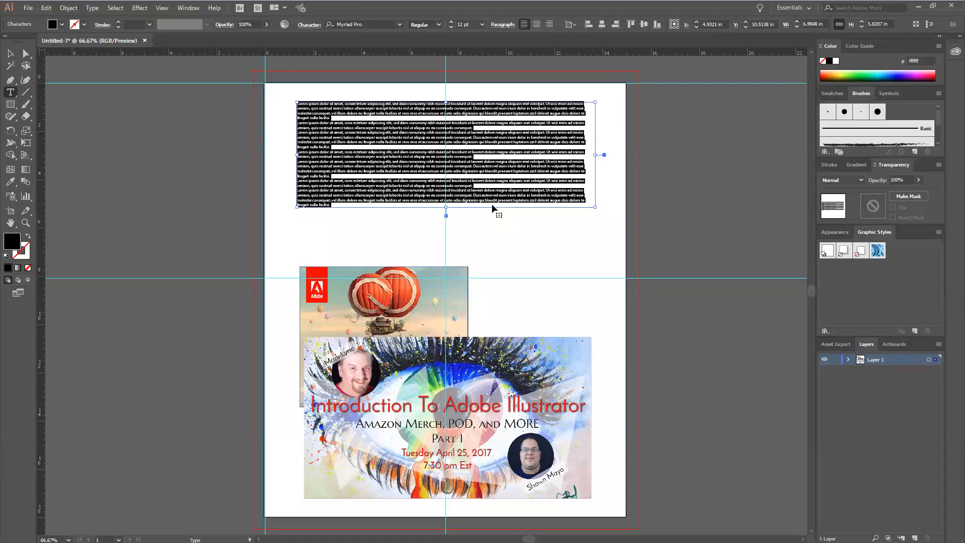
type("https://www.facebook.com/groups/PODmaster/")
key("ctrl+a")
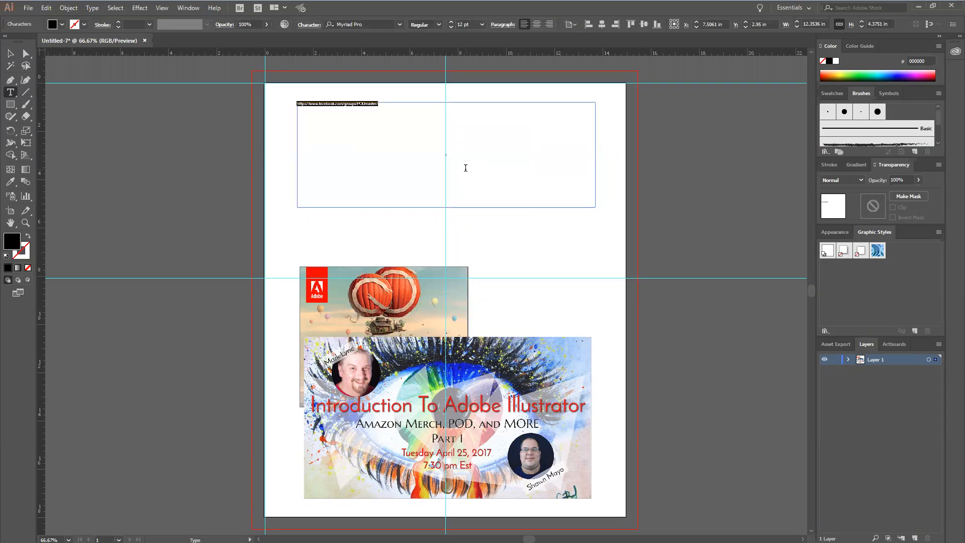
Set the font size of the Facebook link in the text box to 36 pt
left_click(482, 25)
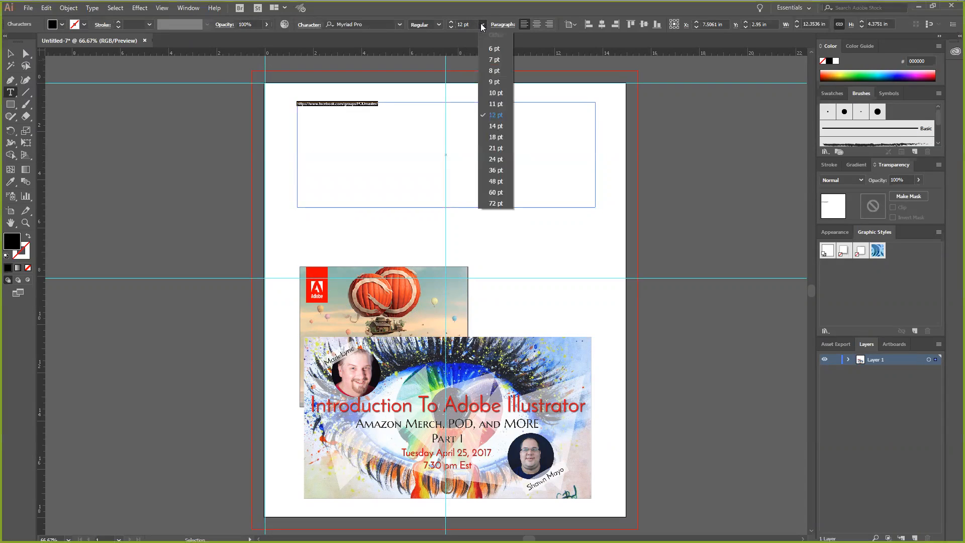
left_click(493, 171)
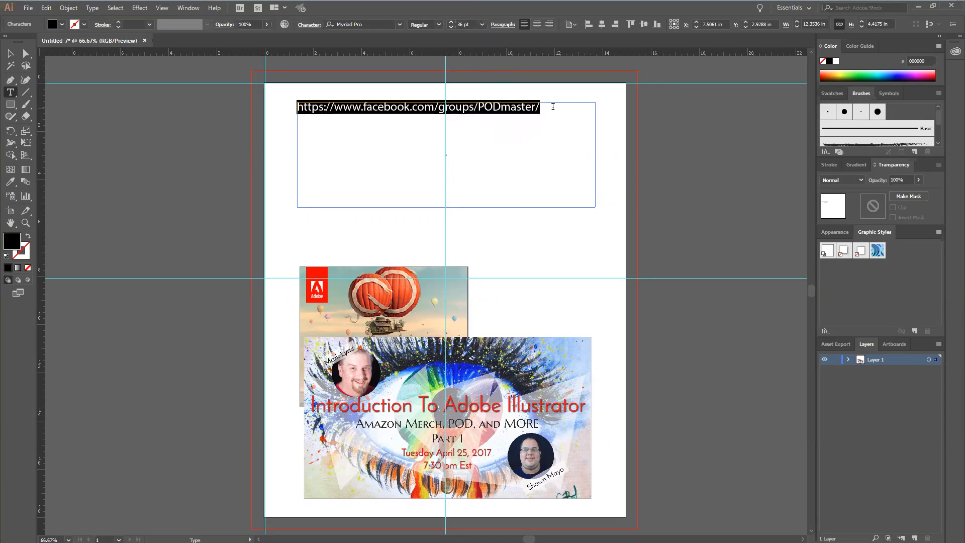
left_click(572, 144)
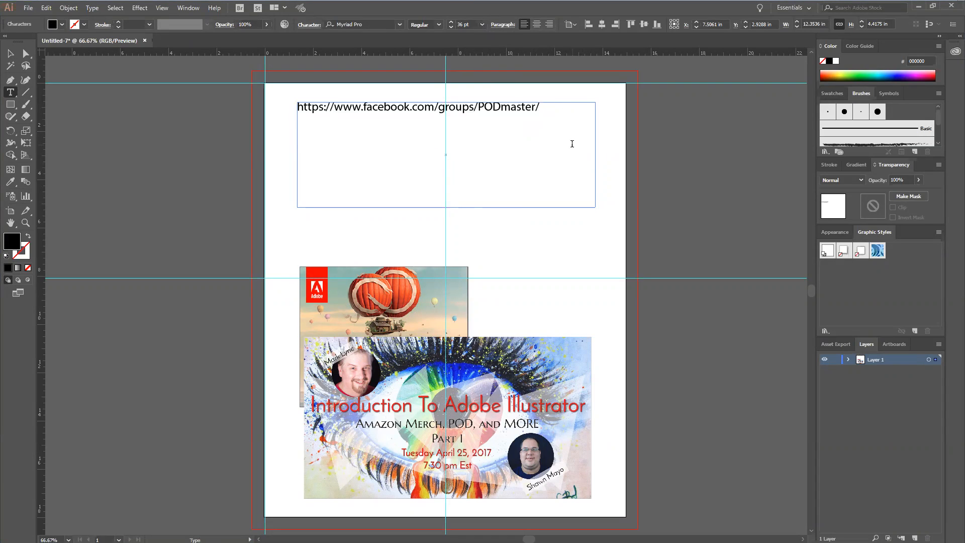
key("Escape")
left_click(489, 168)
double_click(489, 161)
type("https://www.facebook.com/groups/photoshopandillustratorsorcery/")
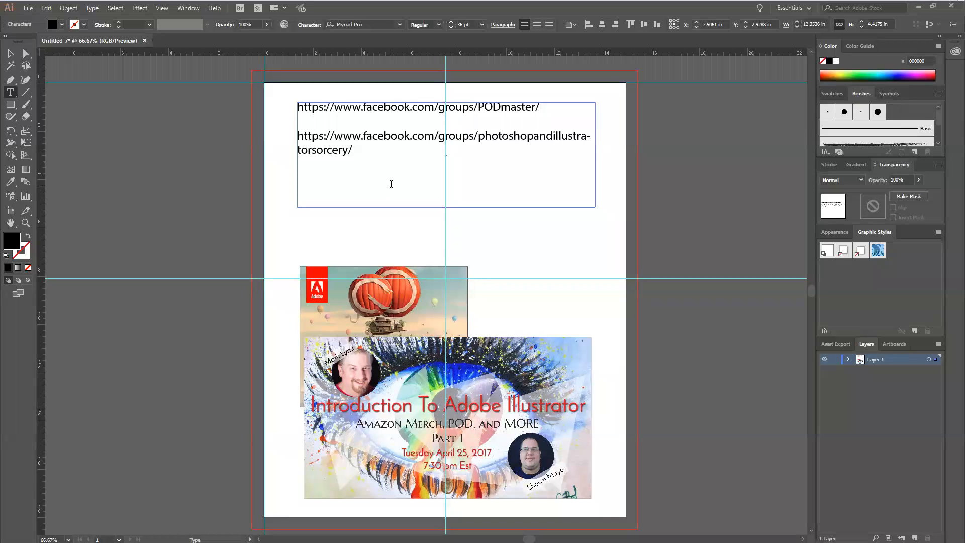
type("https://www.youtube.com/watch?v=NUM05N795Dk")
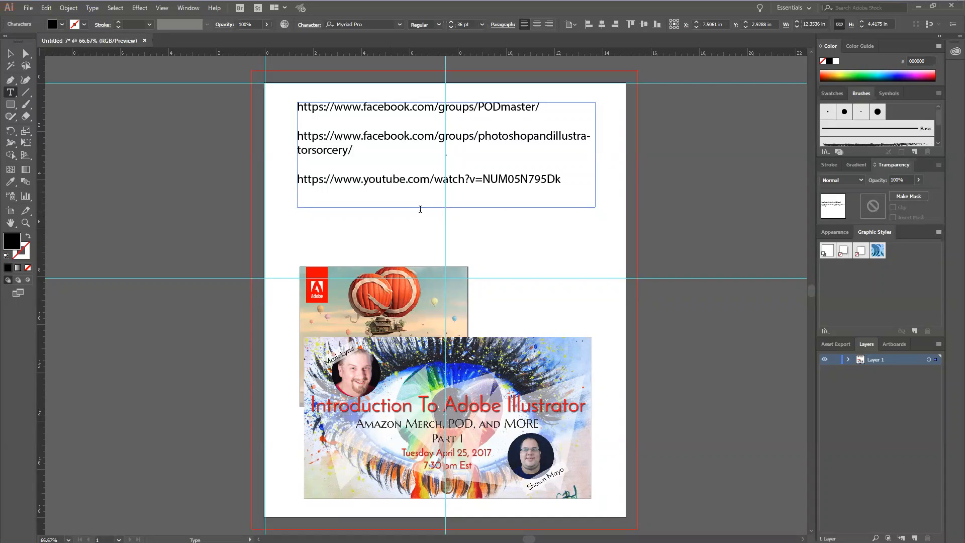
Insert a letter v after the N in the YouTube link, remove it, and leave text editing
left_click(490, 180)
type("v")
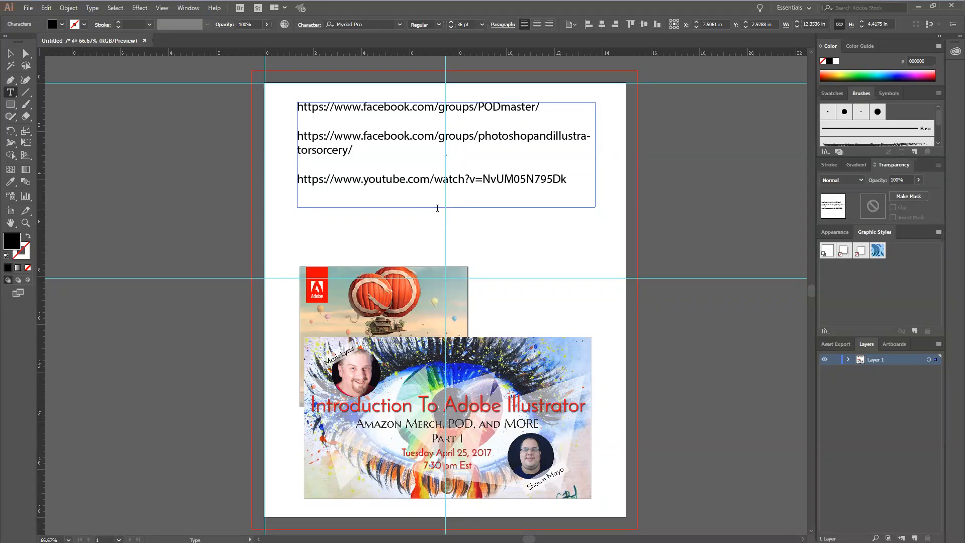
key("BackSpace")
left_click(10, 54)
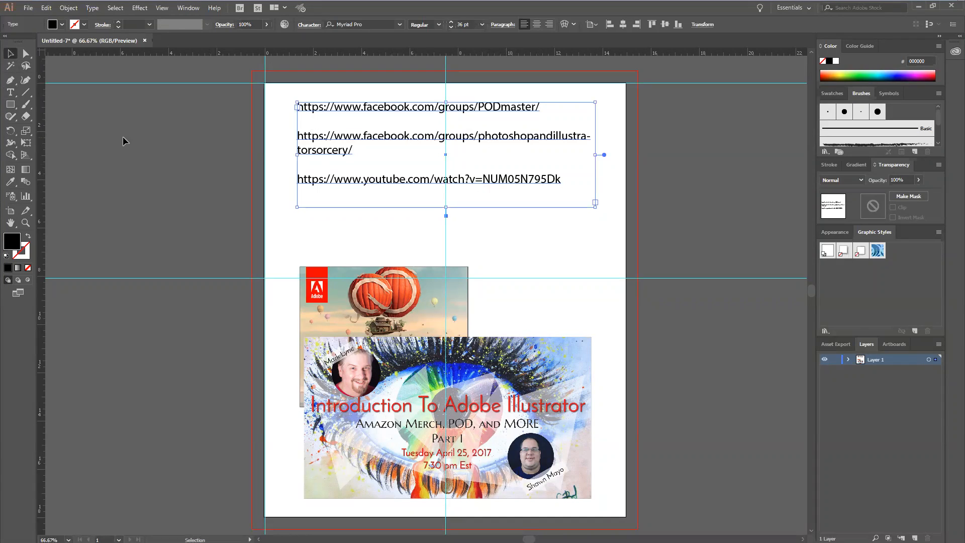
left_click(10, 92)
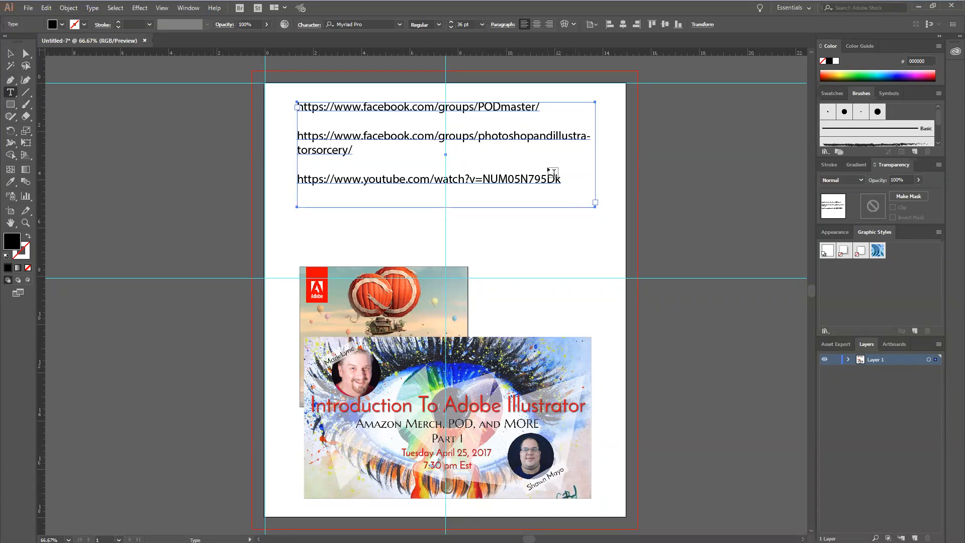
left_click(561, 179)
key("Escape")
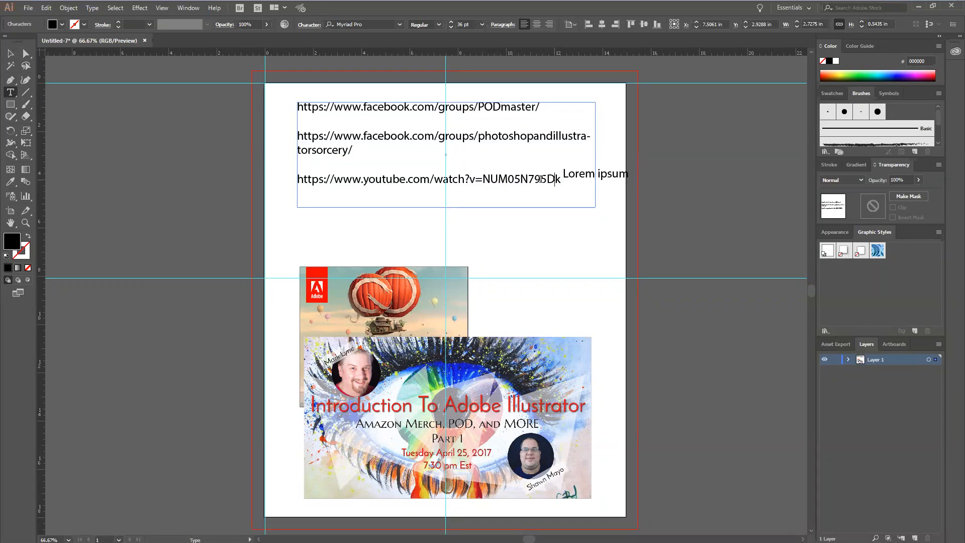
key("v")
left_click(618, 175)
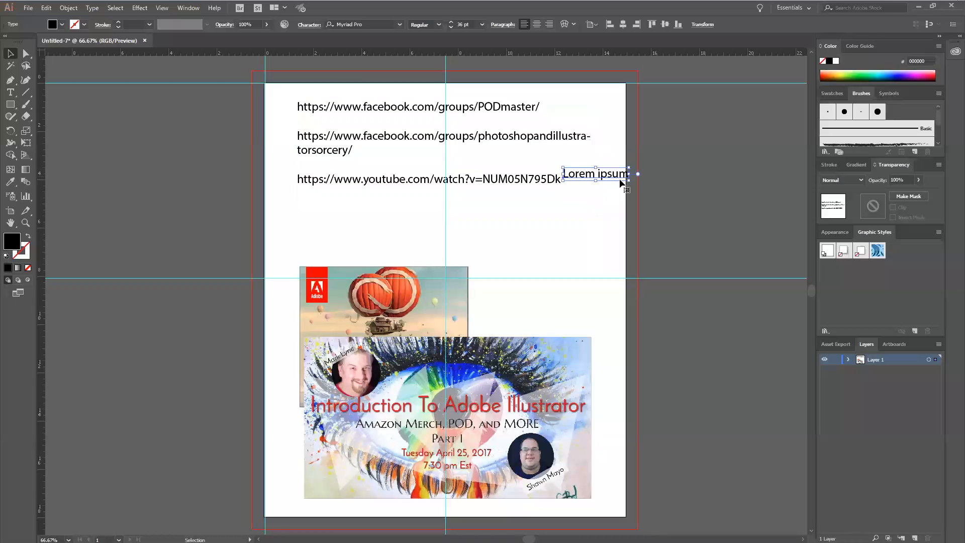
key("Delete")
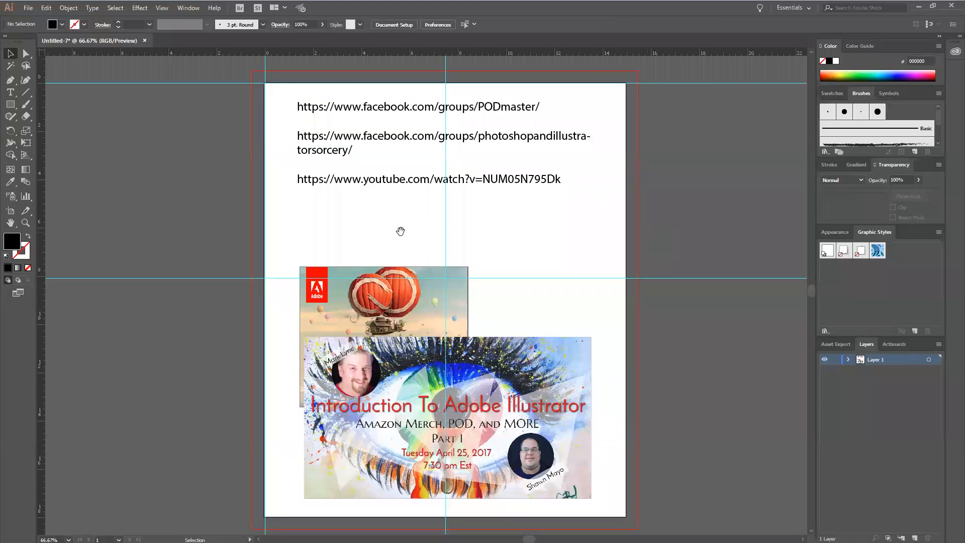
Try to pan the view while editing inside the word youtube in the YouTube link, and remove the spaces this inserts
left_click_drag(374, 222, 347, 186)
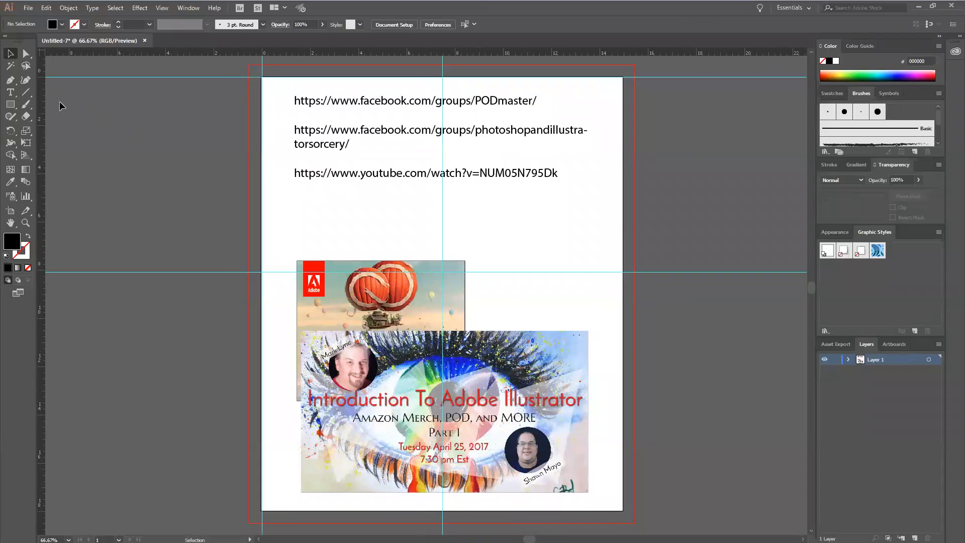
left_click(10, 92)
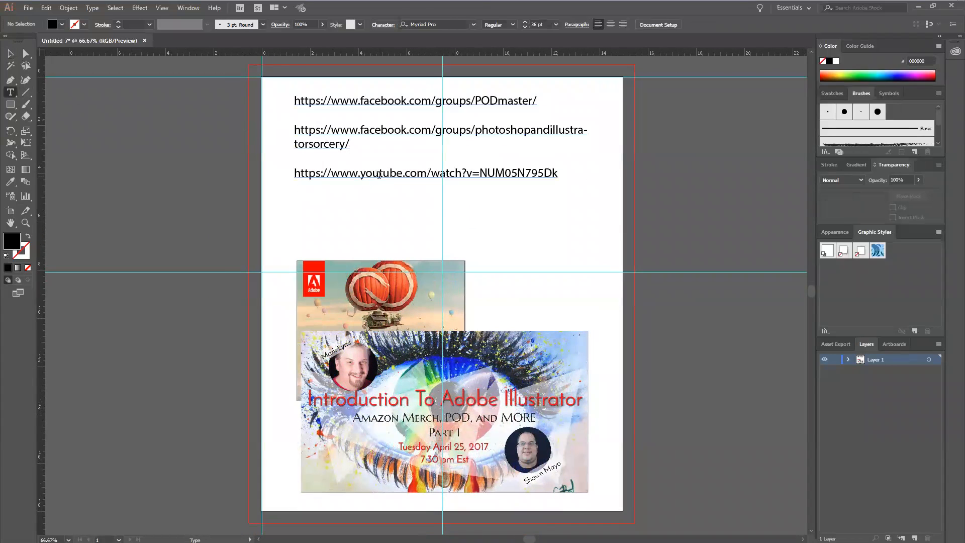
left_click(378, 174)
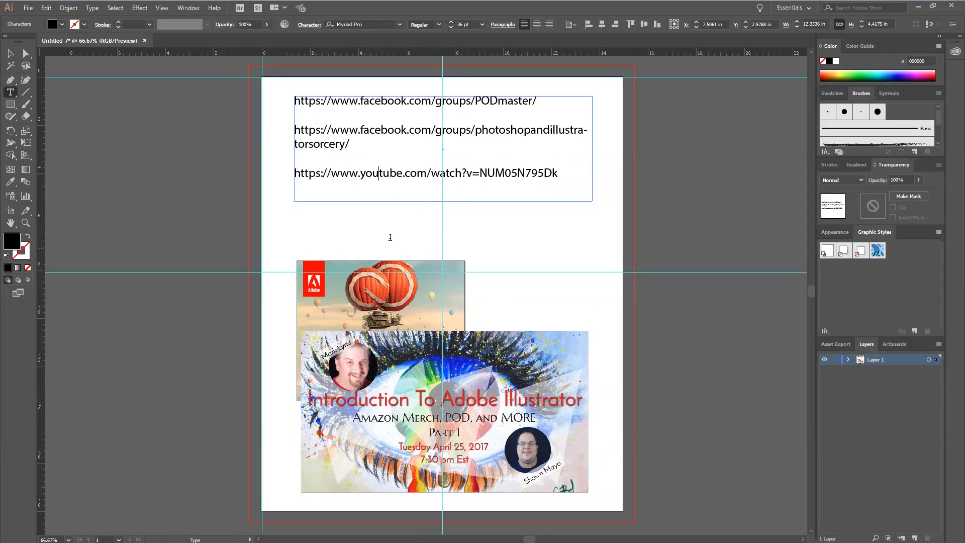
key("Delete")
key("Delete")
key("Delete")
key("Delete")
key("Delete")
key("Delete")
key("Delete")
key("Delete")
key("Delete")
key("Delete")
key("Delete")
key("Delete")
key("Delete")
key("Delete")
key("Delete")
key("Delete")
key("Delete")
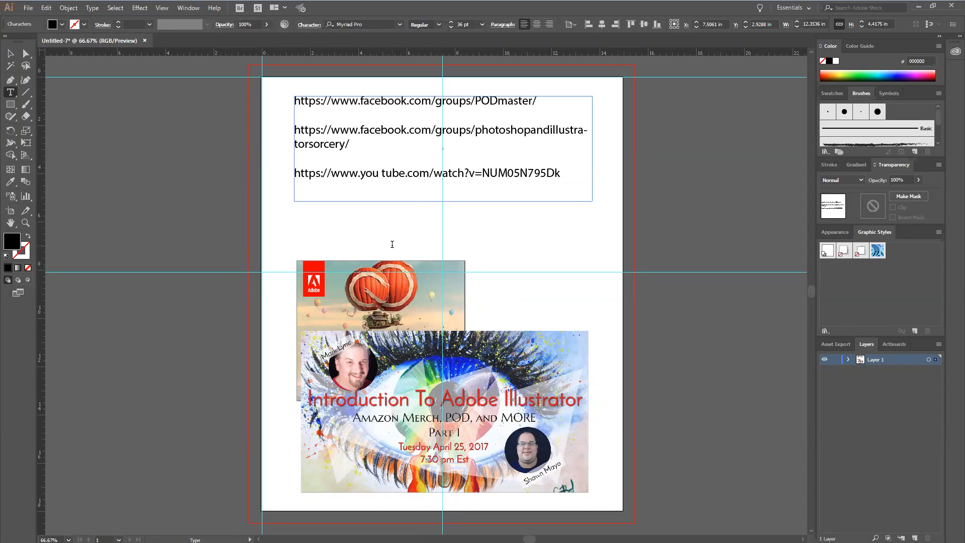
key("Return")
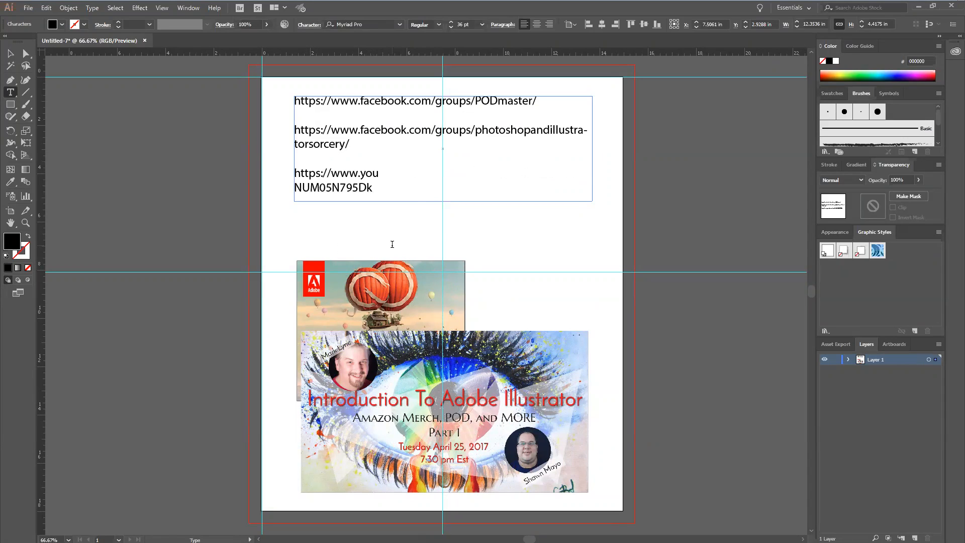
key("ctrl+z")
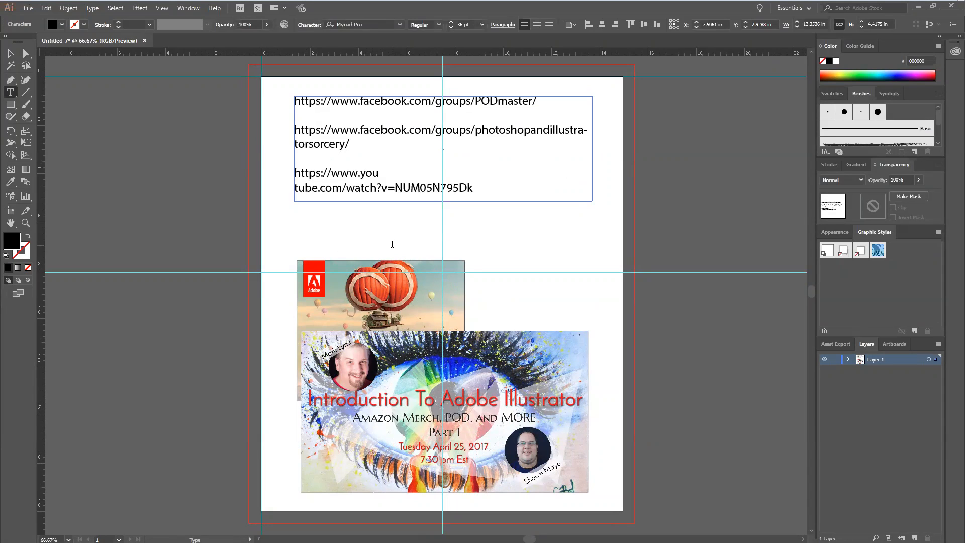
key("BackSpace")
key("BackSpace")
key("BackSpace")
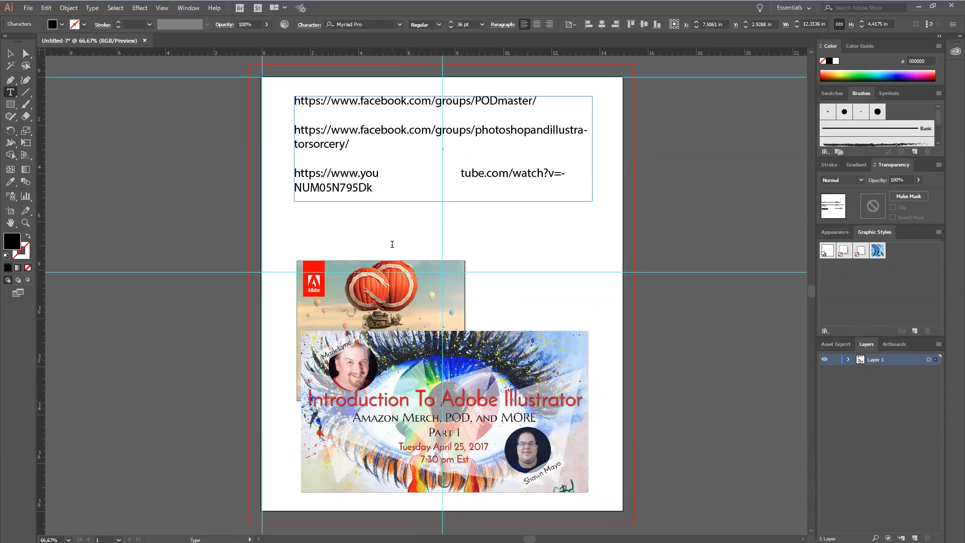
key("ctrl+shift+Left")
key("shift+Right")
key("shift+Right")
key("shift+Right")
key("BackSpace")
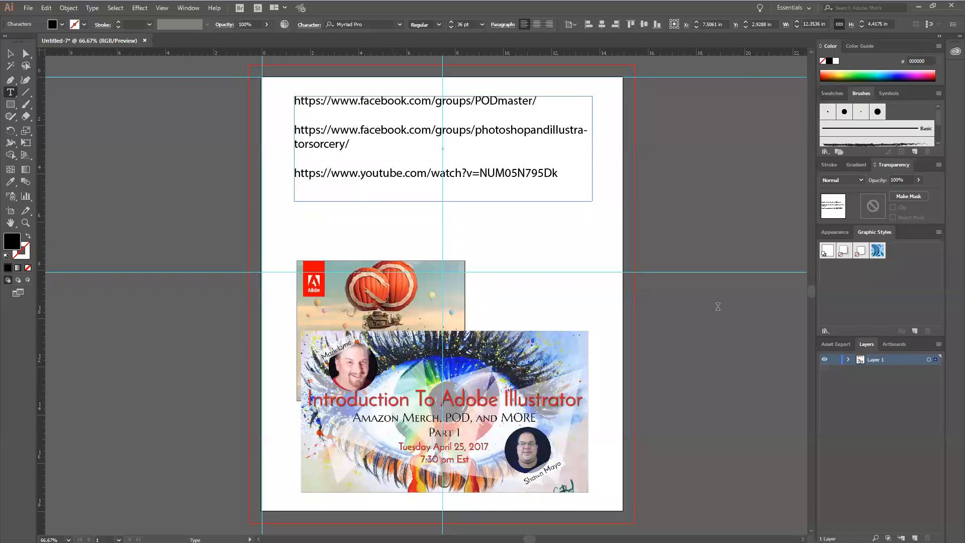
Leave text editing and examine the links and the banner image up close at 300% to 600% magnification
scroll(454, 389, "up", 6)
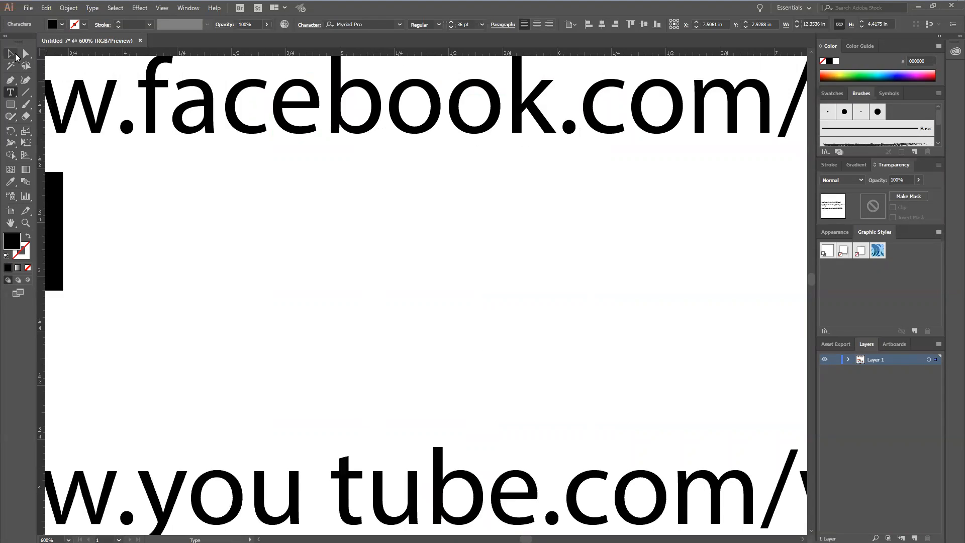
key("Escape")
left_click_drag(409, 367, 384, 102)
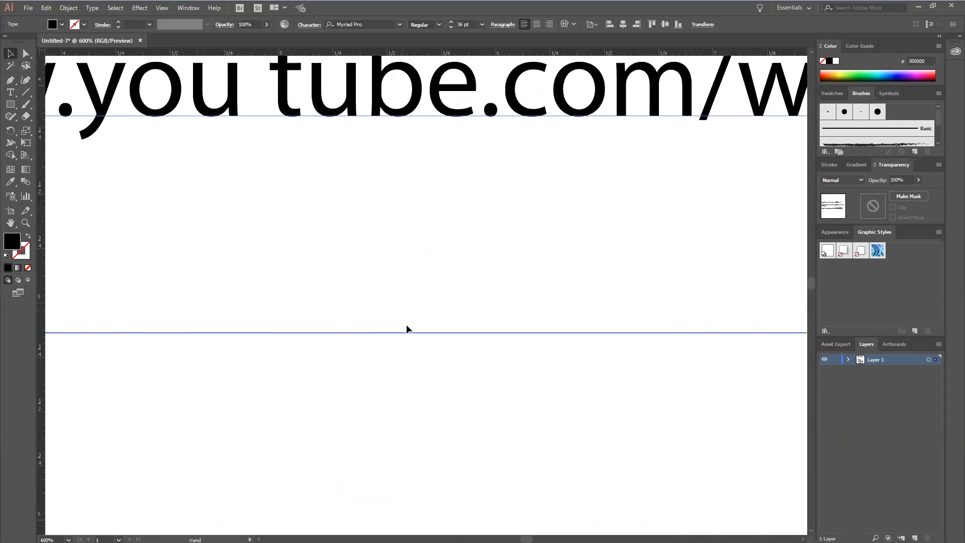
scroll(410, 333, "down", 9)
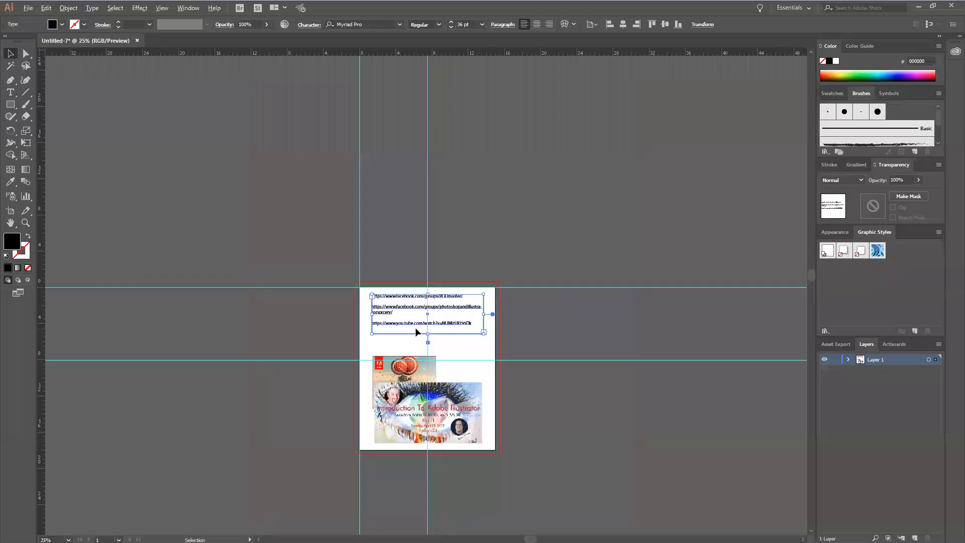
scroll(397, 418, "up", 2)
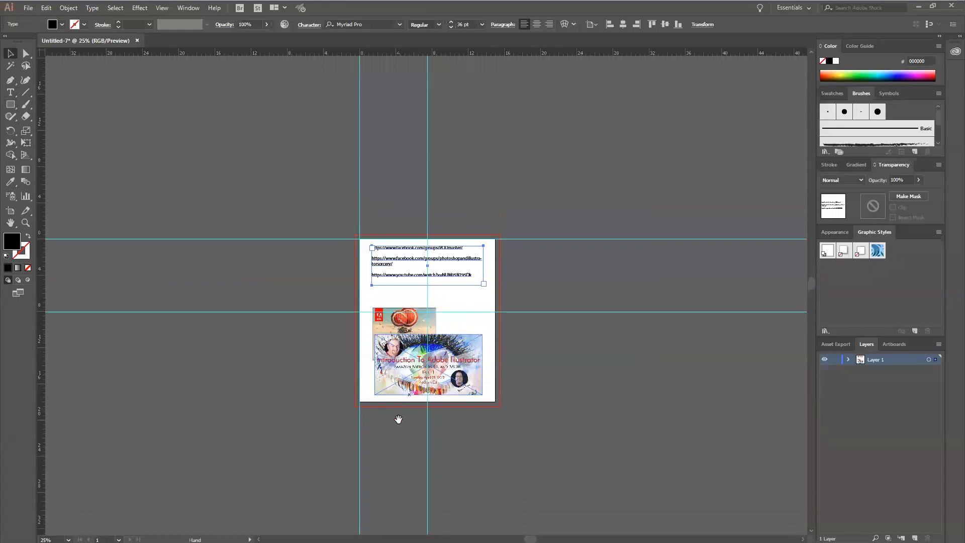
scroll(392, 369, "up", 5)
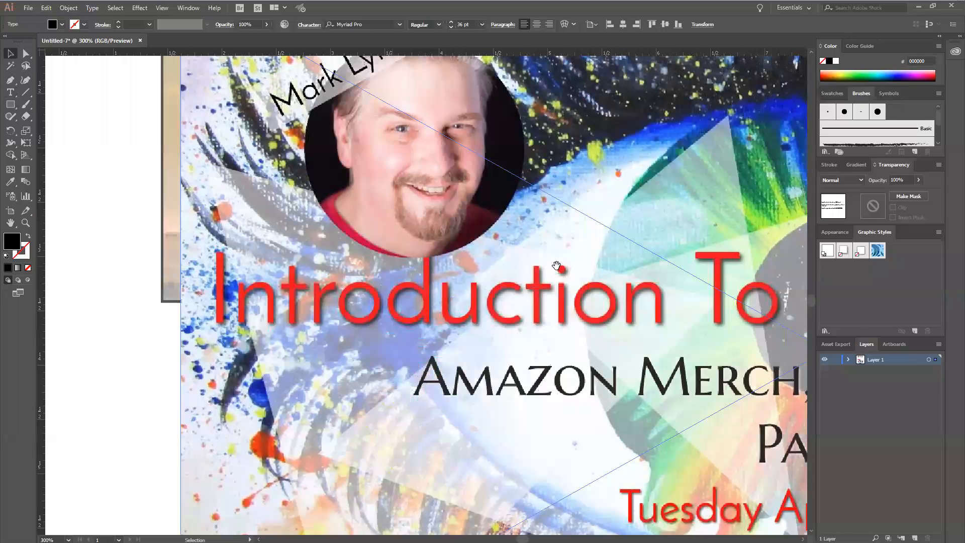
scroll(208, 263, "right", 5)
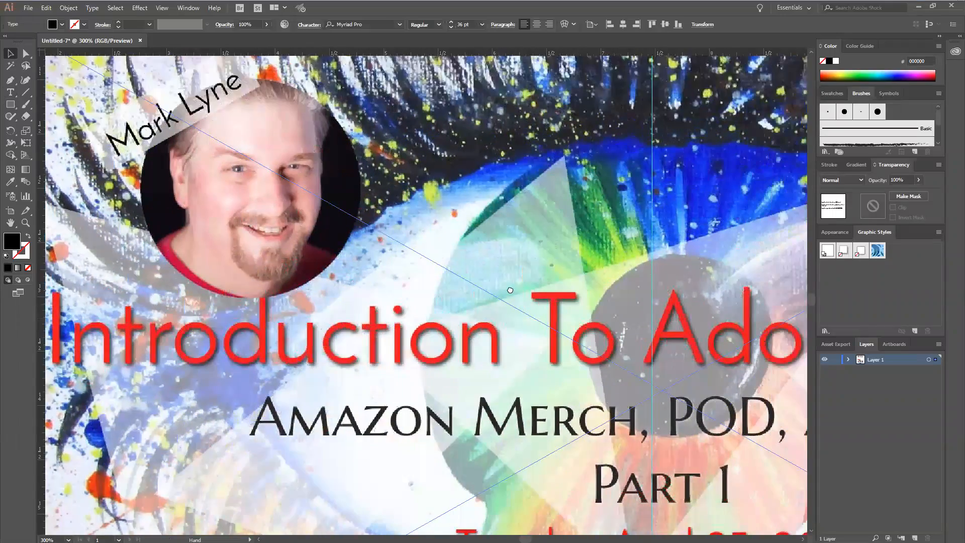
scroll(272, 251, "down", 2)
scroll(335, 237, "down", 2)
scroll(335, 237, "right", 3)
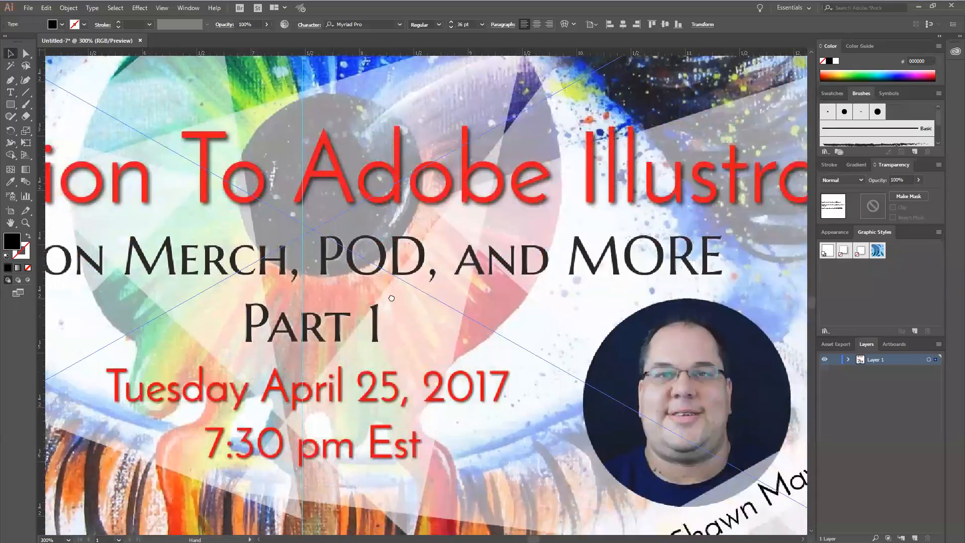
scroll(335, 238, "left", 2)
scroll(402, 343, "up", 4)
scroll(402, 343, "up", 10)
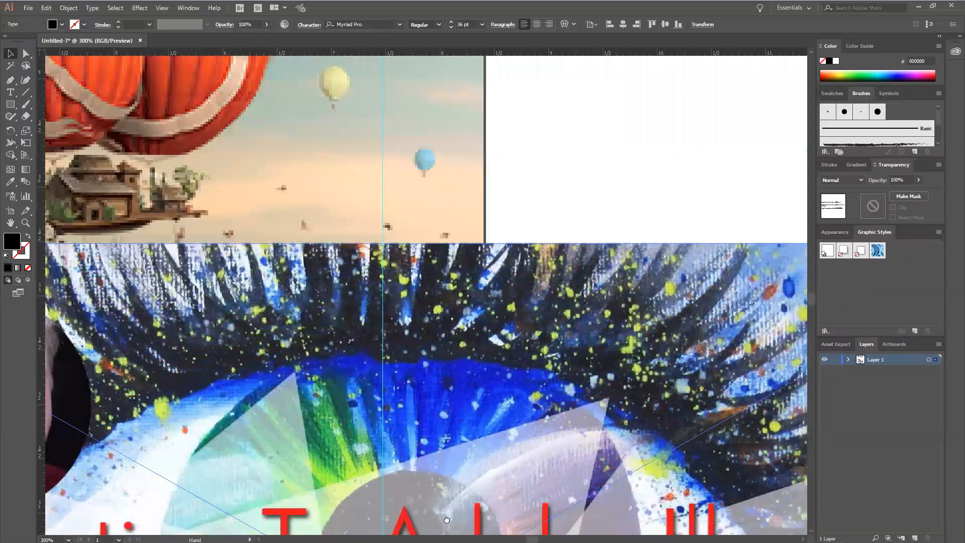
scroll(417, 238, "left", 2)
left_click_drag(416, 239, 442, 518)
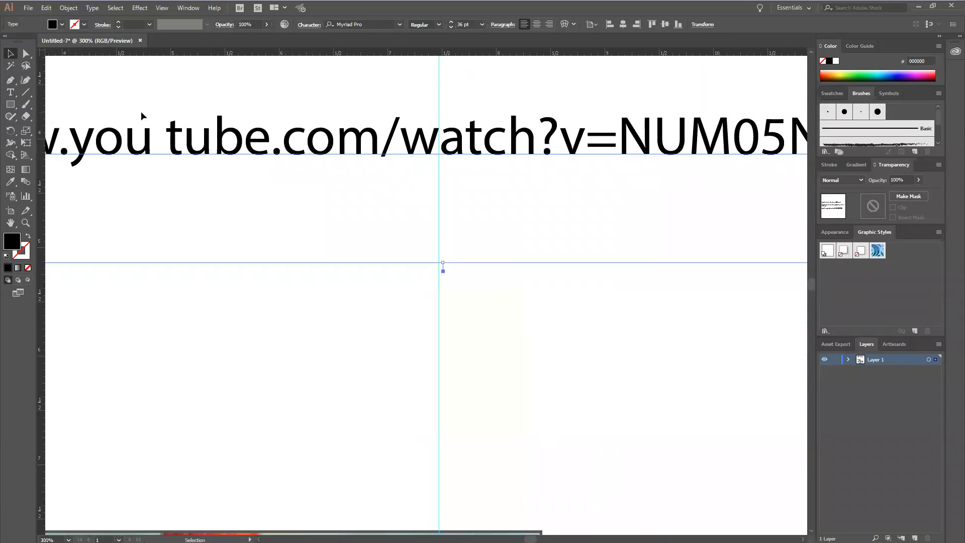
Insert a run of spaces before .com in the YouTube link, and undo it
left_click(10, 92)
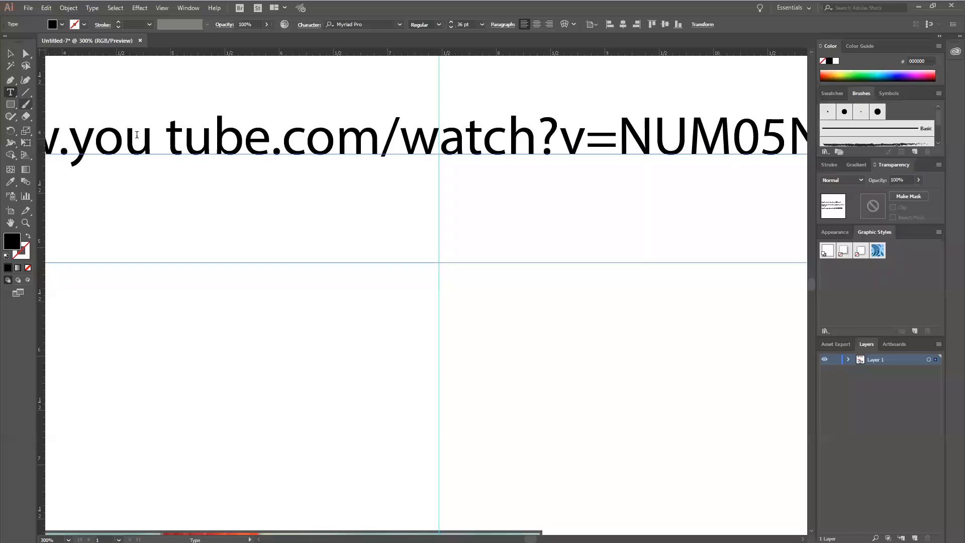
left_click(270, 146)
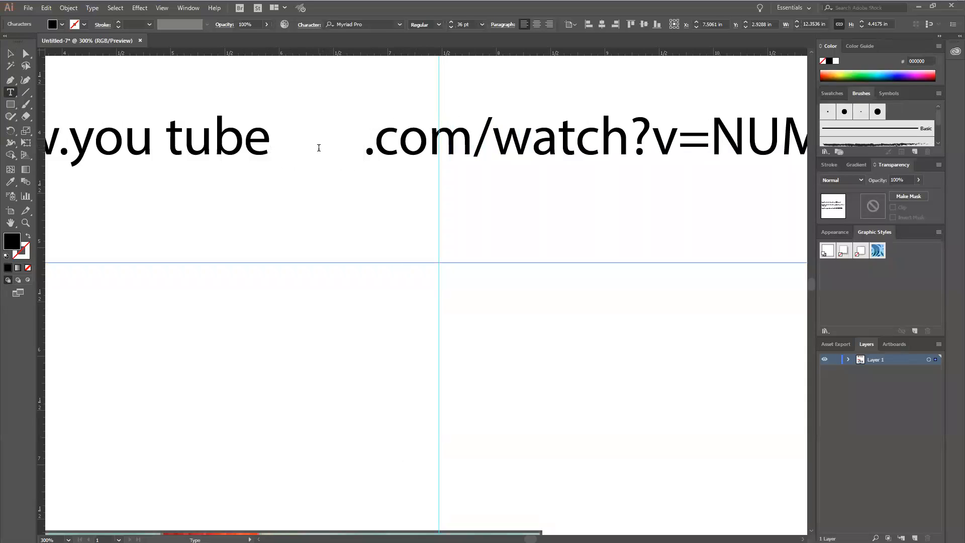
key("ctrl+z")
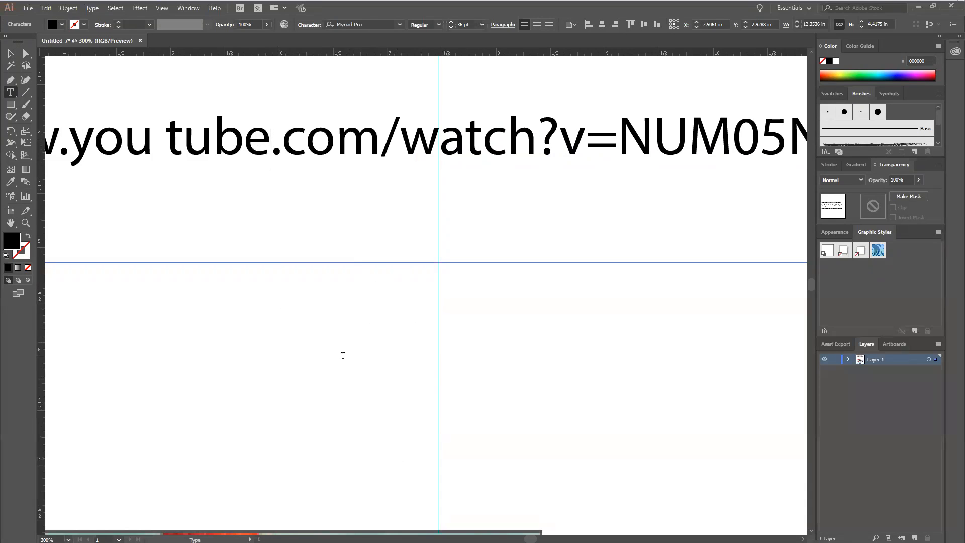
Remove the stray space between you and tube in the YouTube link
key("space")
left_click_drag(418, 426, 284, 424)
left_click(368, 270)
key("BackSpace")
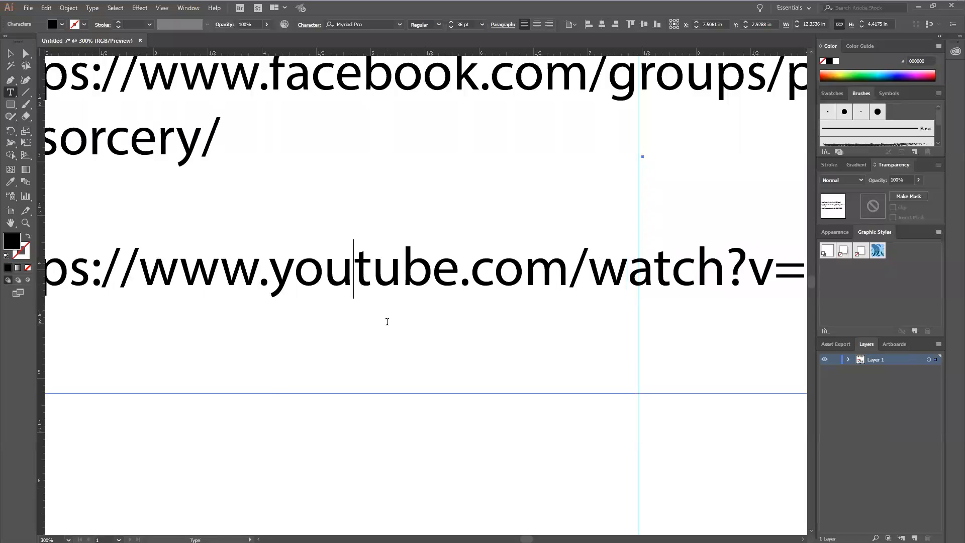
Fit the artboard in view and extend the text box's lower edge to a height of about 6.04 in
key("ctrl+0")
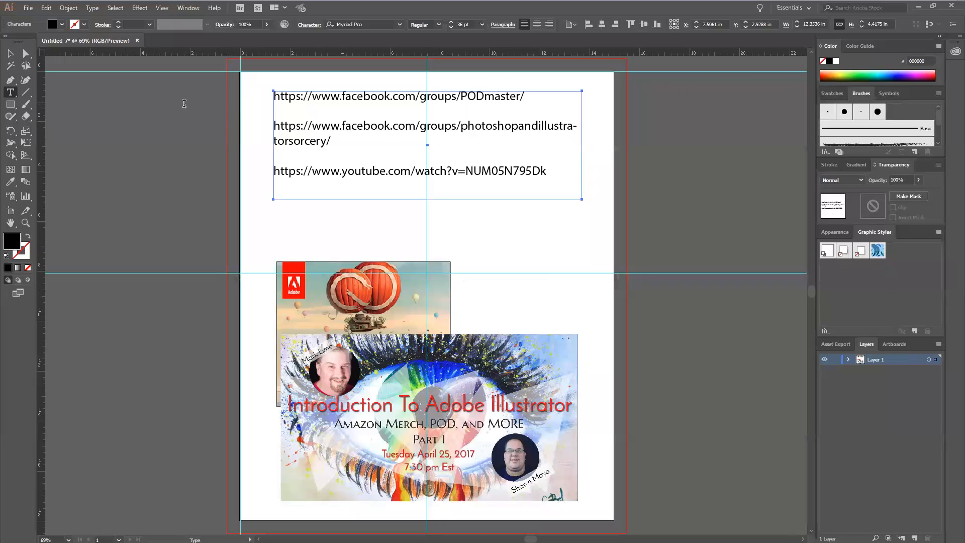
left_click(10, 53)
left_click_drag(428, 200, 427, 241)
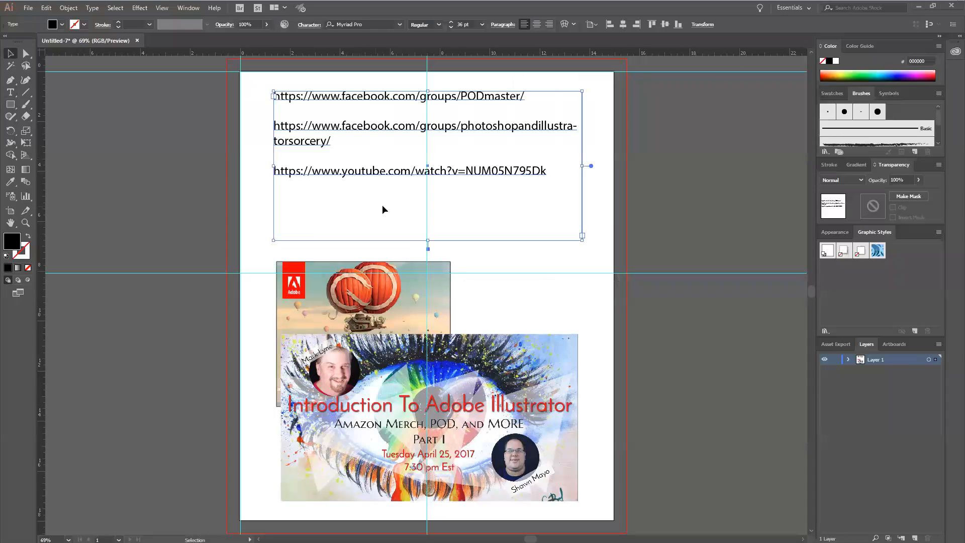
left_click(10, 92)
left_click(546, 164)
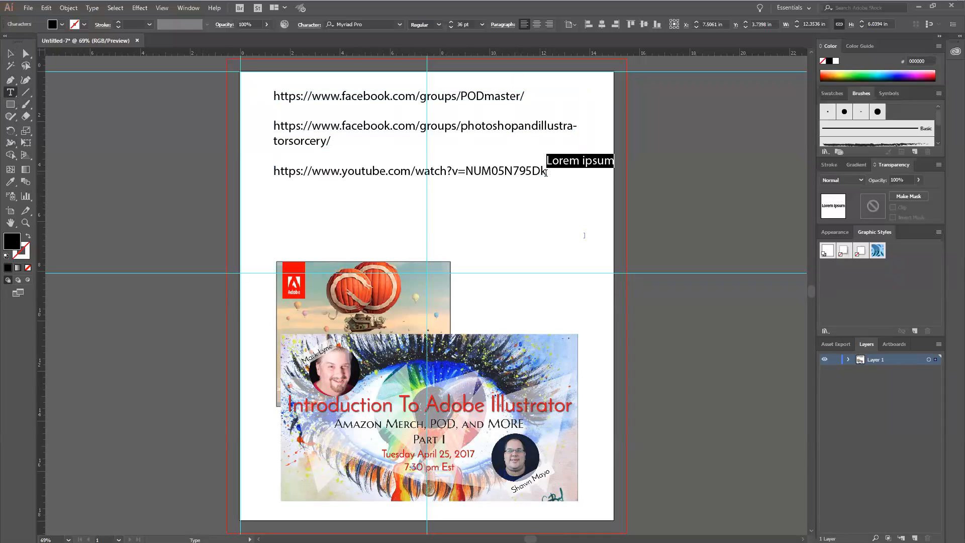
left_click(545, 165)
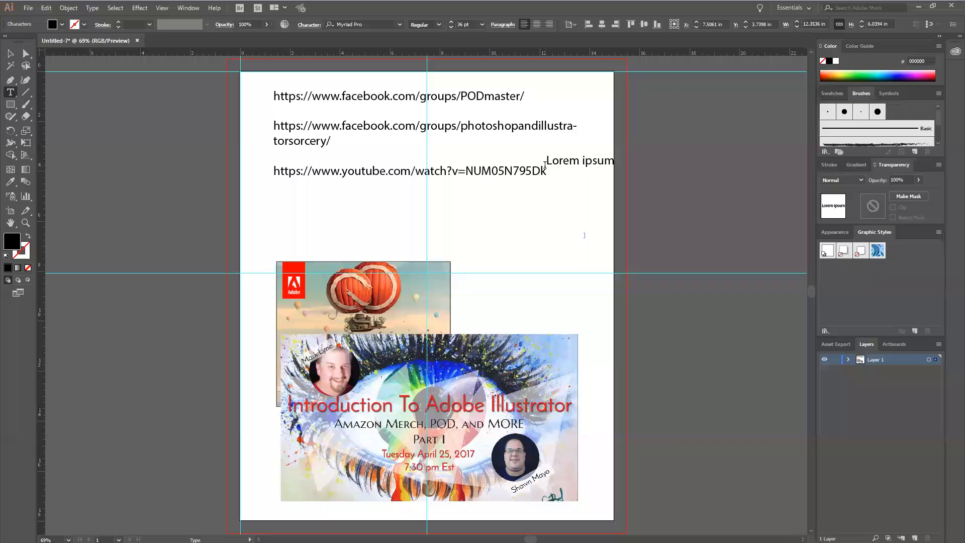
key("ctrl+z")
left_click(543, 166)
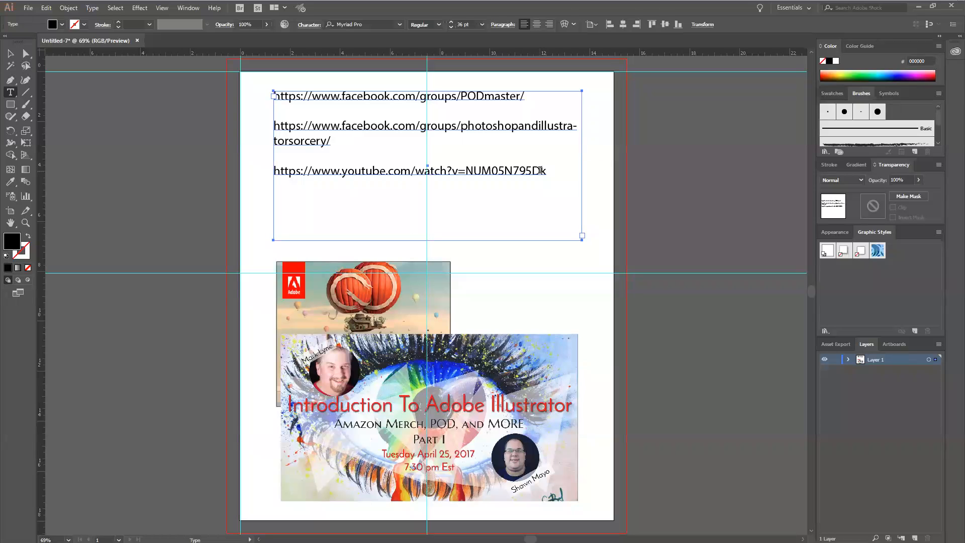
key("ctrl")
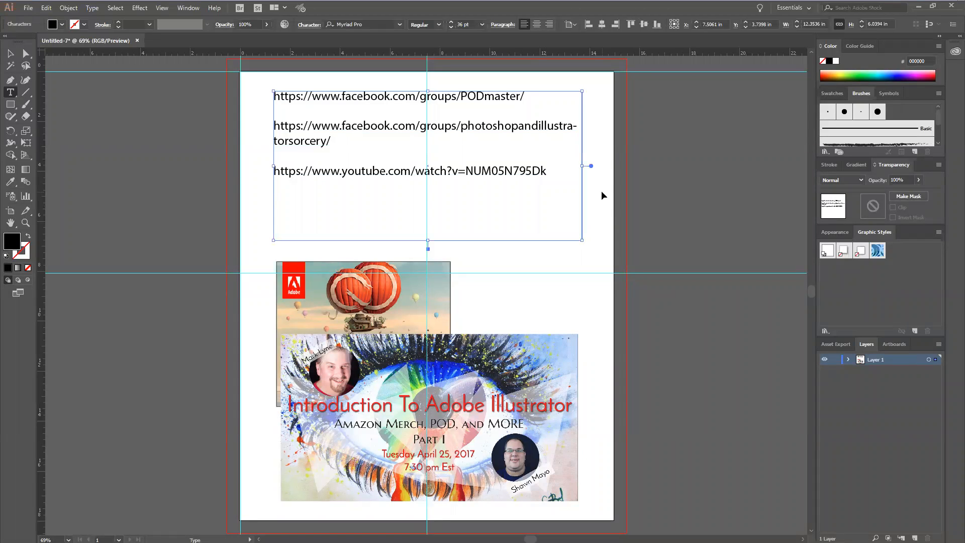
type("http://bit.ly/BrilliantCreativeCloud")
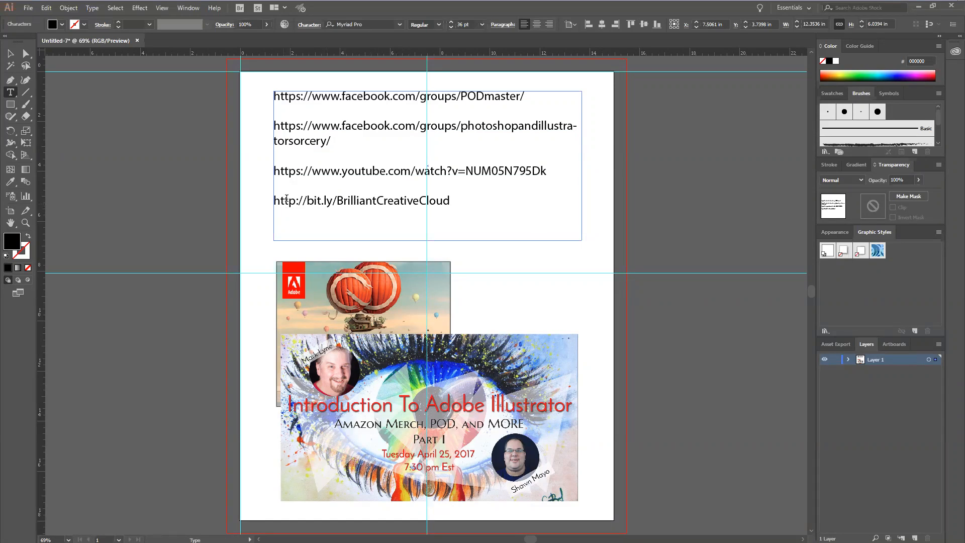
left_click_drag(274, 200, 466, 197)
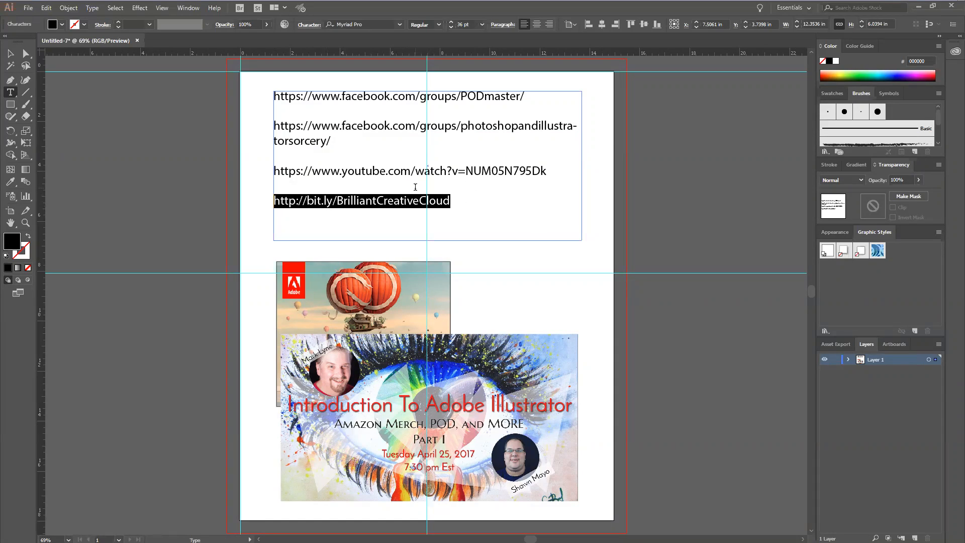
left_click(303, 205)
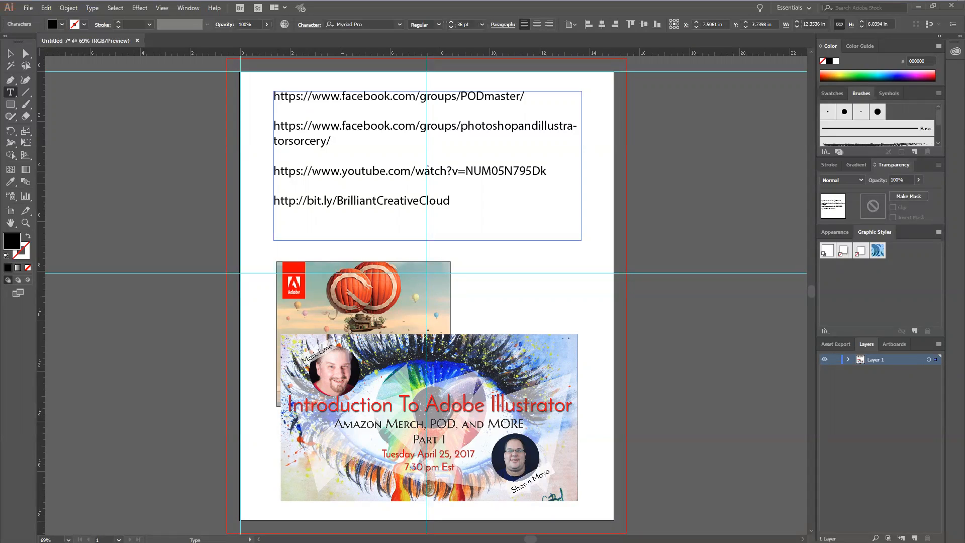
Switch to the browser's Creative Cloud plans page, examine the pricing for individuals, and return to Illustrator
key("alt+Tab")
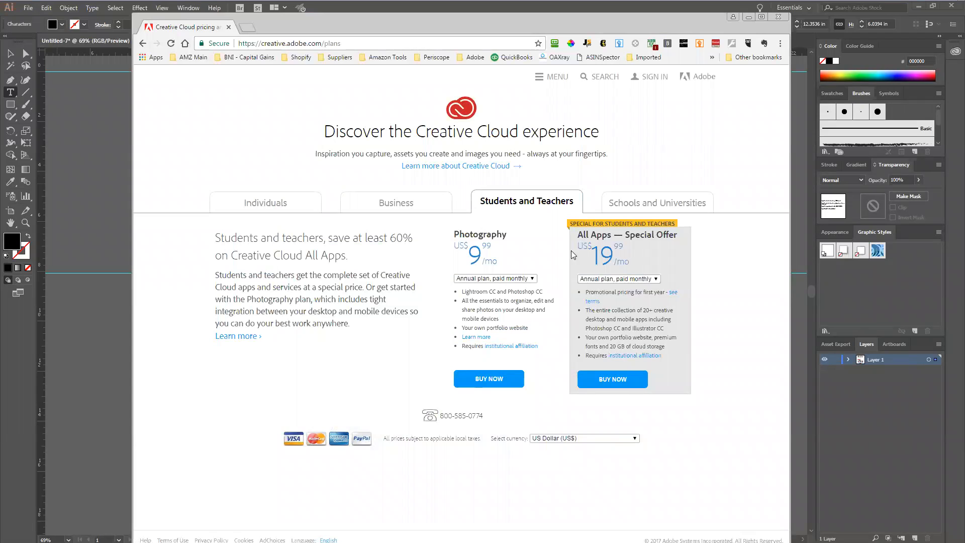
left_click(273, 200)
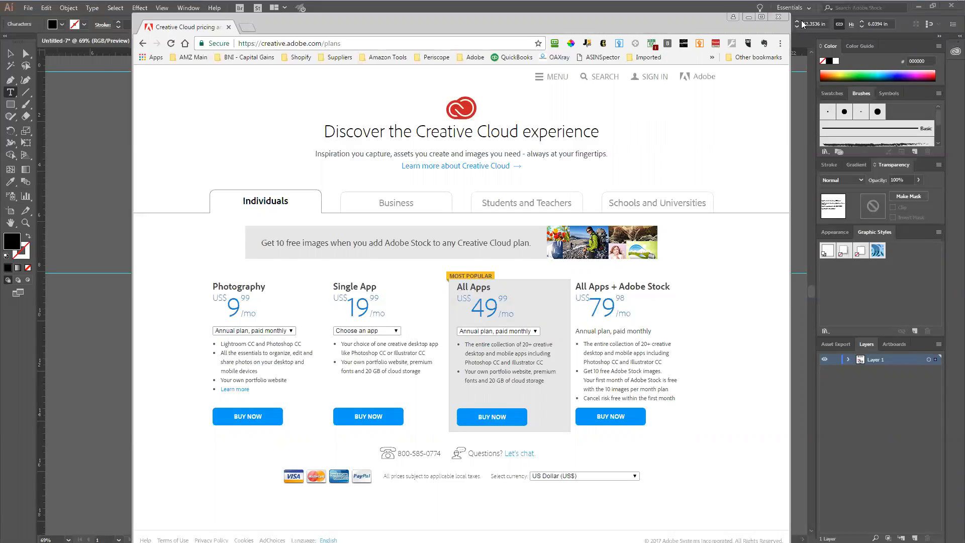
mouse_move(747, 3)
left_click(748, 17)
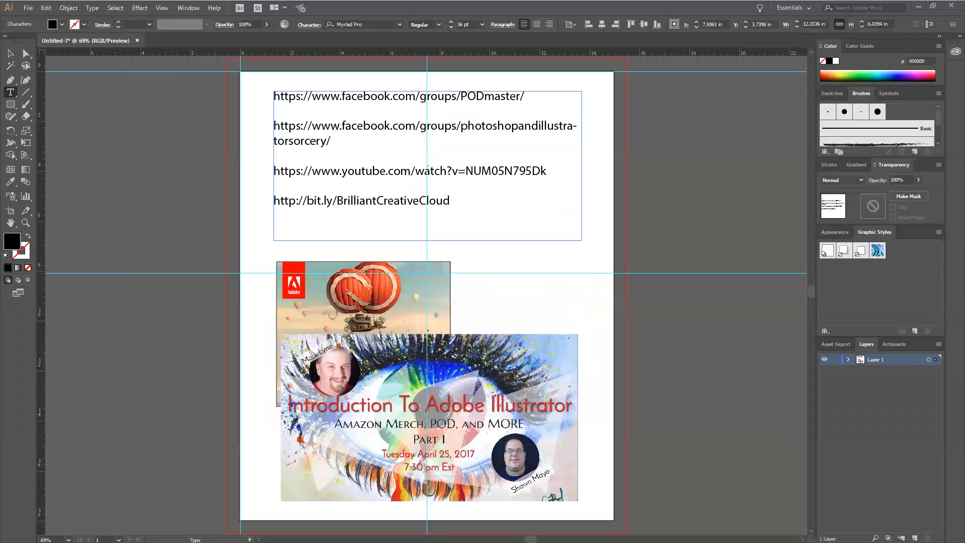